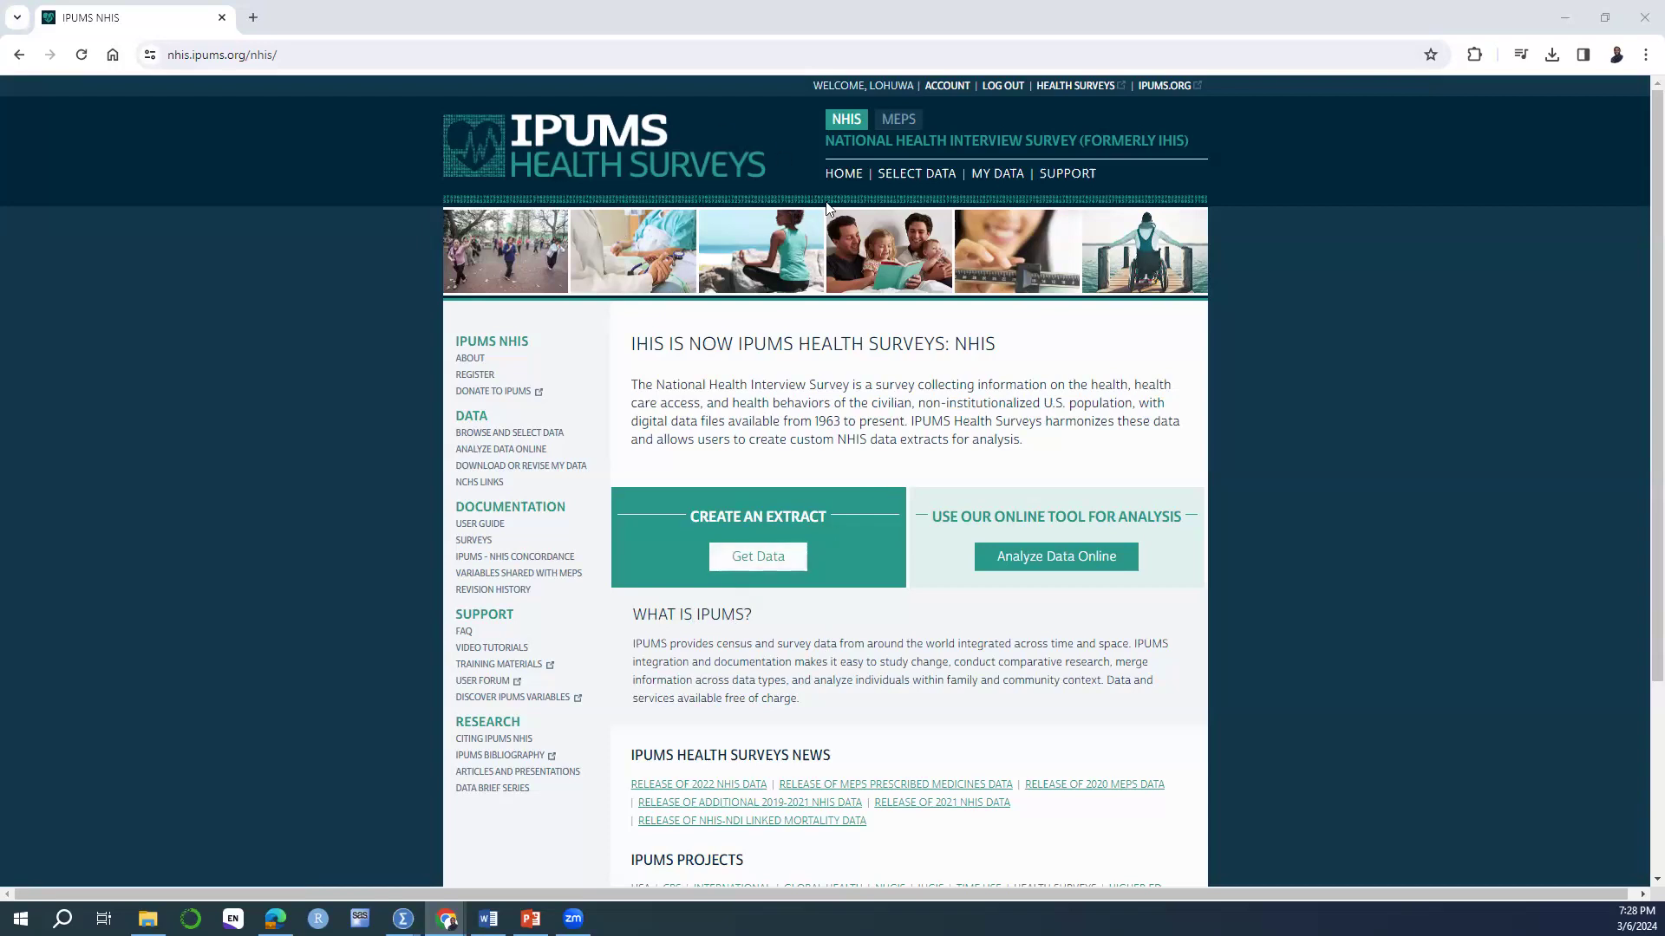
Start a data extract and submit all 2020s samples (2020, 2021 and 2022) as the sample selection.
left_click(751, 571)
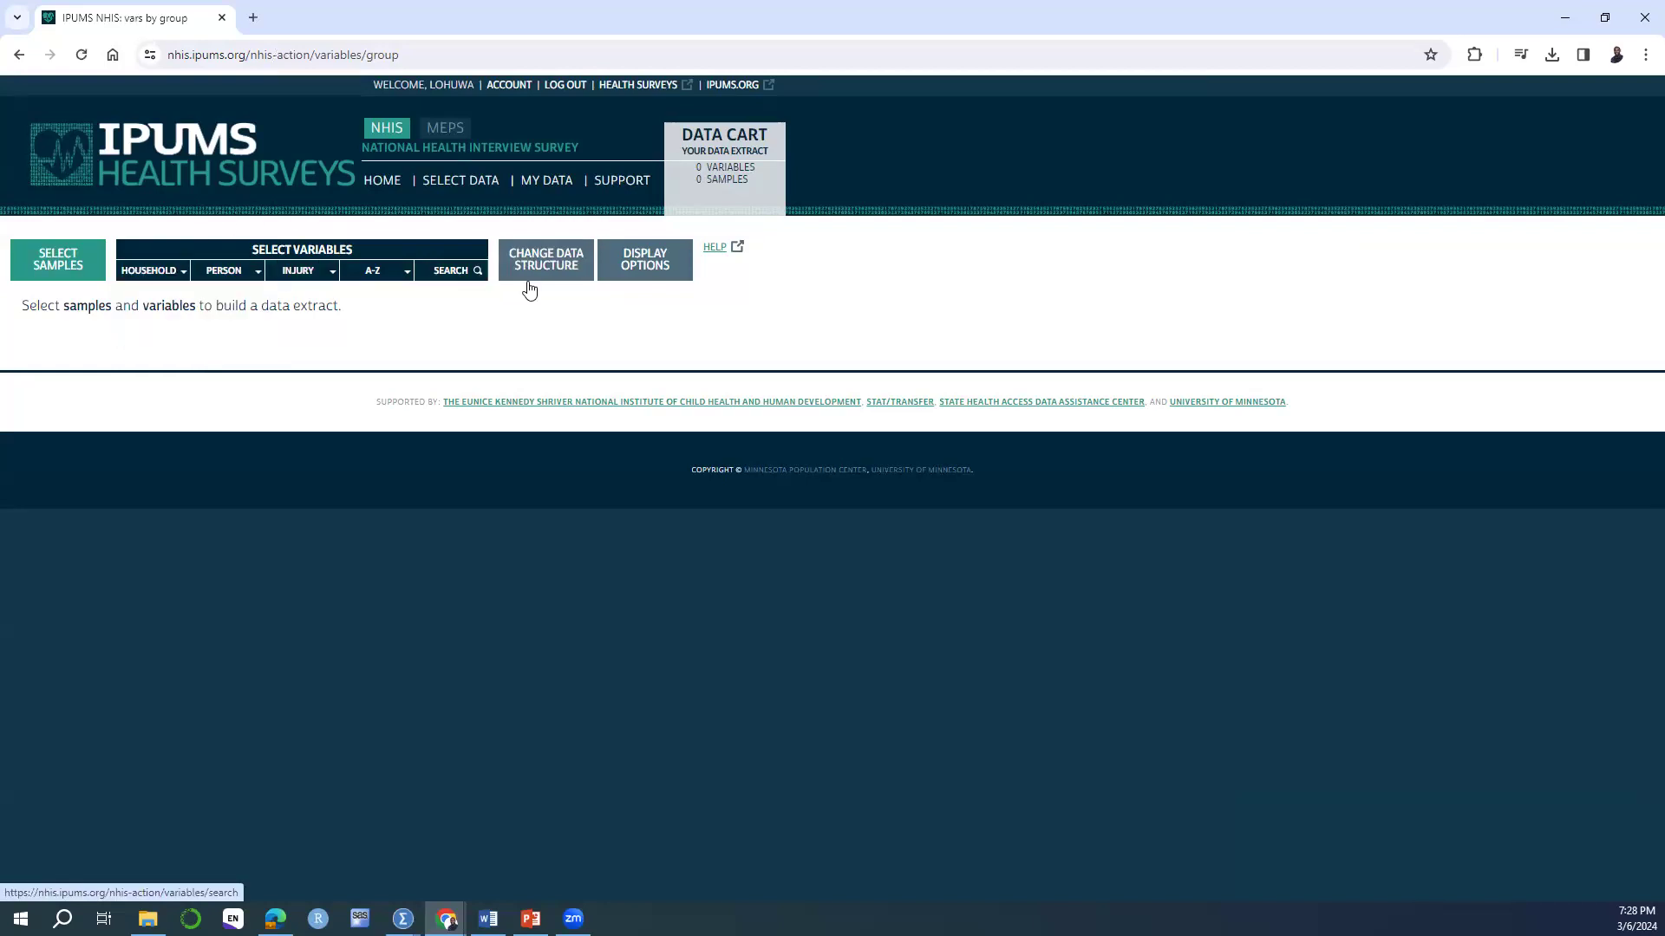
left_click(69, 271)
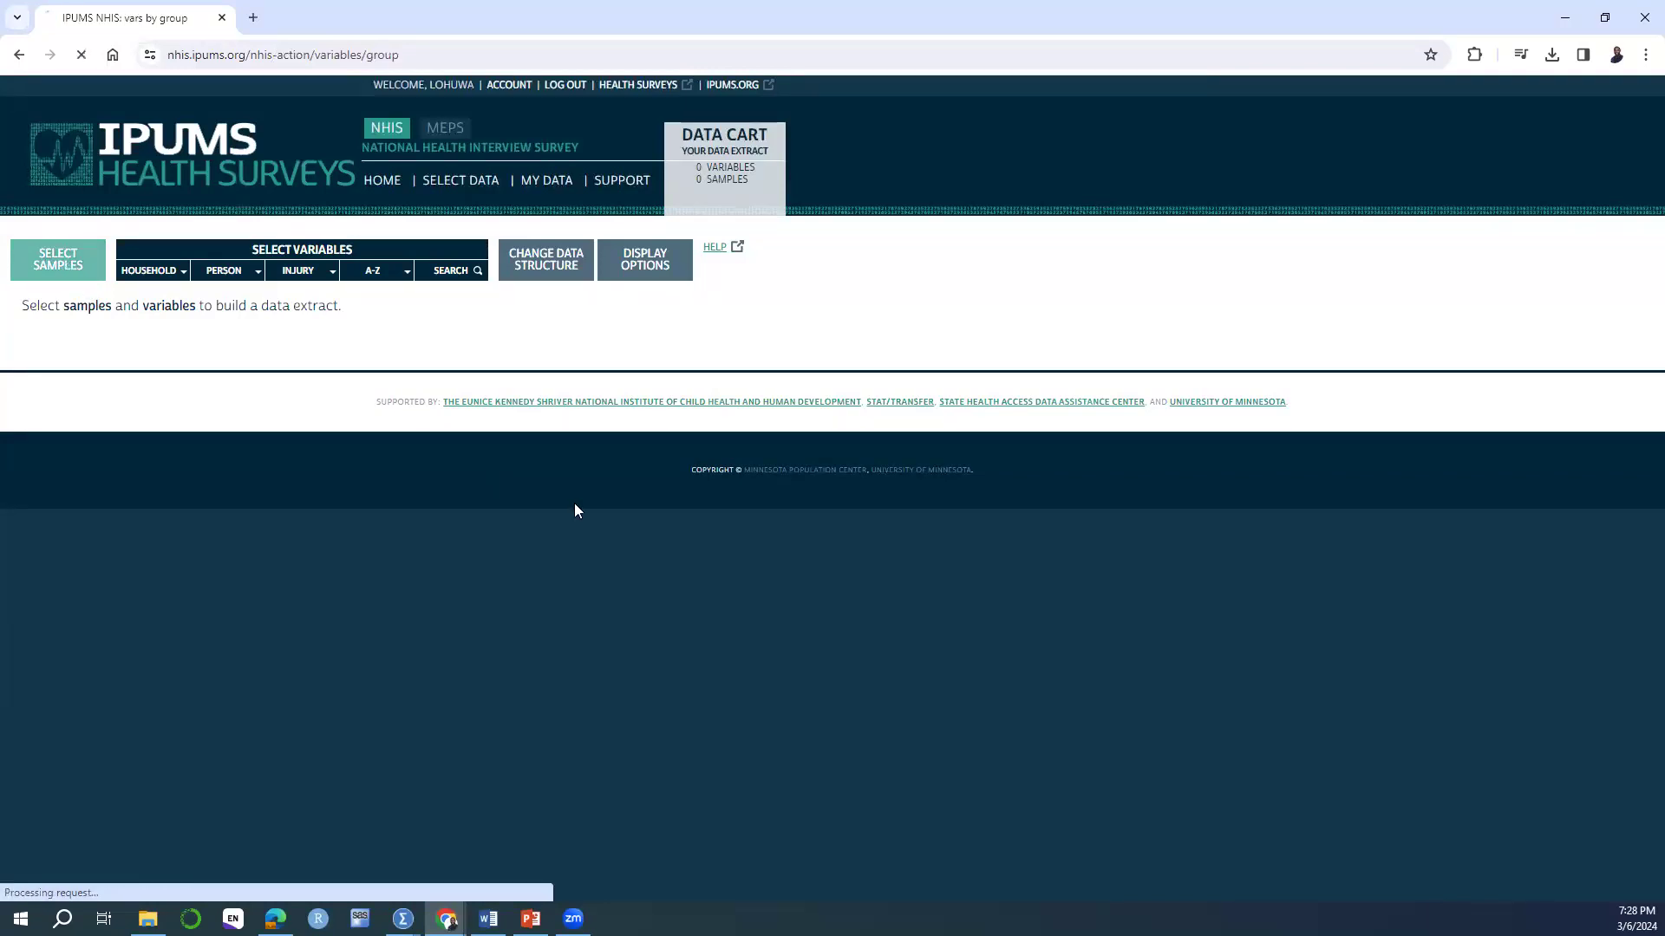
scroll(540, 545, "down", 5)
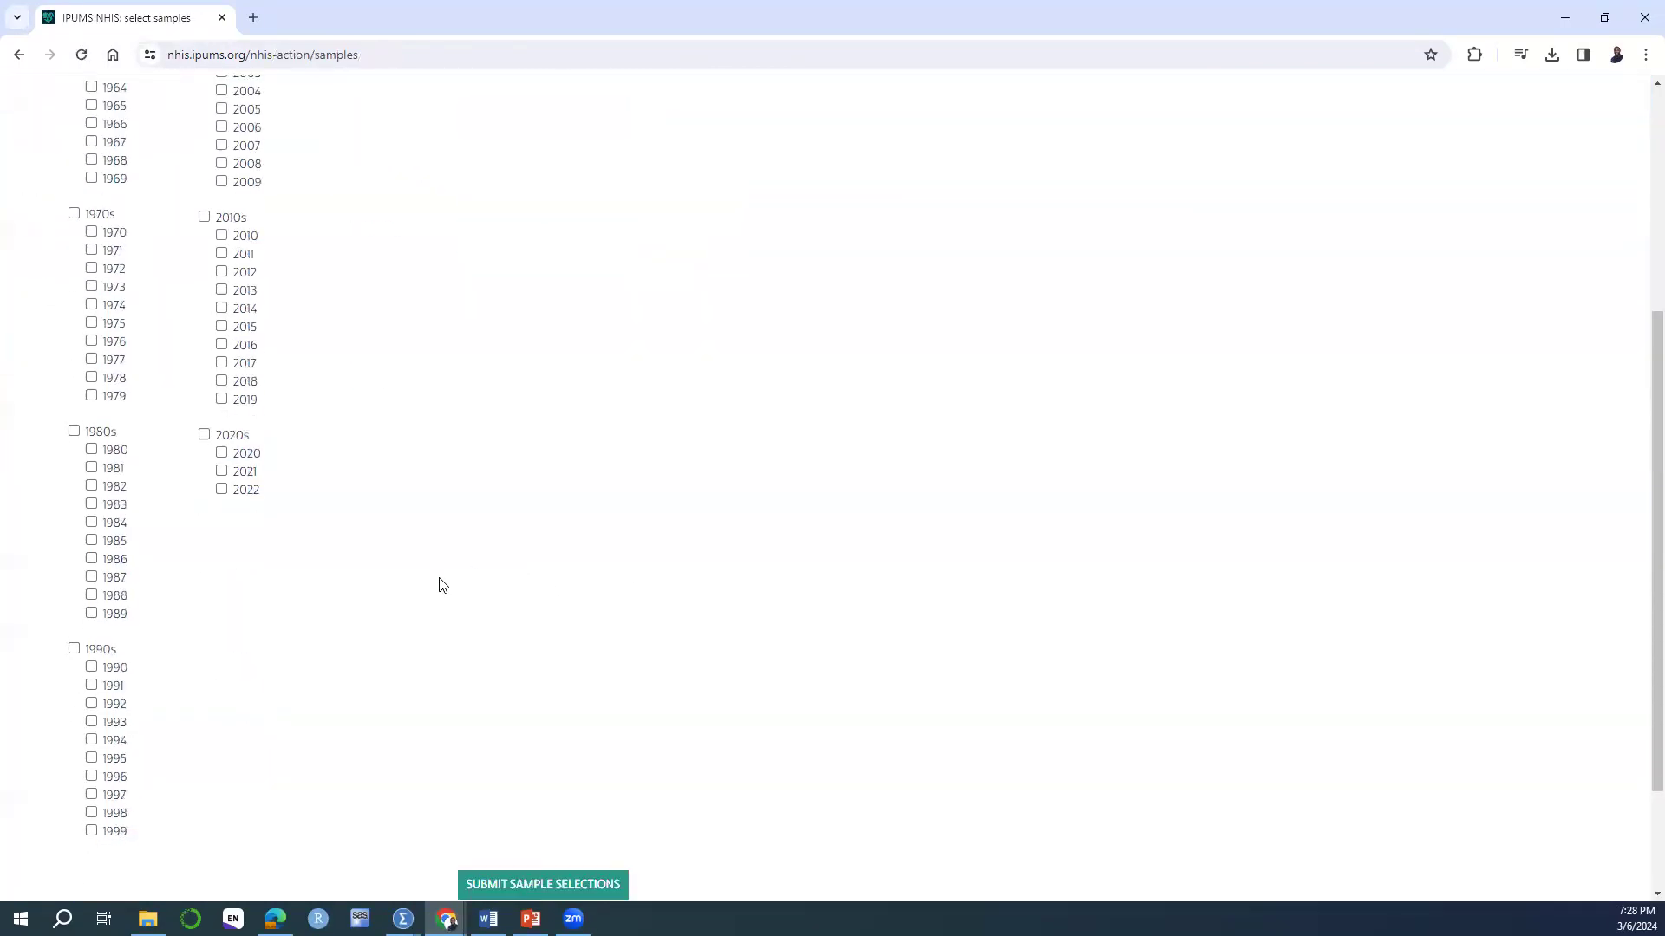
left_click(222, 420)
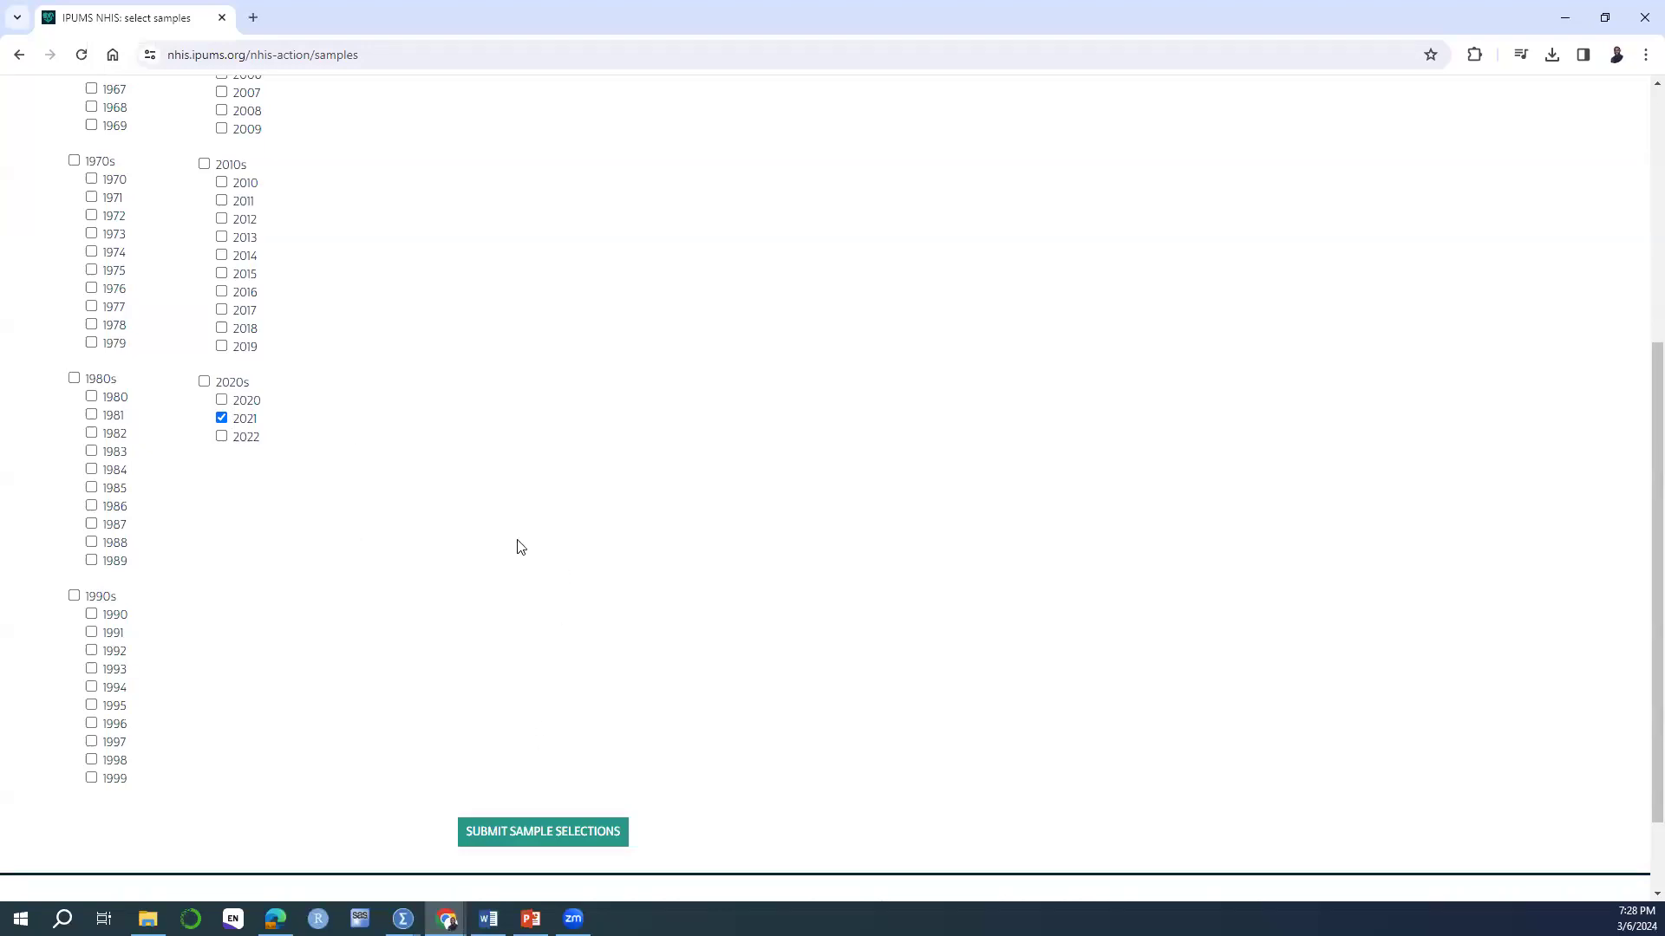
left_click(205, 382)
left_click(517, 838)
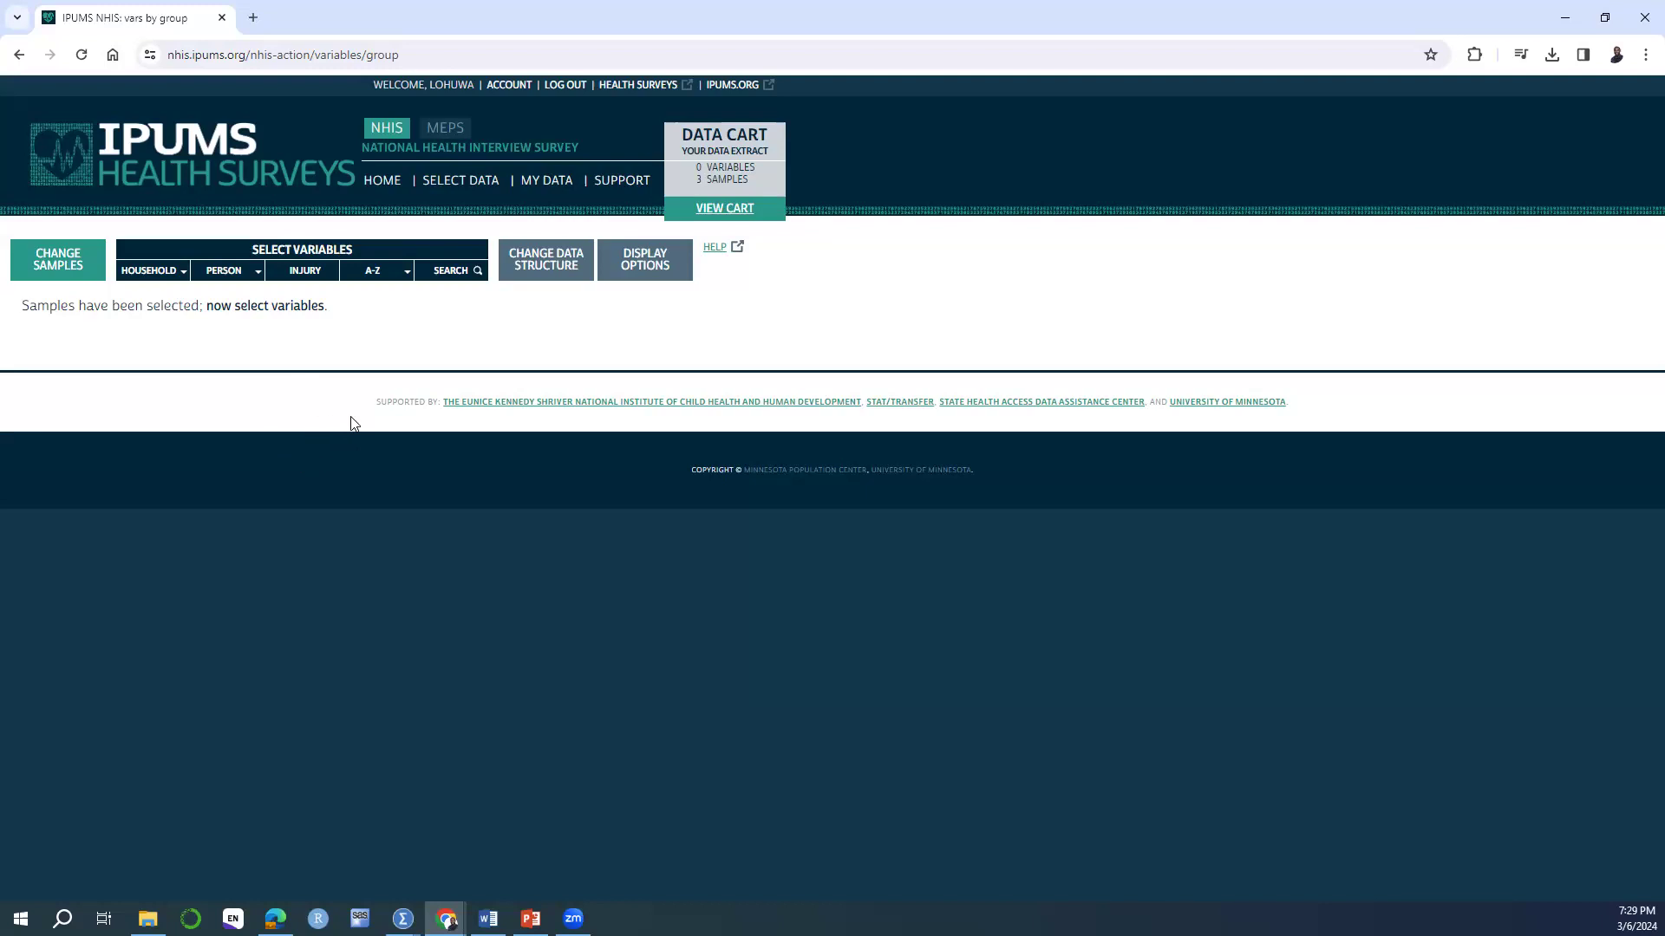
Add the core demographic person variables AGE, SEX, MARSTAT and SEXORIEN to the data cart.
mouse_move(252, 279)
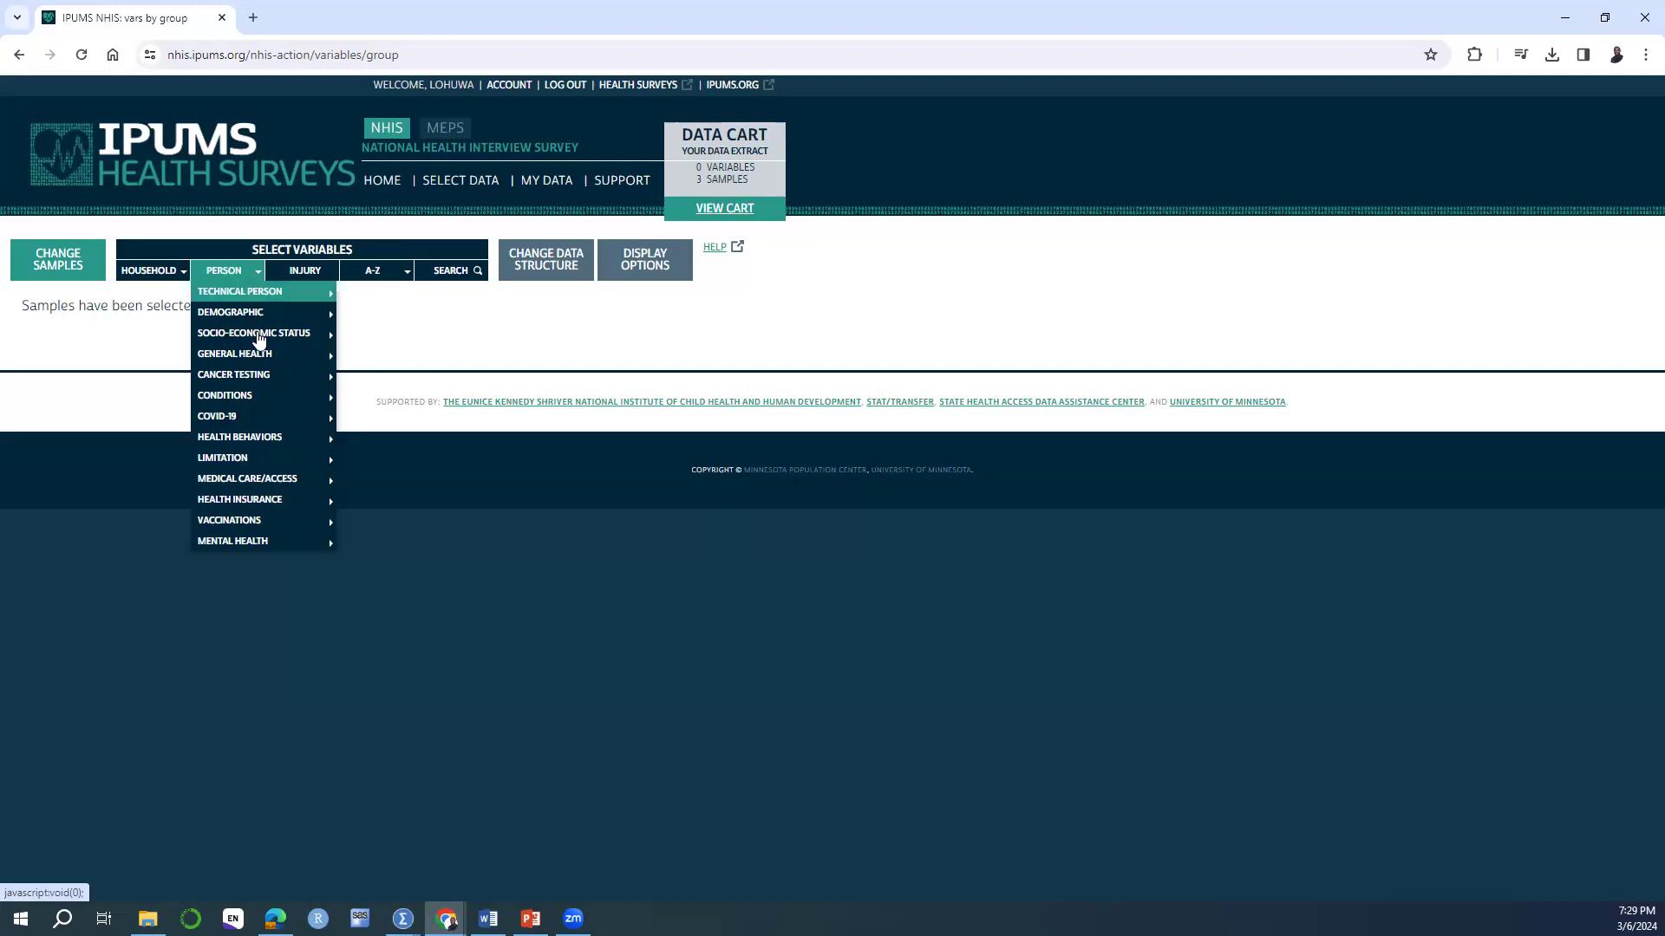
mouse_move(289, 317)
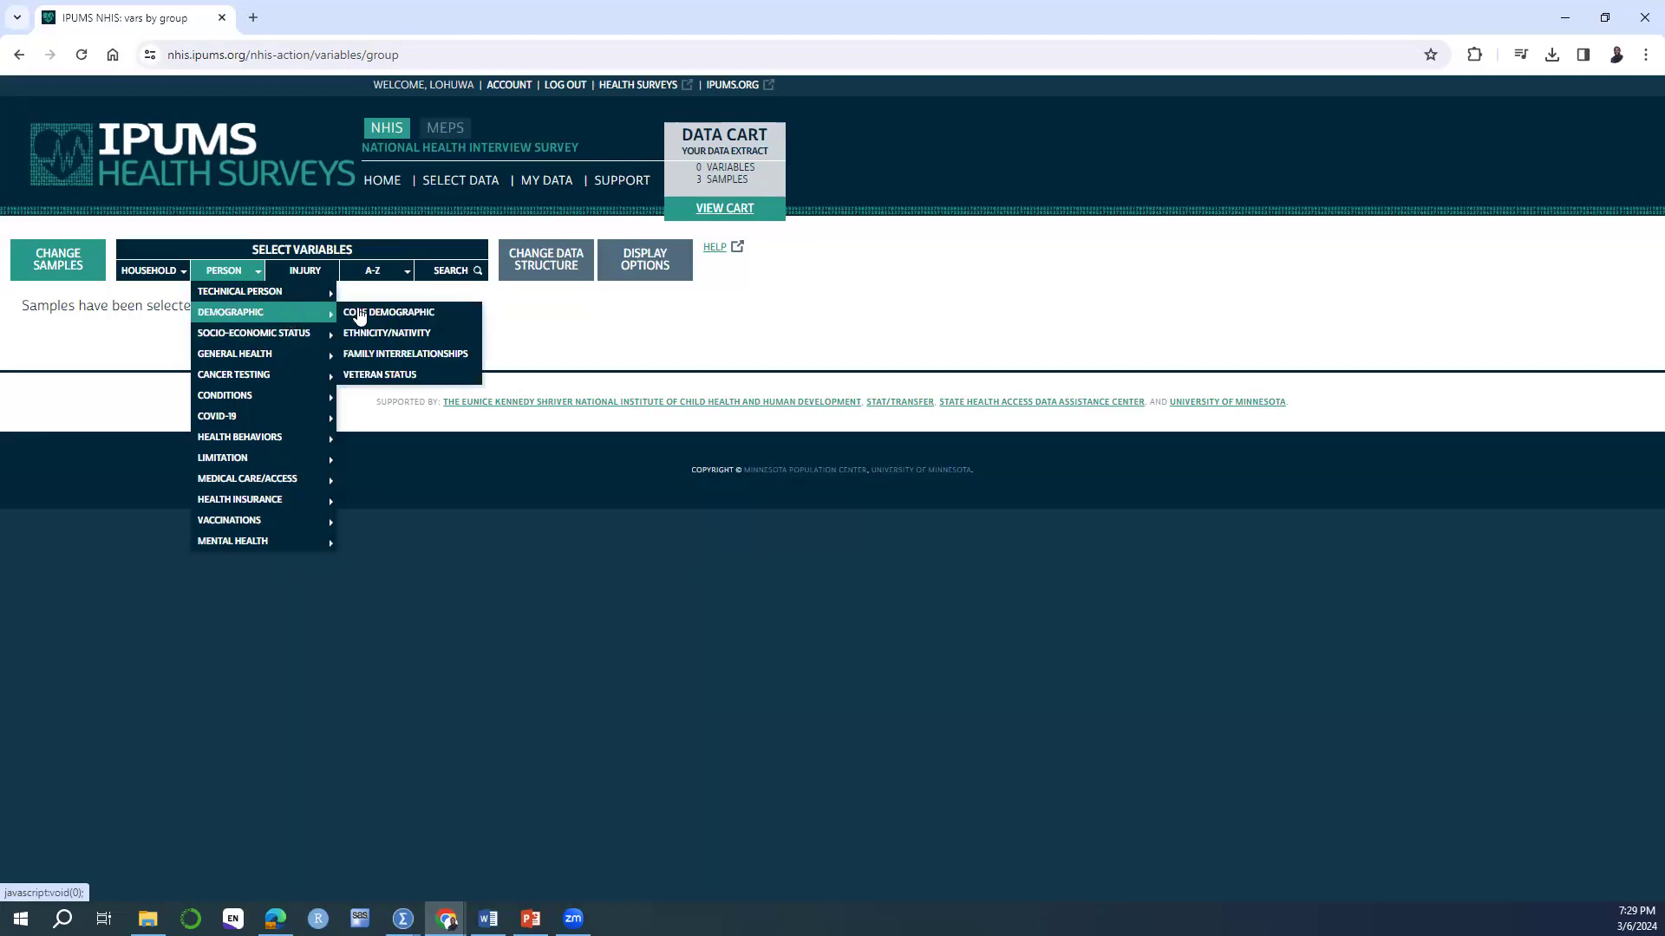
left_click(451, 319)
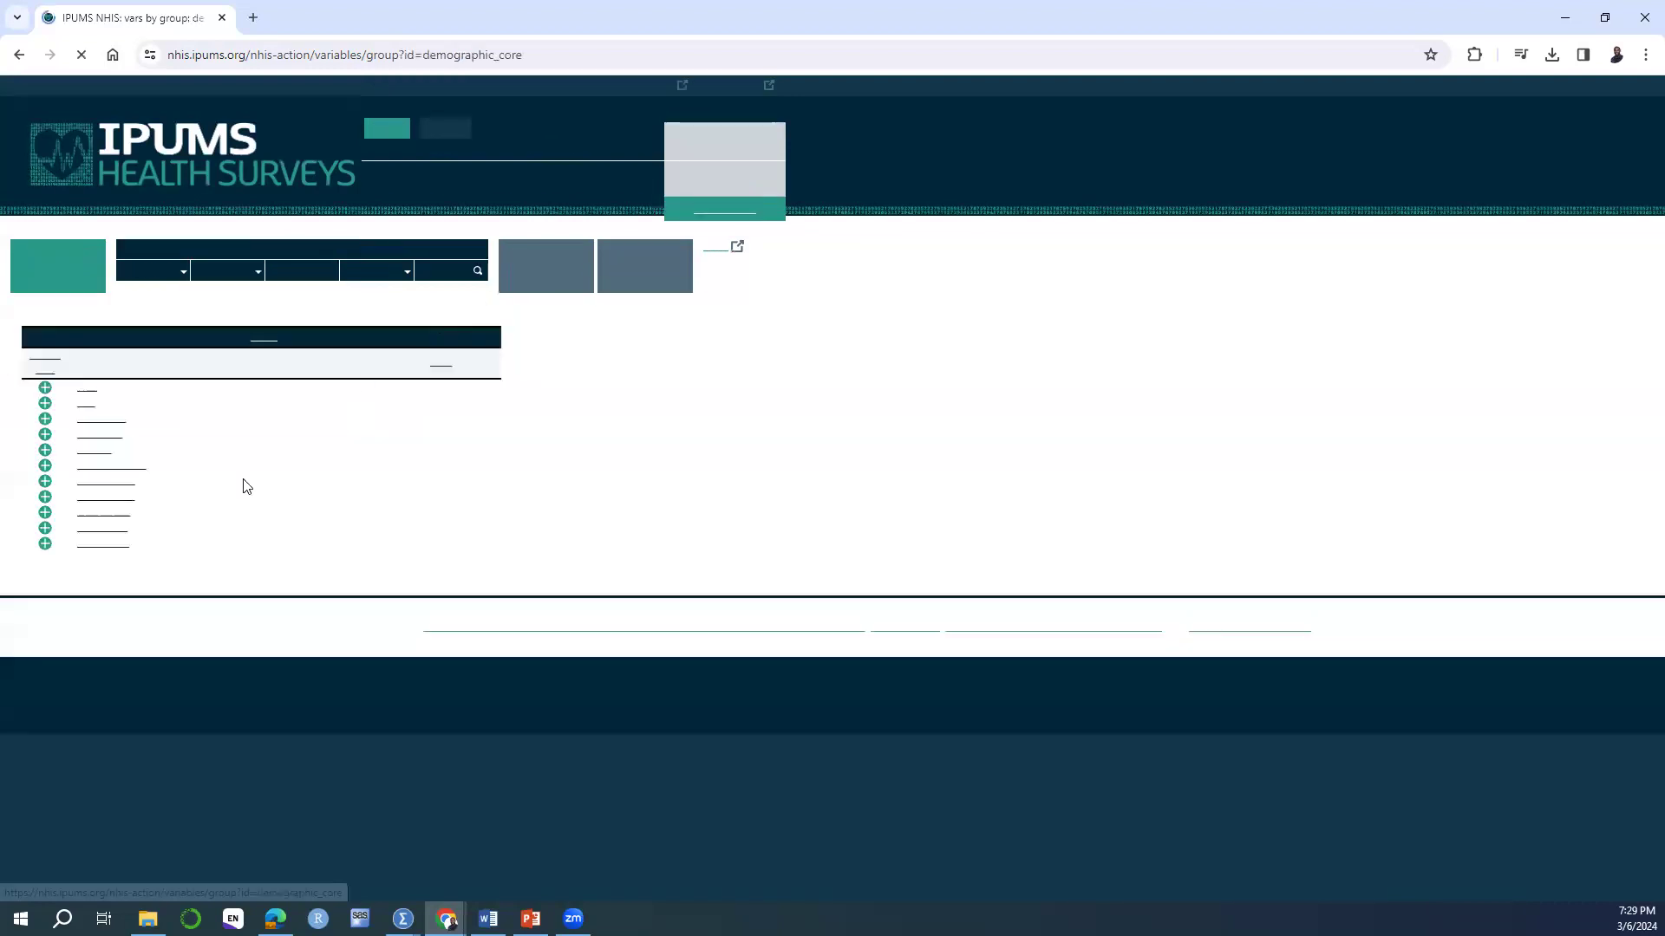
left_click(45, 378)
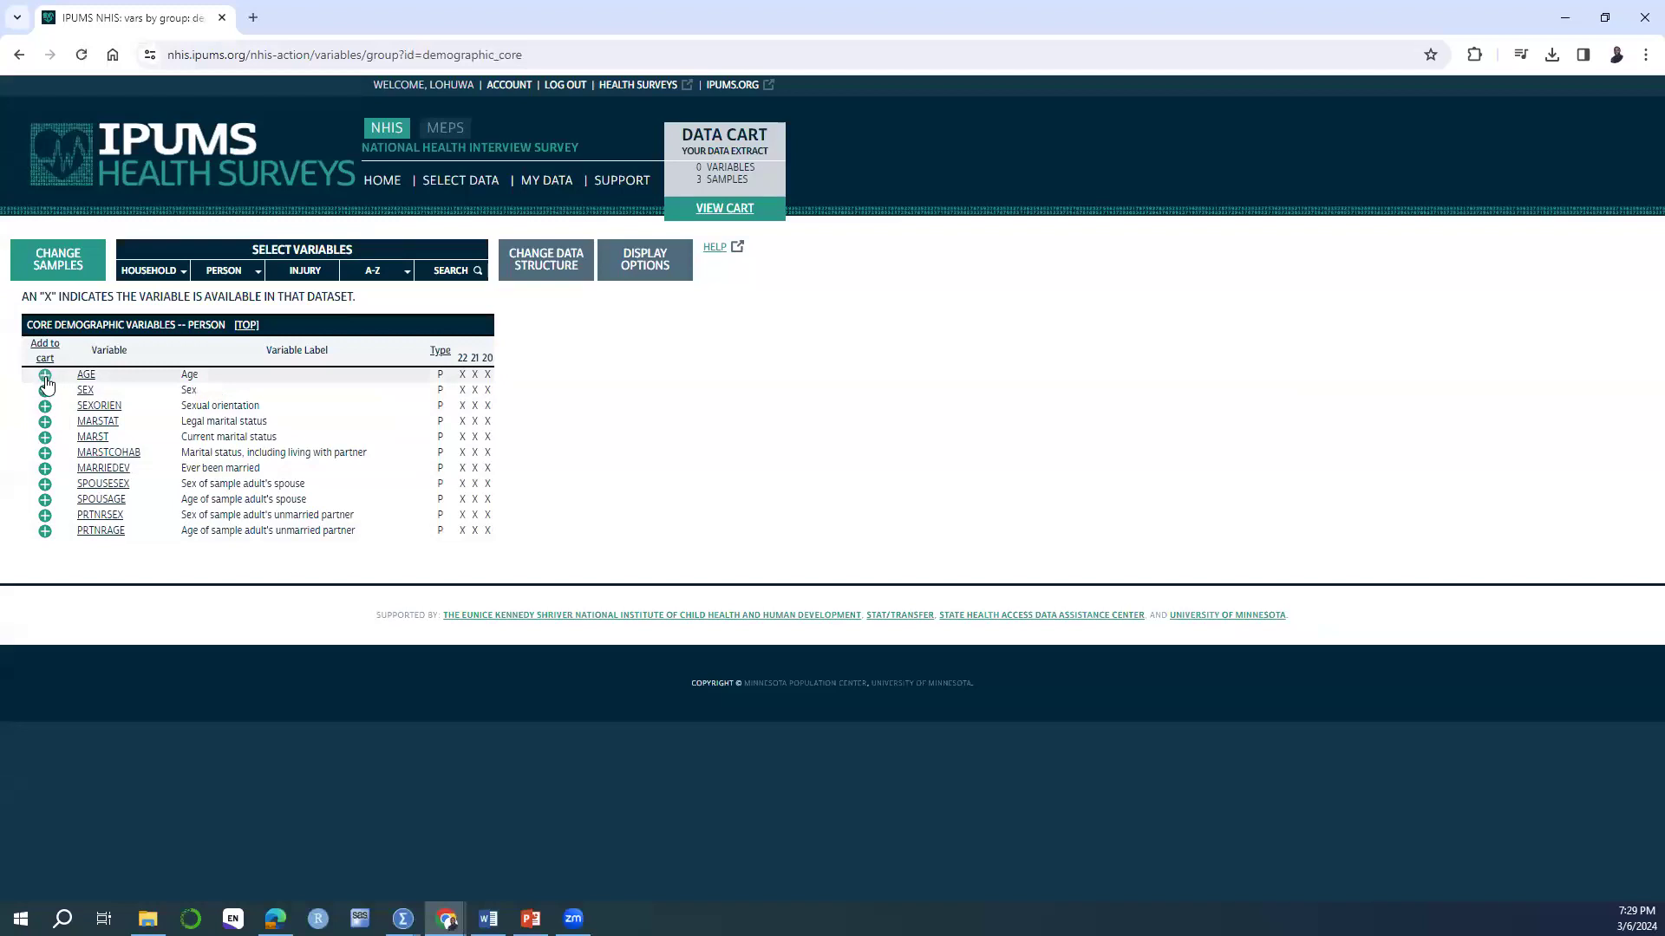
left_click(45, 392)
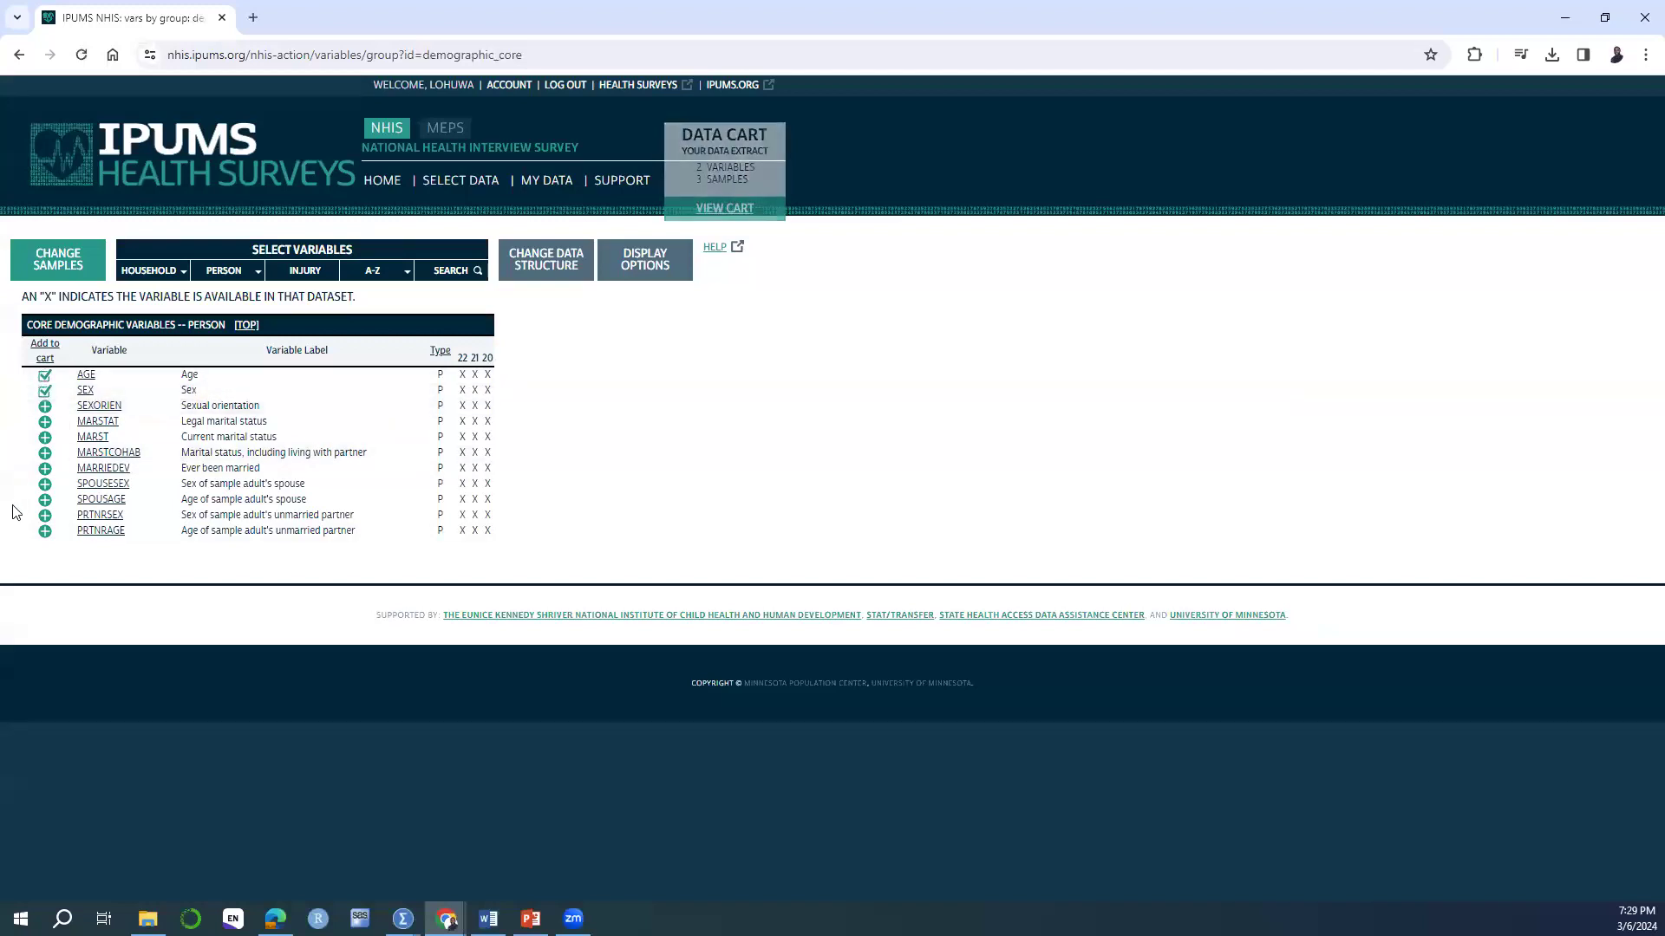
left_click(45, 424)
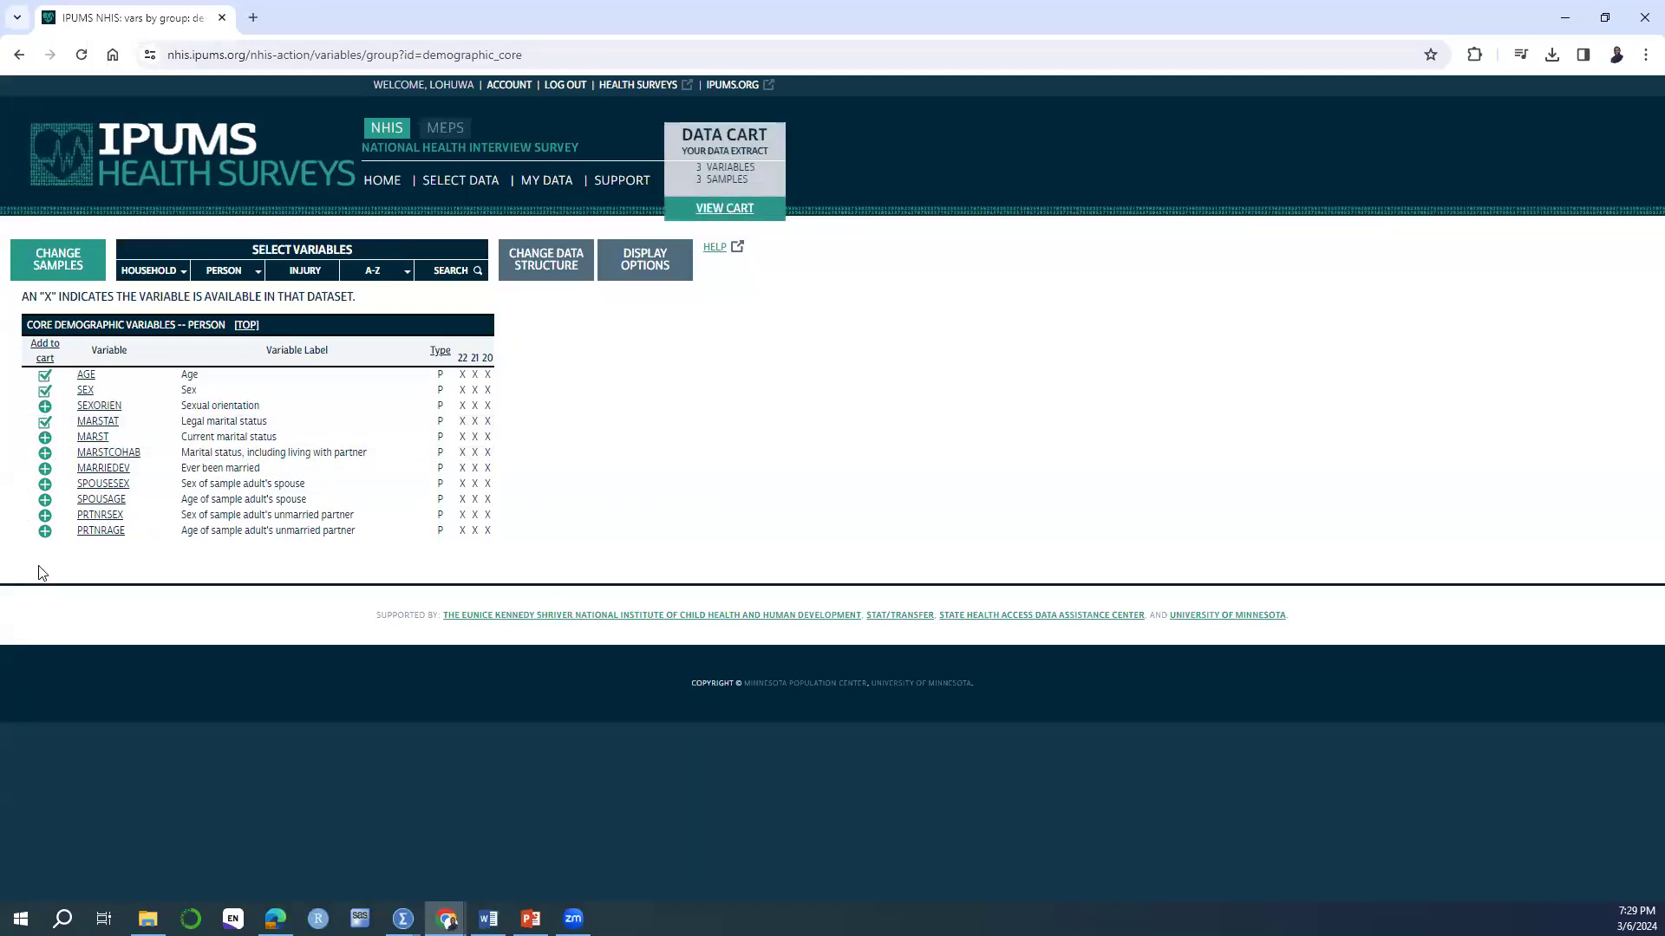
left_click(45, 406)
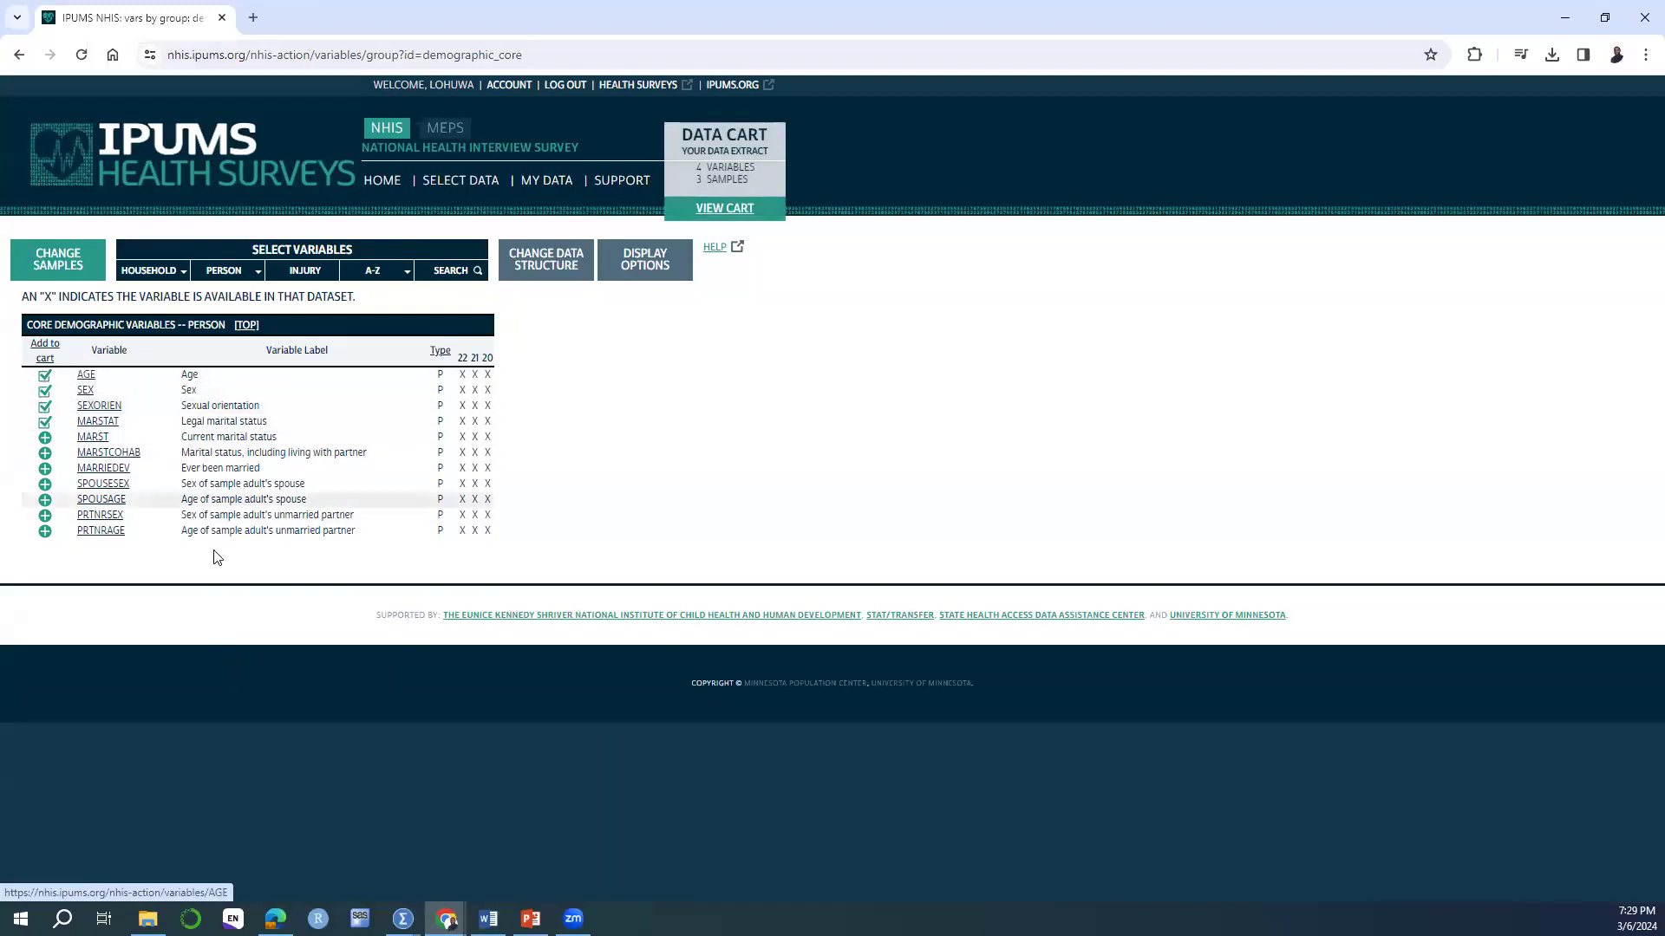
Review the AGE variable's codes, description, comparability, universe, availability, survey text, weights and NHIS sources, and return to the core demographic list.
left_click(87, 380)
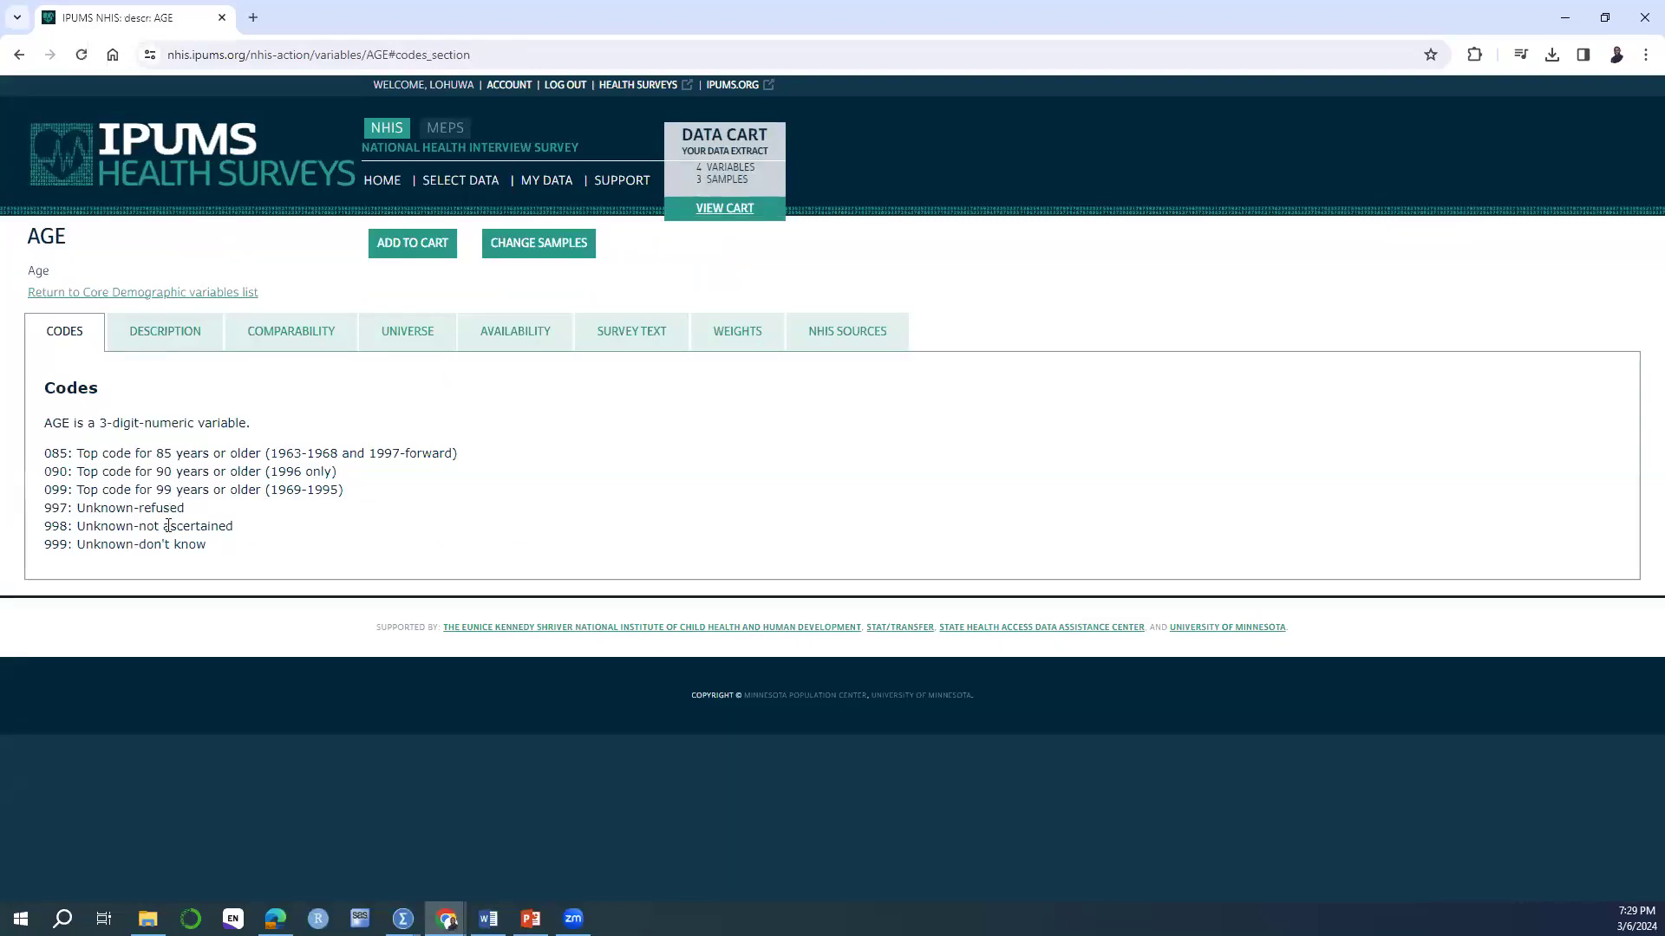
left_click(159, 330)
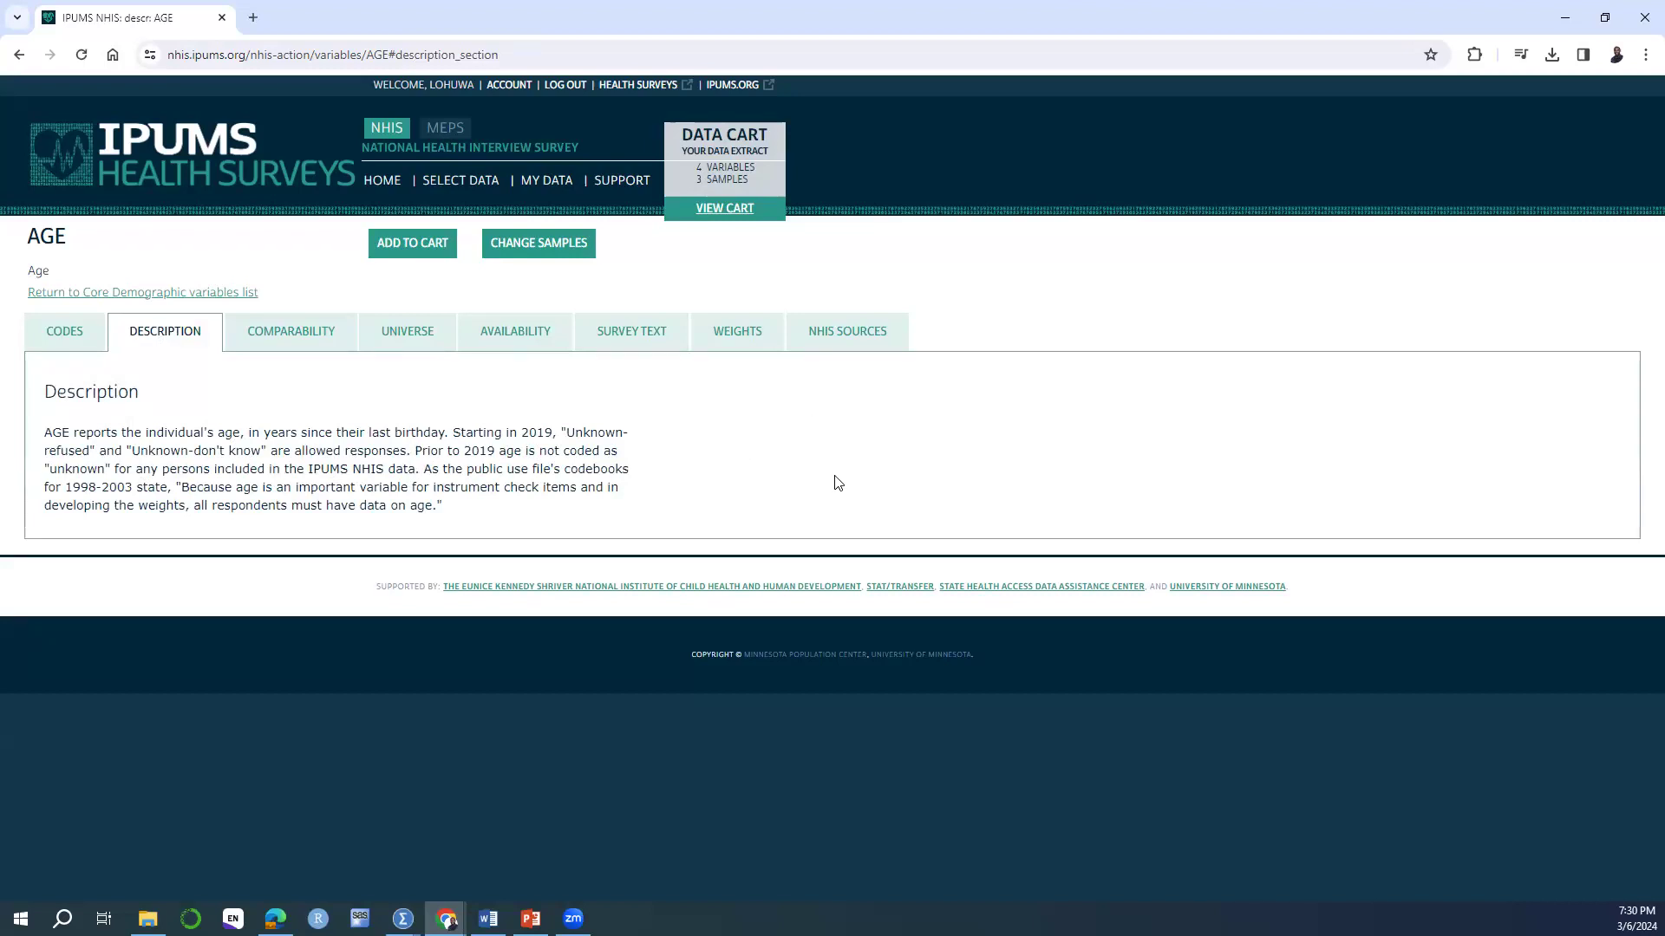
left_click(278, 338)
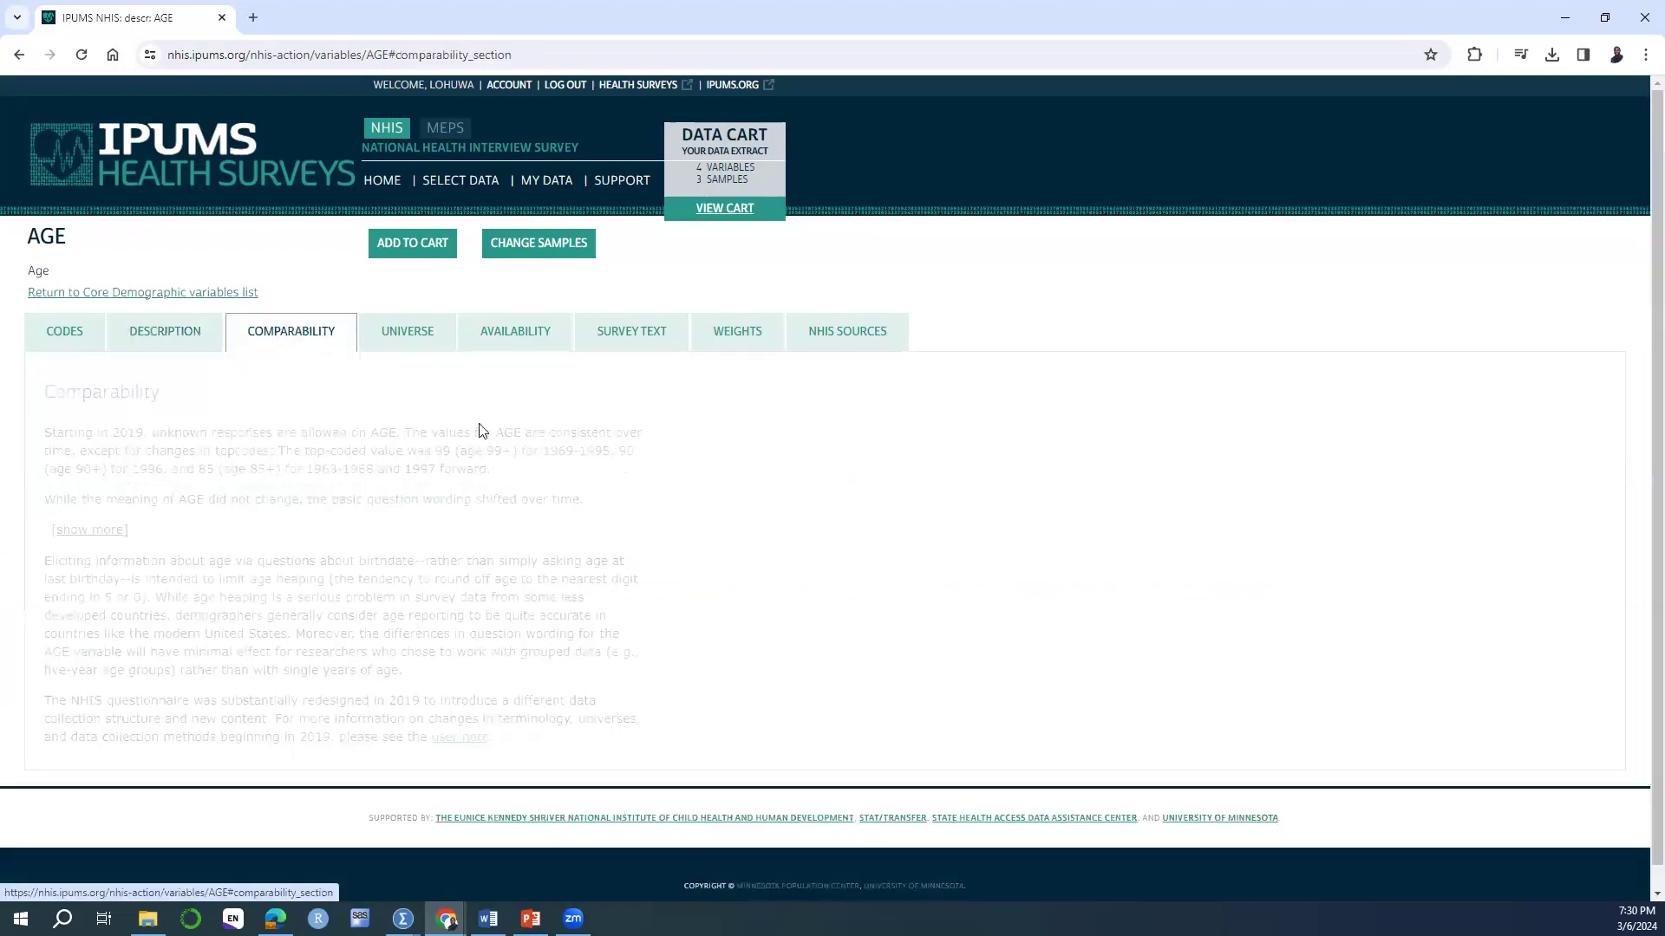
scroll(763, 524, "down", 1)
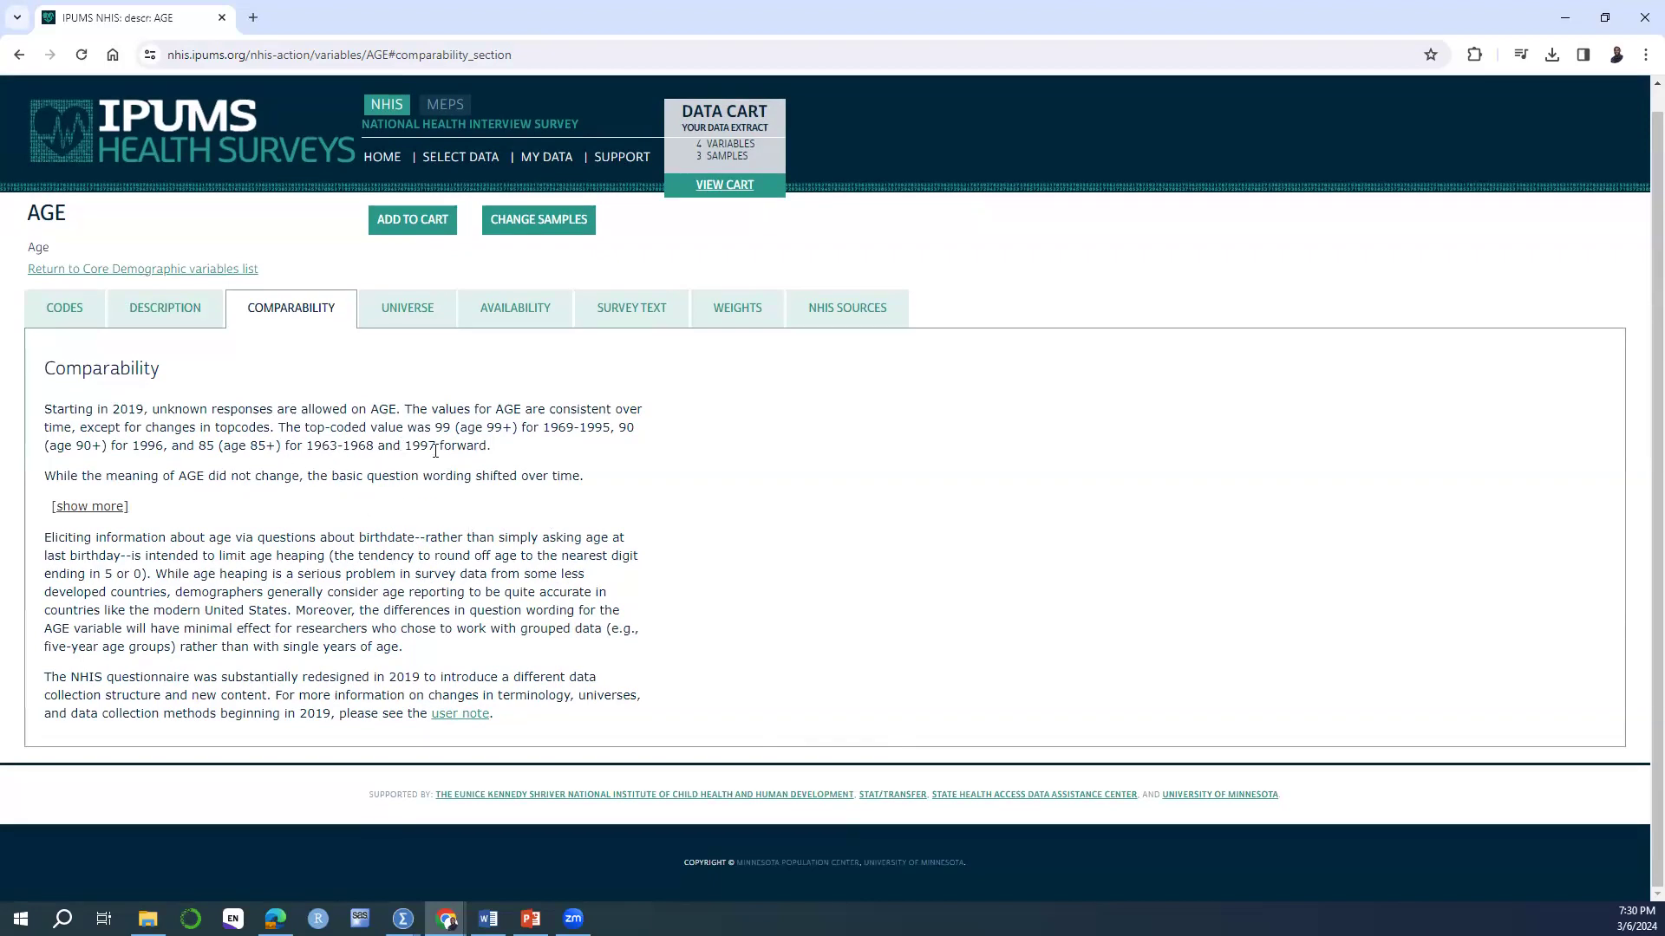
left_click(401, 310)
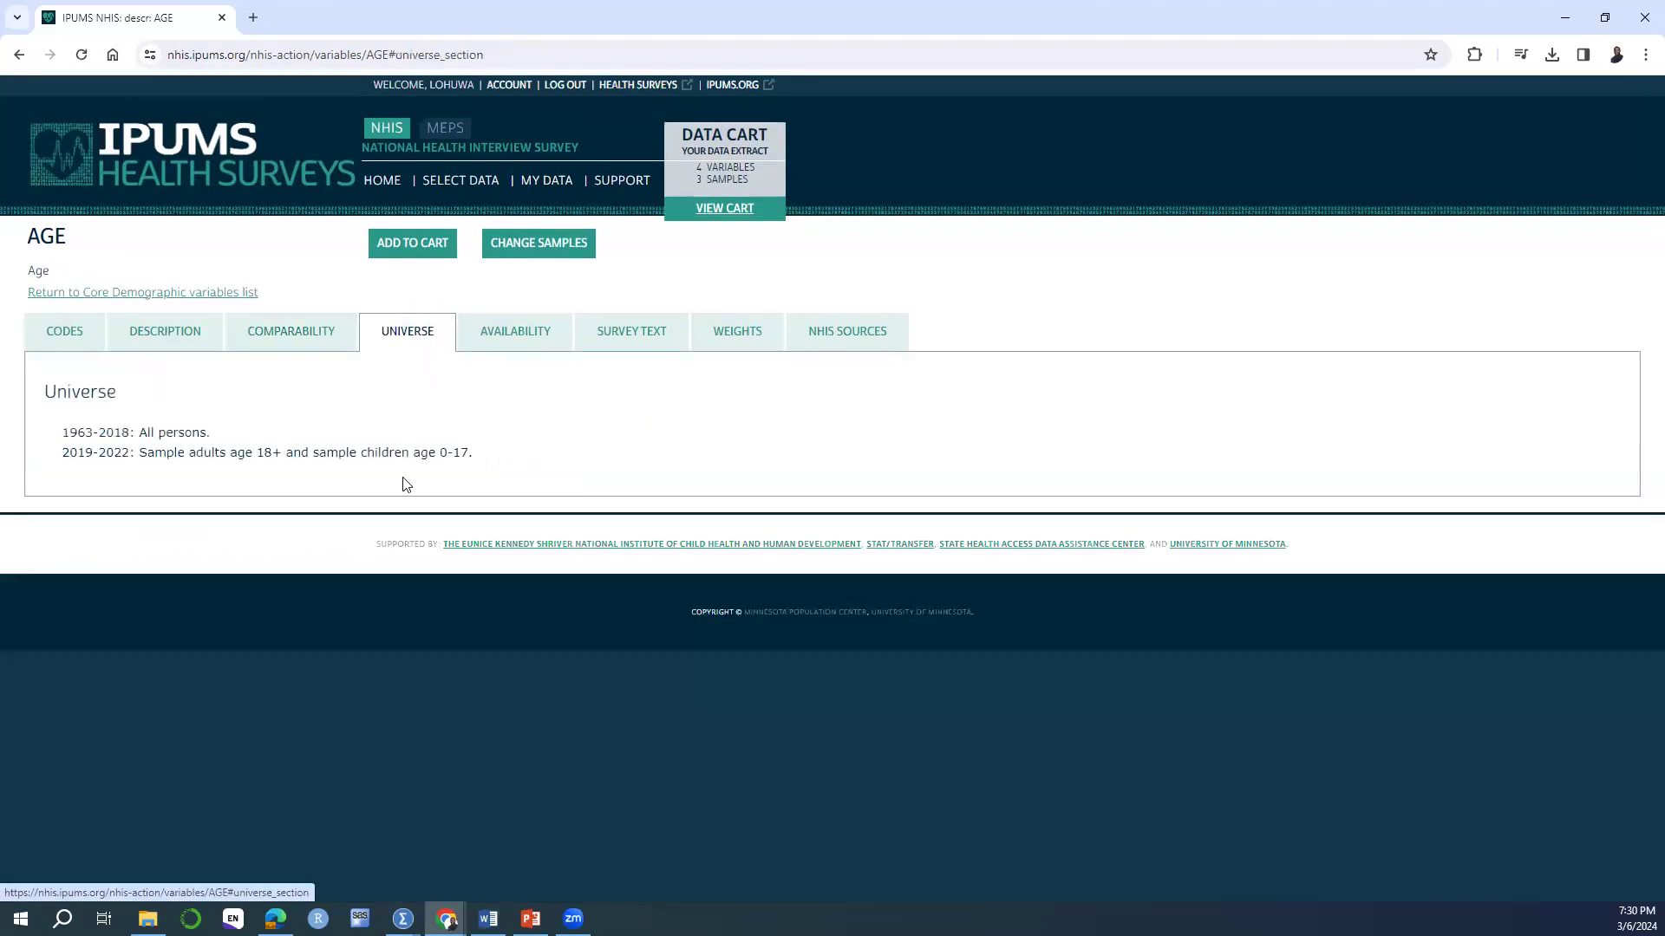
left_click(498, 343)
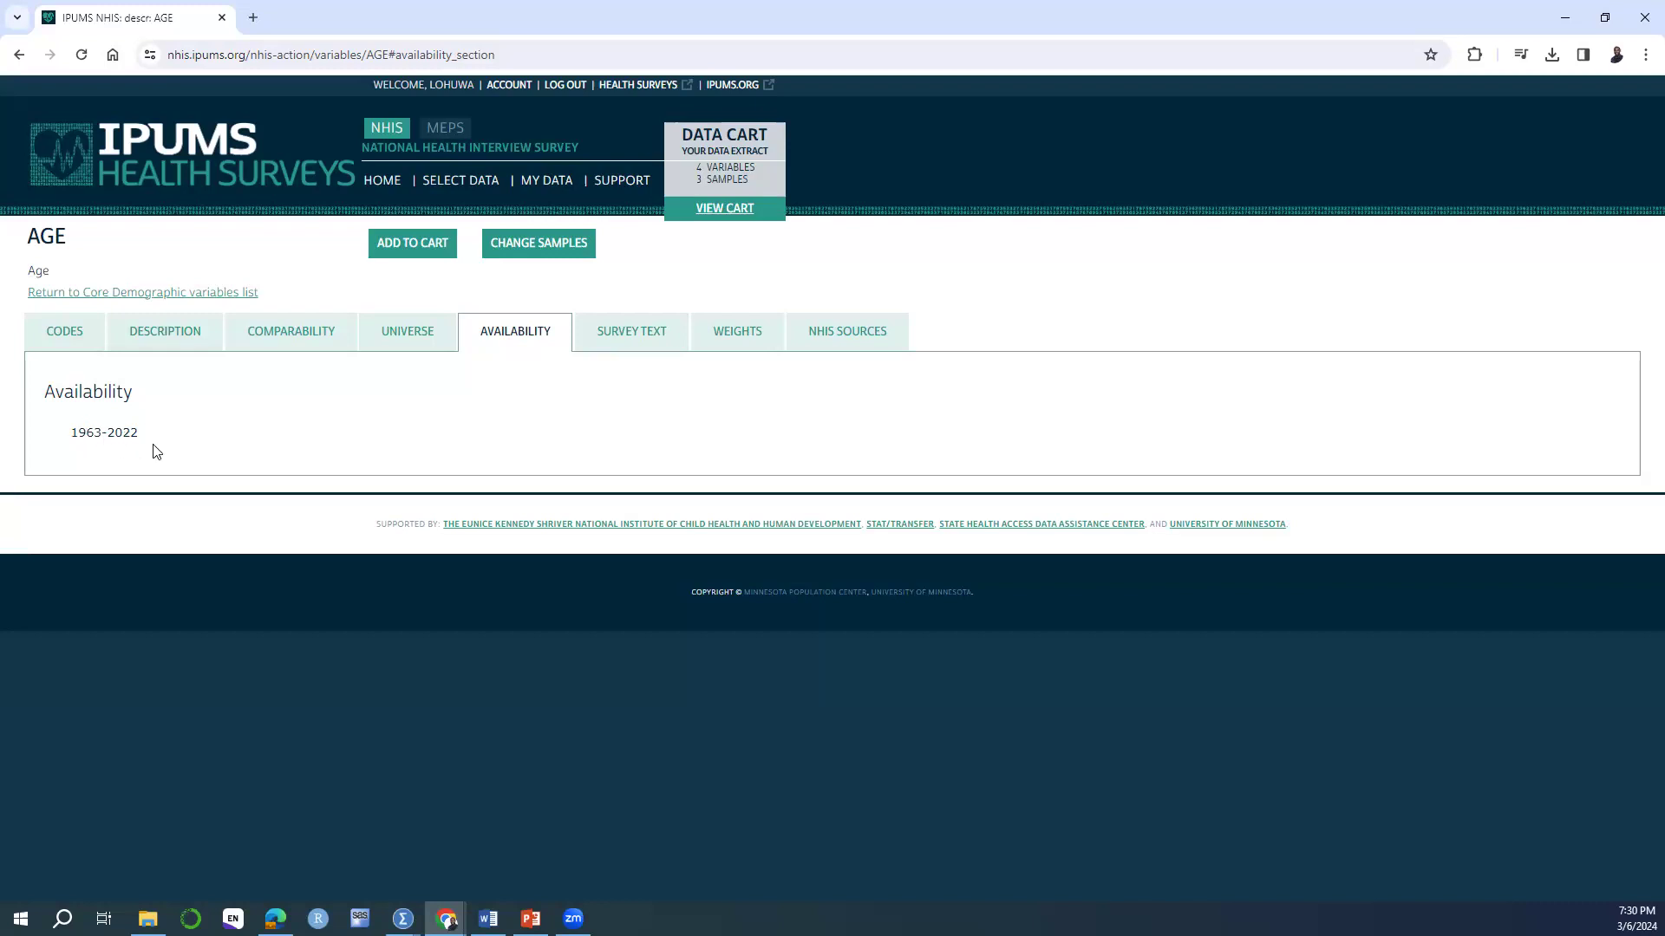
left_click(634, 338)
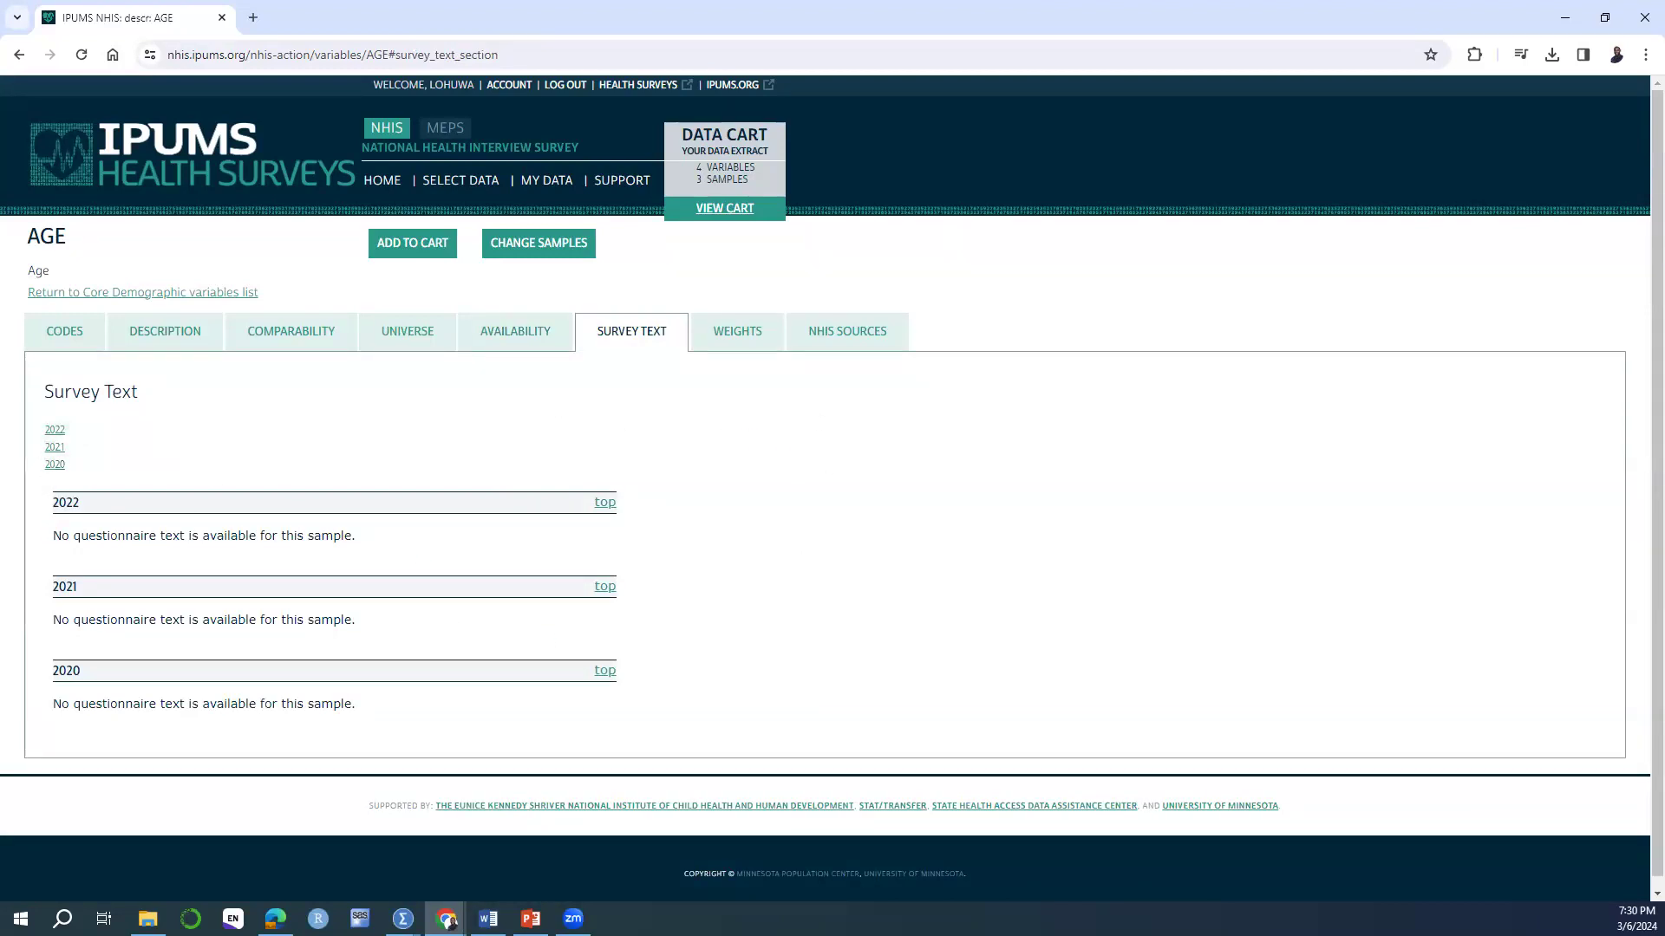
left_click(753, 340)
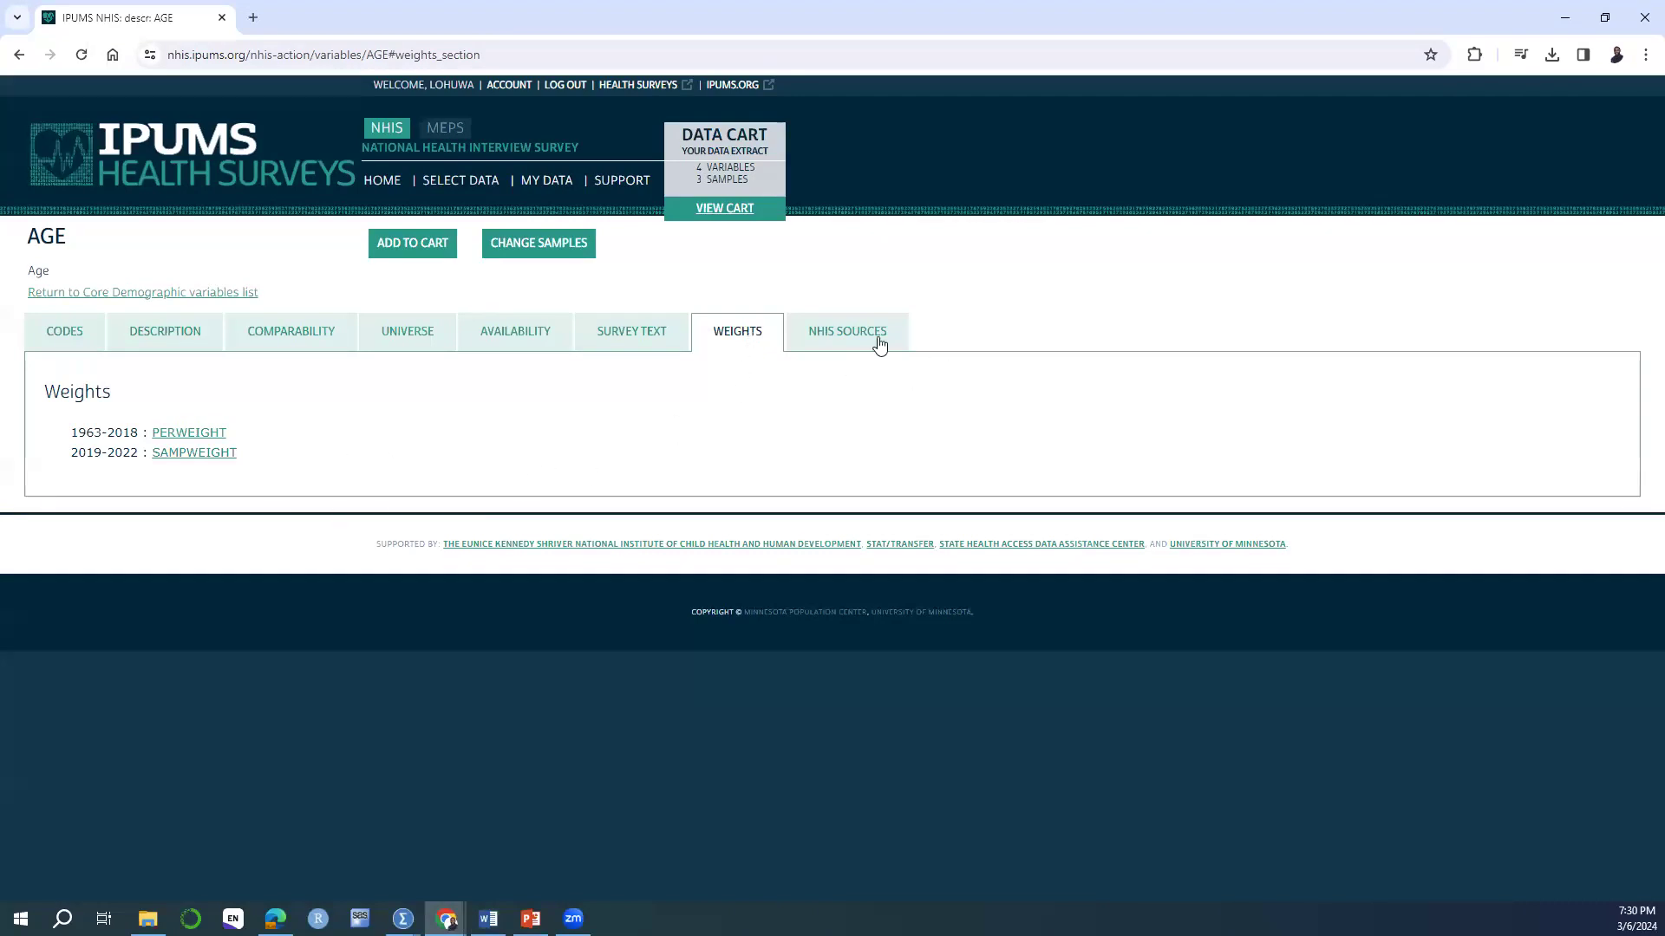
left_click(833, 332)
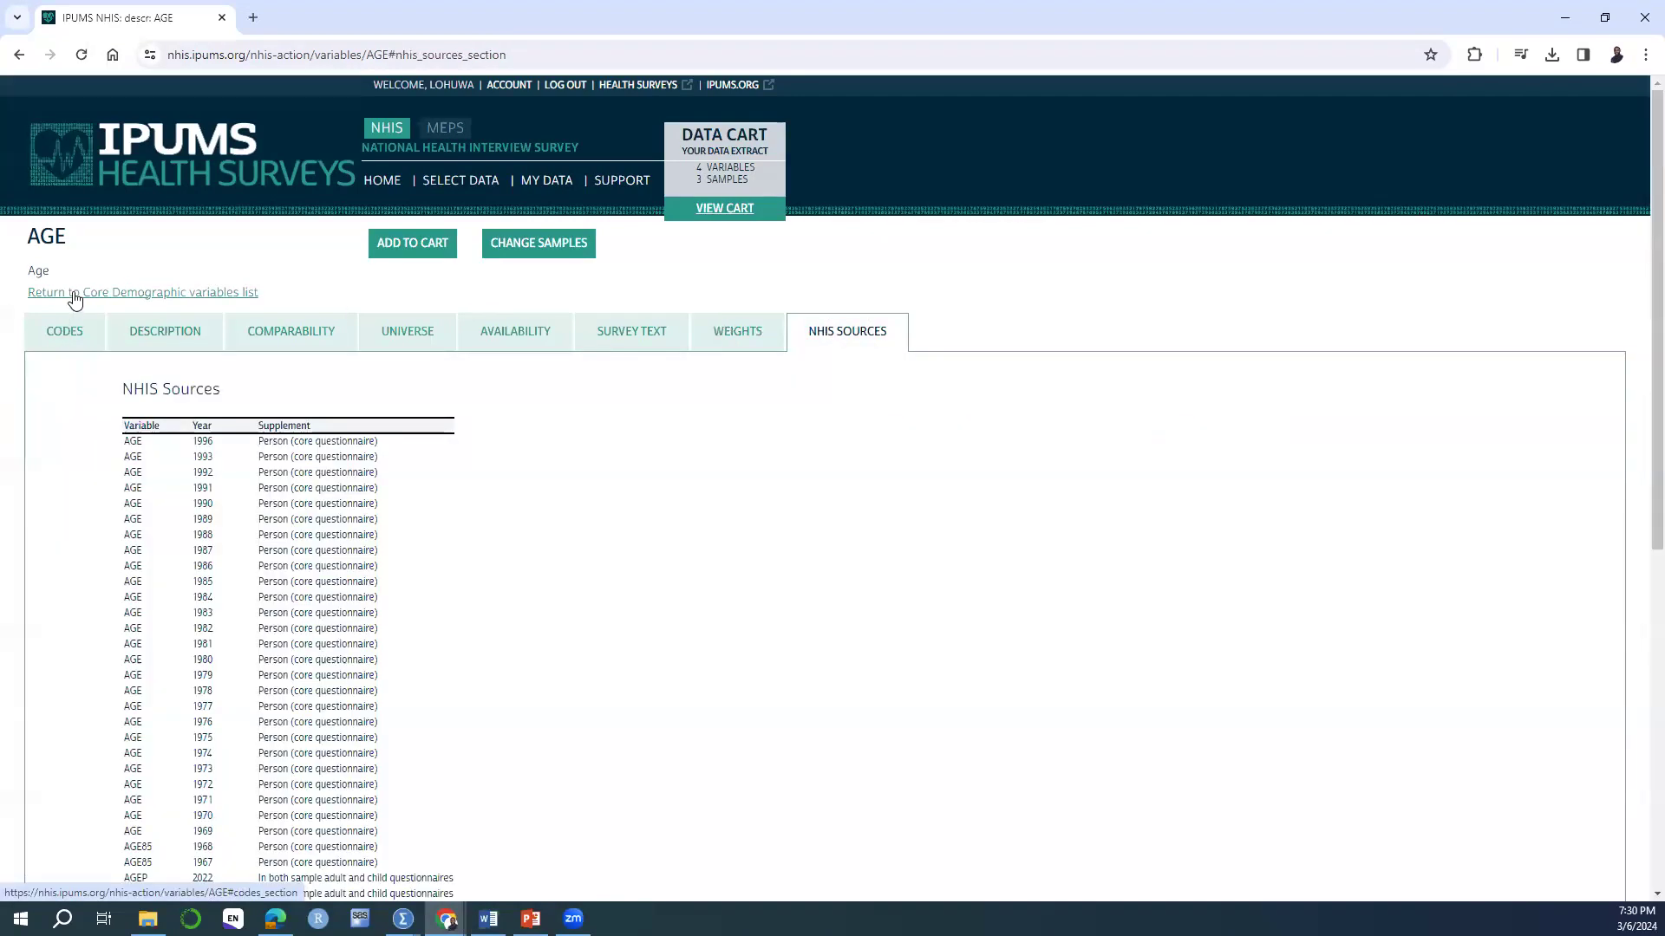
left_click(75, 293)
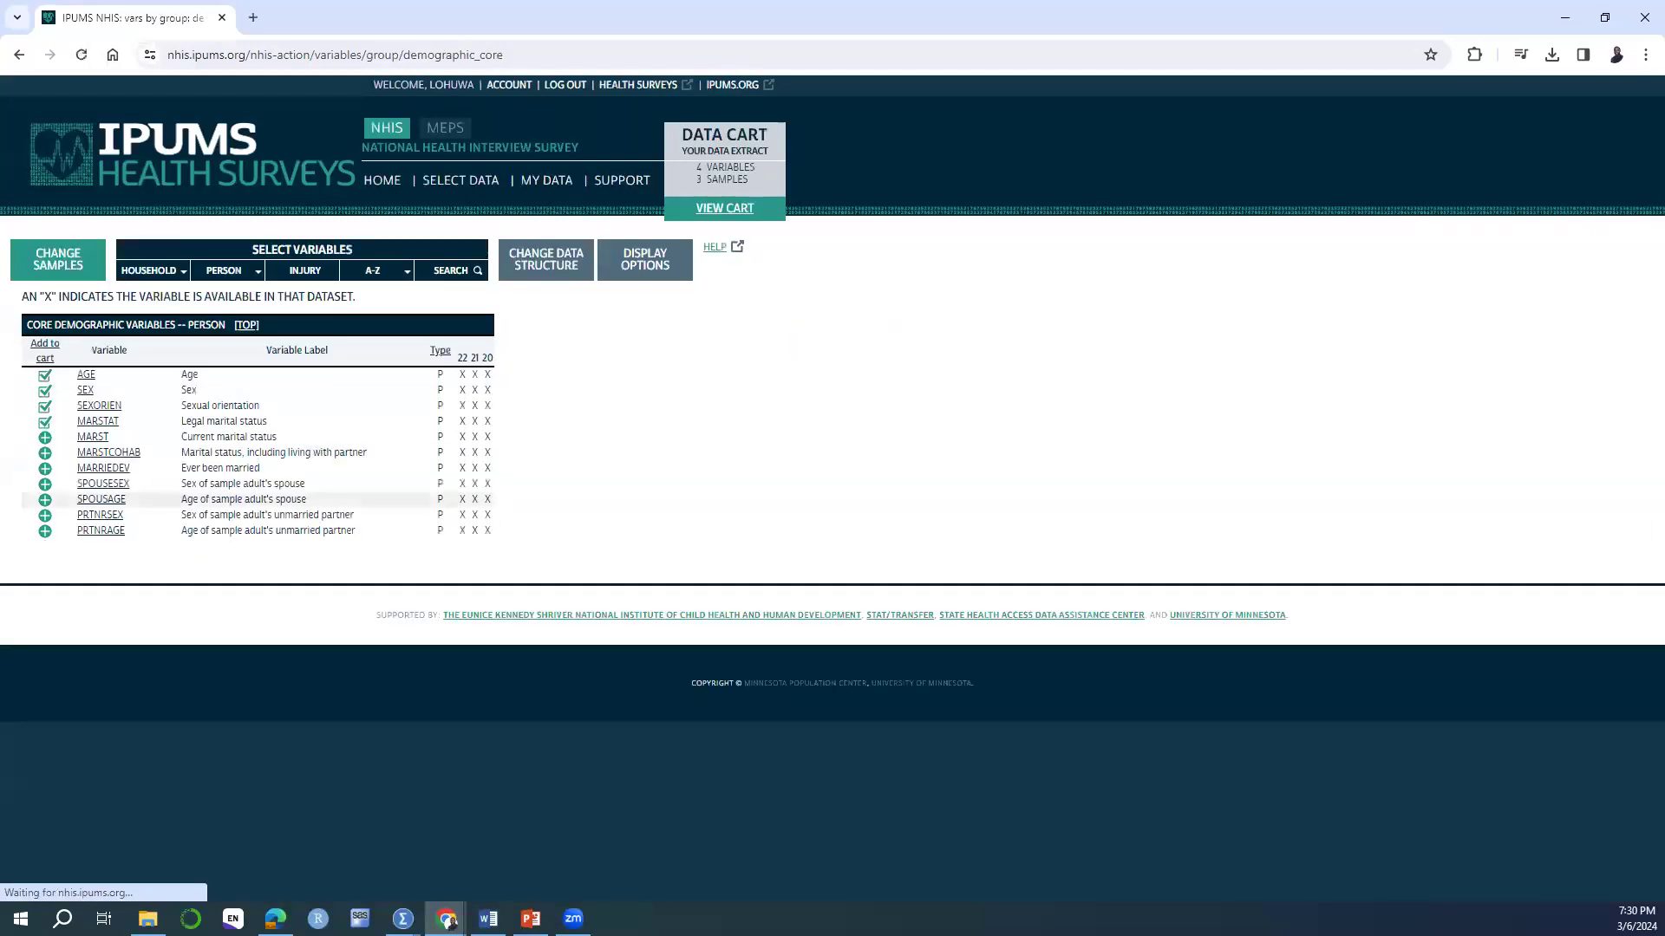
Examine the MARSTAT codes by category availability and by case count, and return to the core demographic list.
left_click(85, 390)
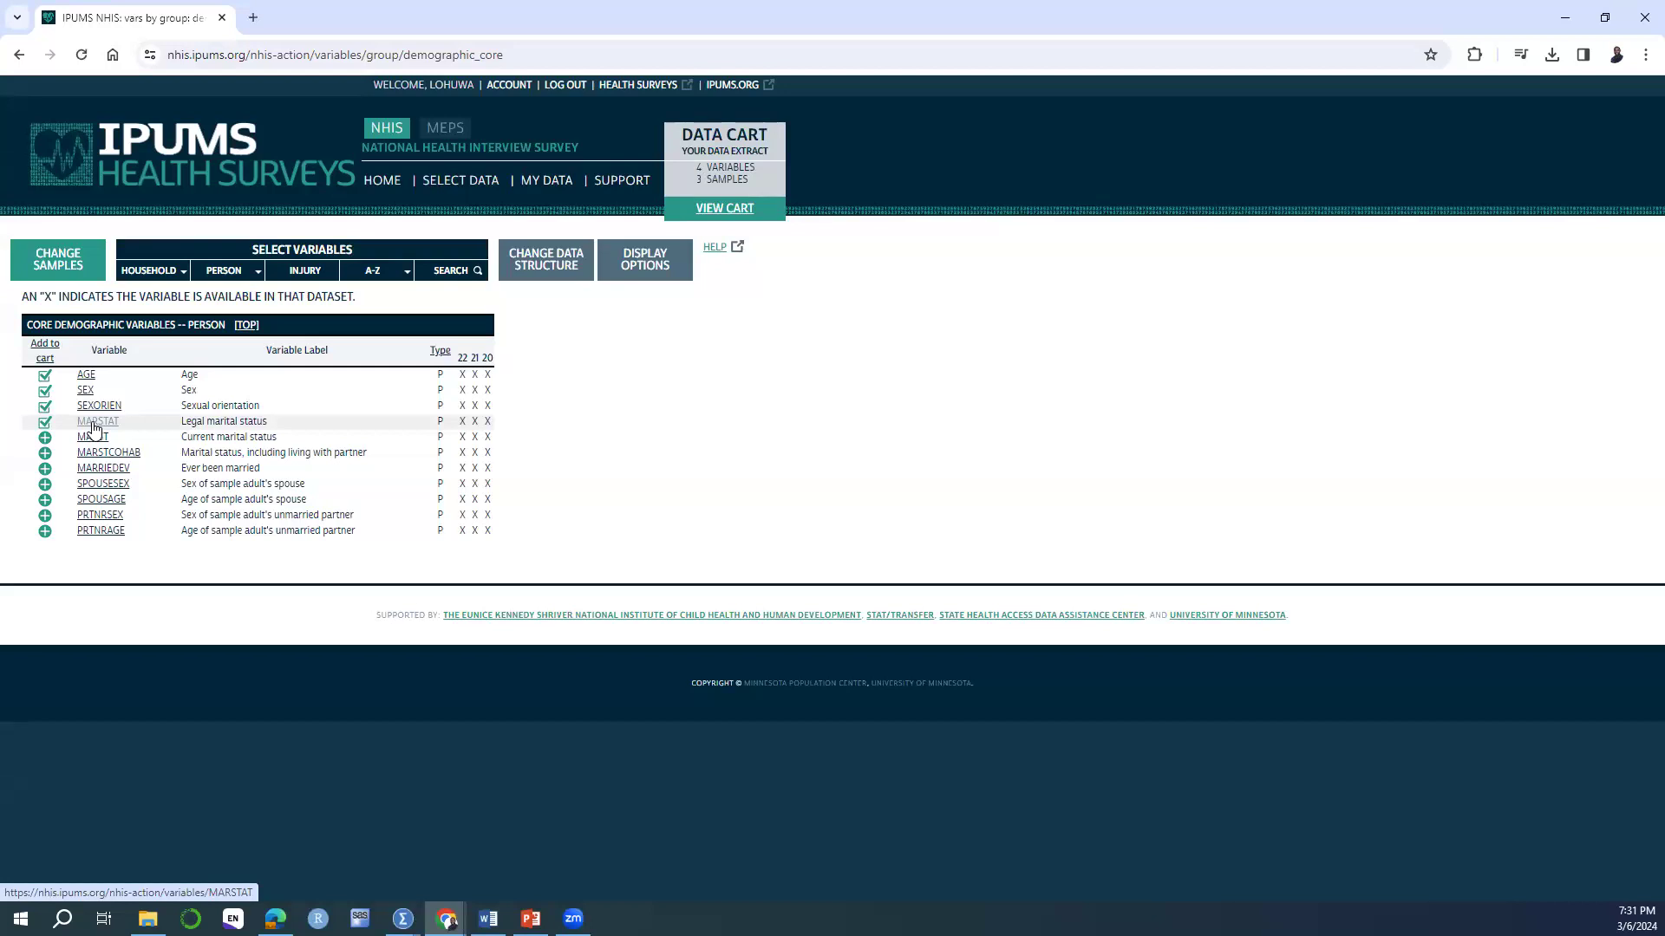
left_click(96, 428)
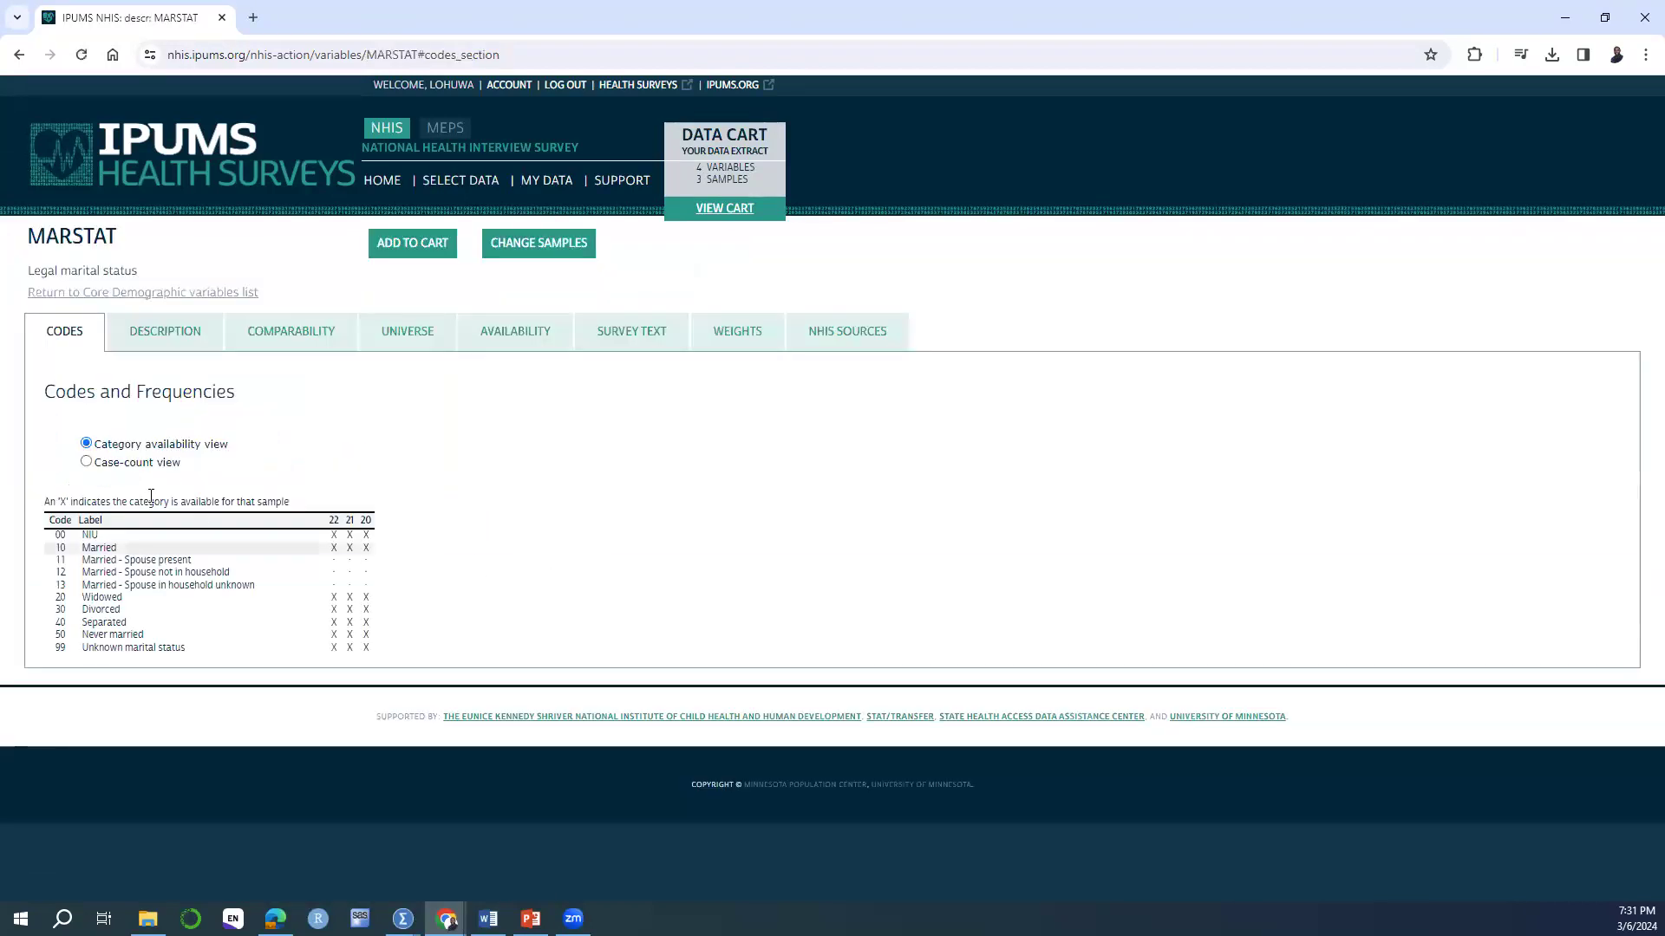
left_click(87, 462)
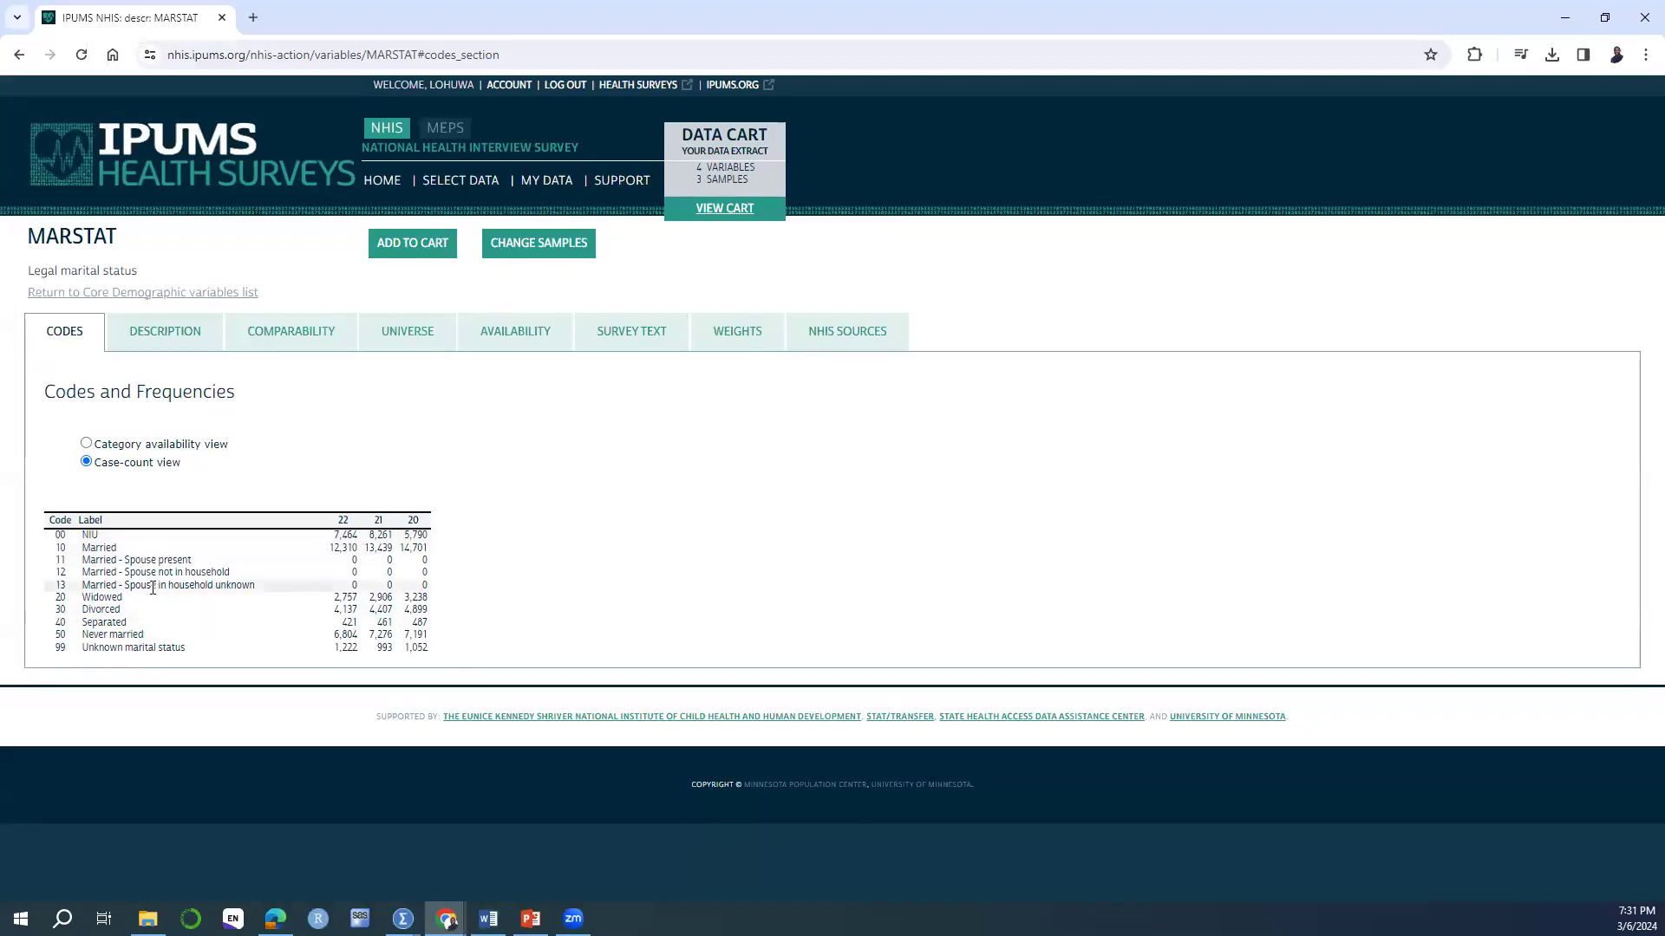
left_click(85, 444)
left_click(64, 317)
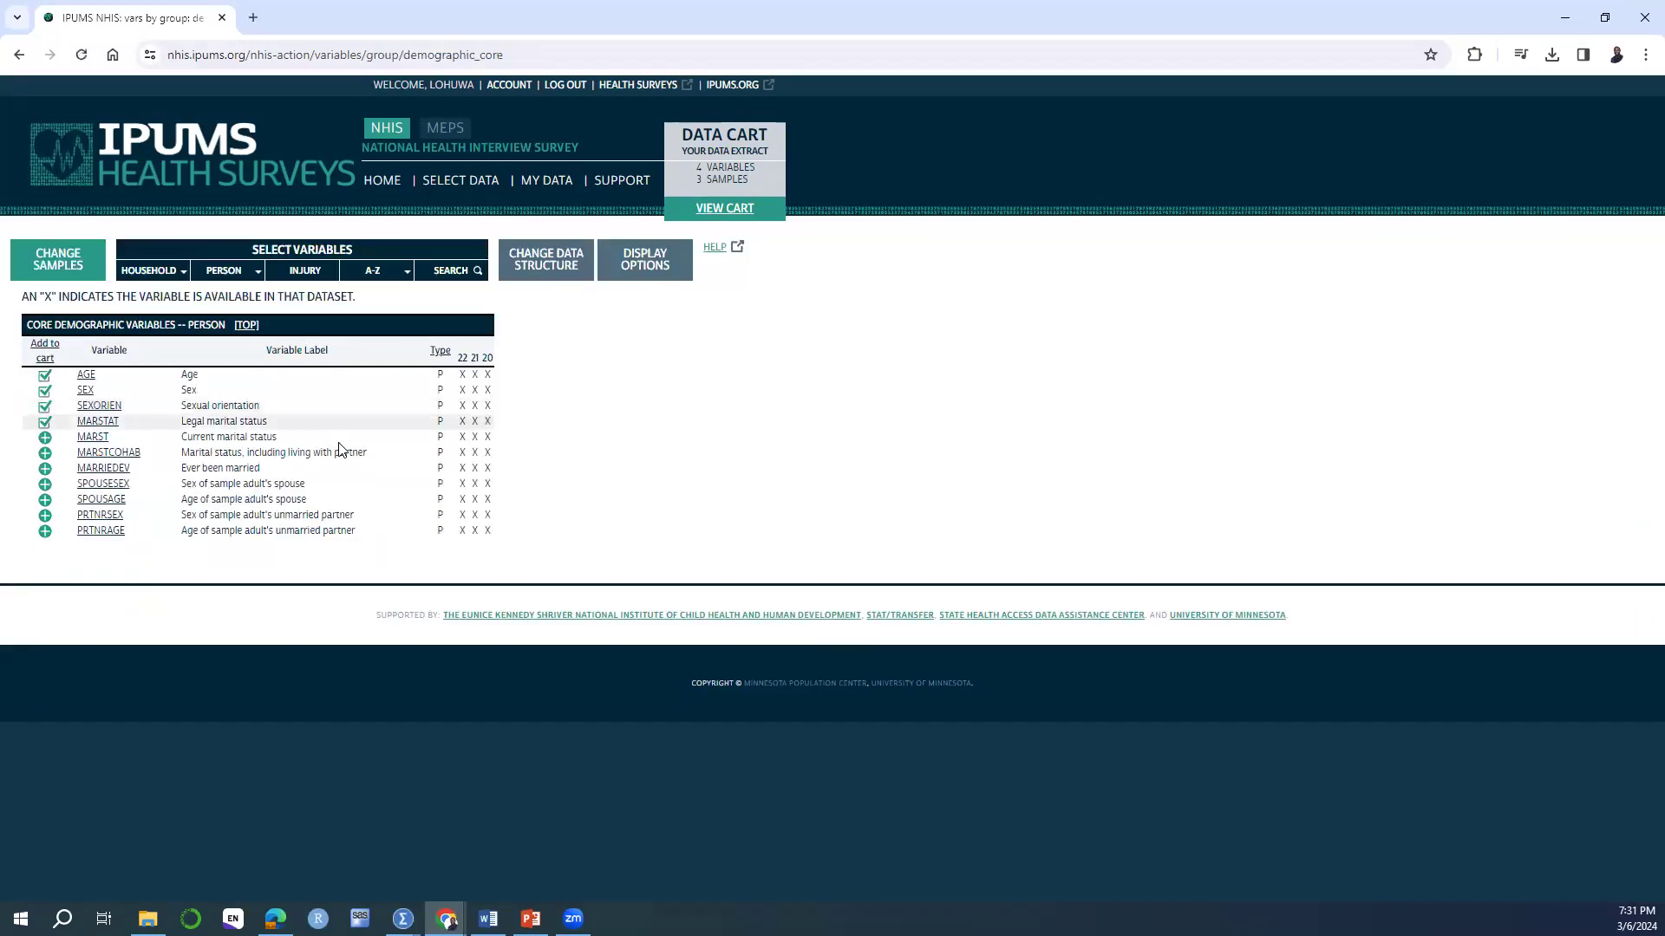
Review the codes of the HEALTH variable in the person-level General Health group and add it to the data cart.
left_click(241, 272)
mouse_move(267, 352)
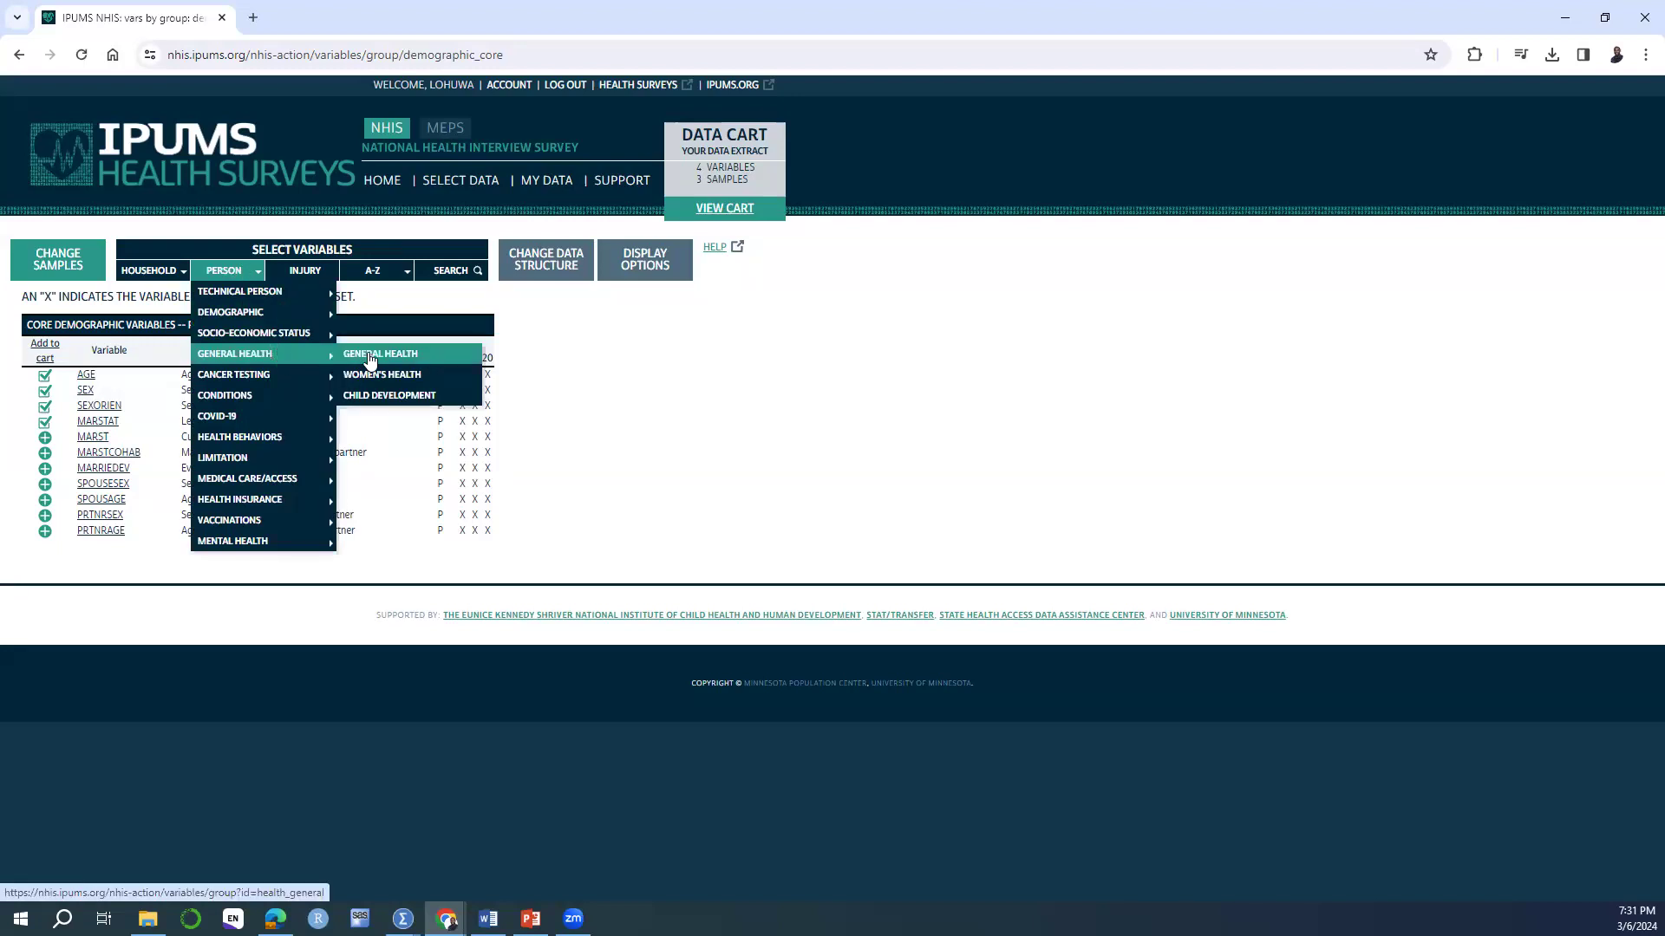
left_click(370, 357)
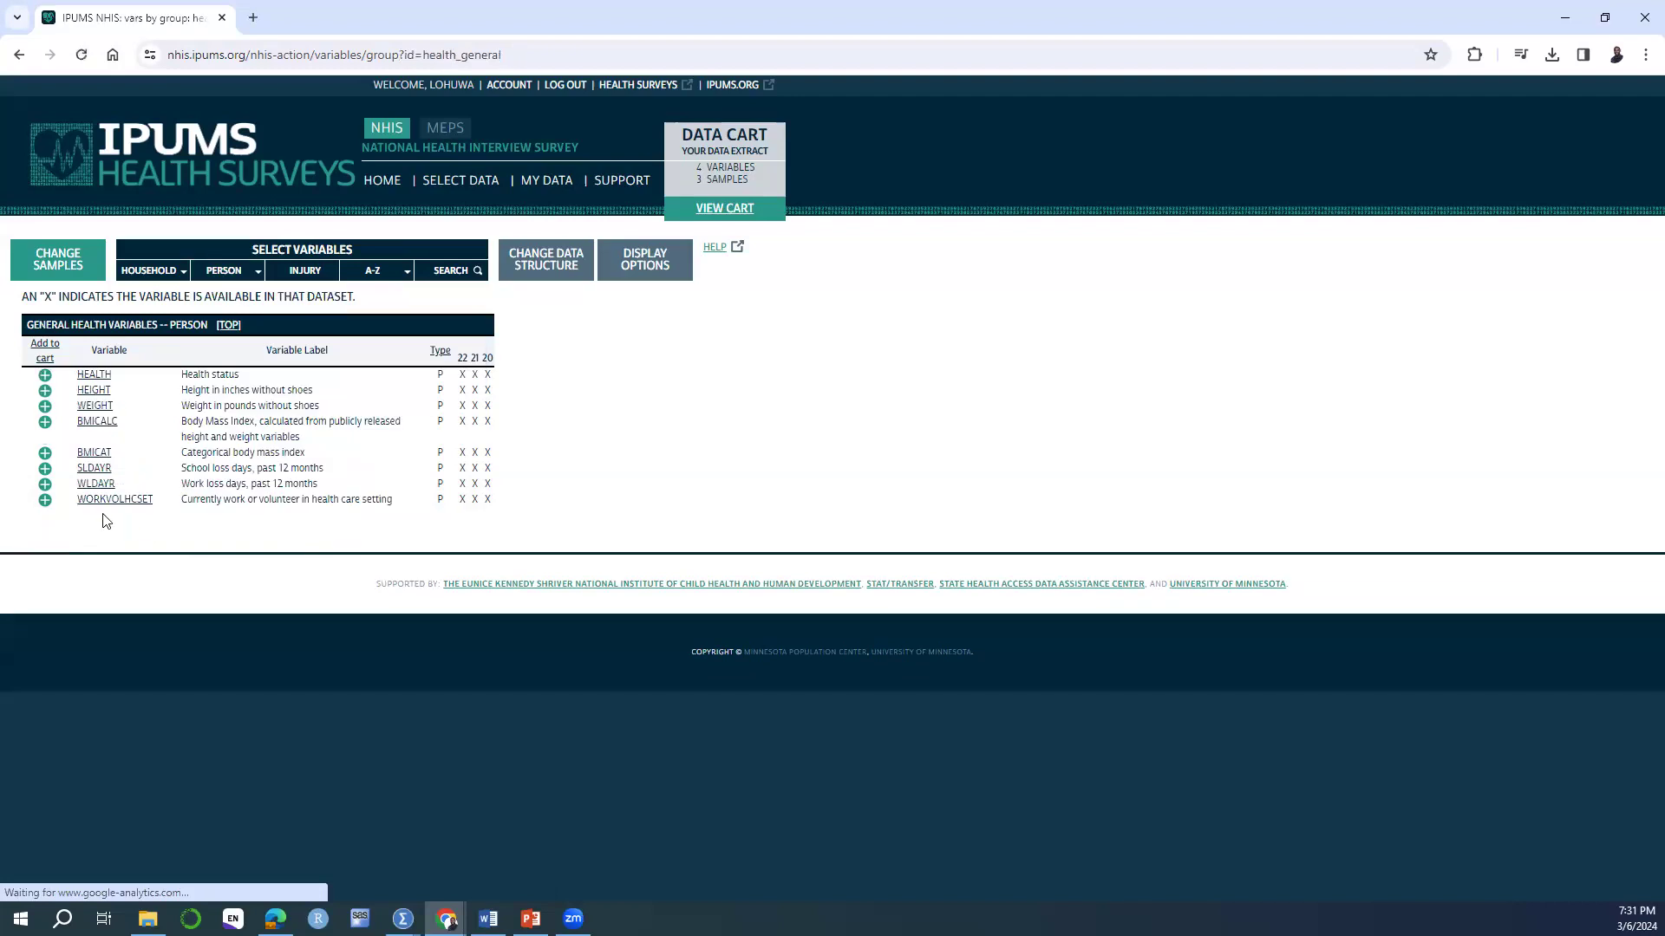
left_click(96, 375)
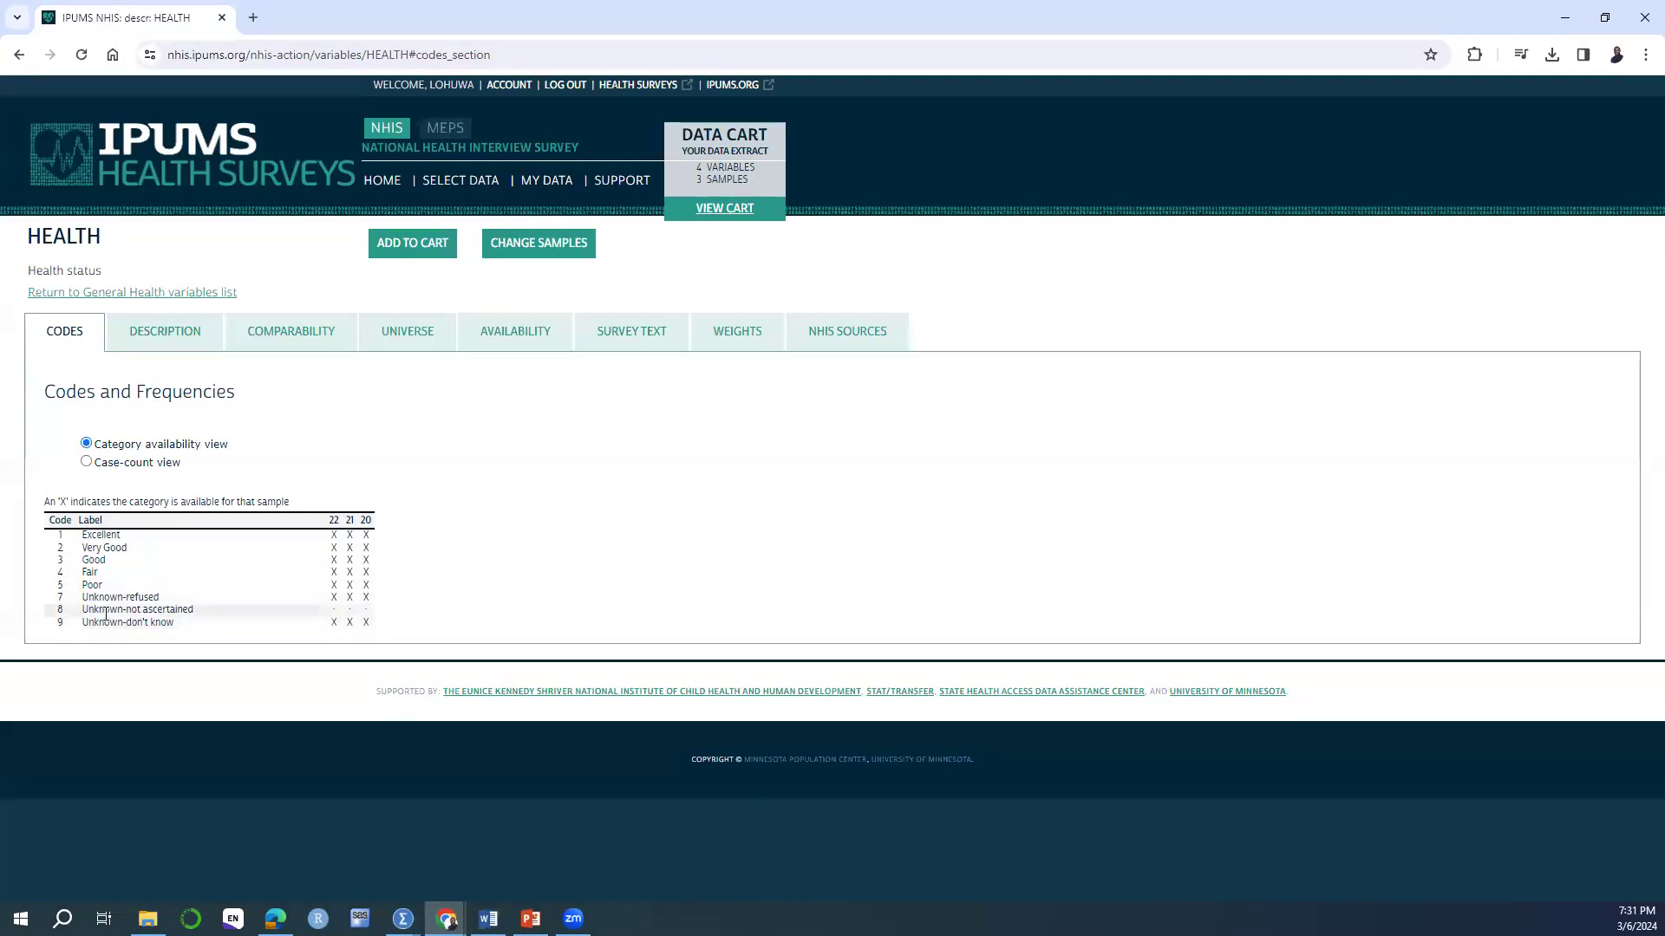
left_click(73, 298)
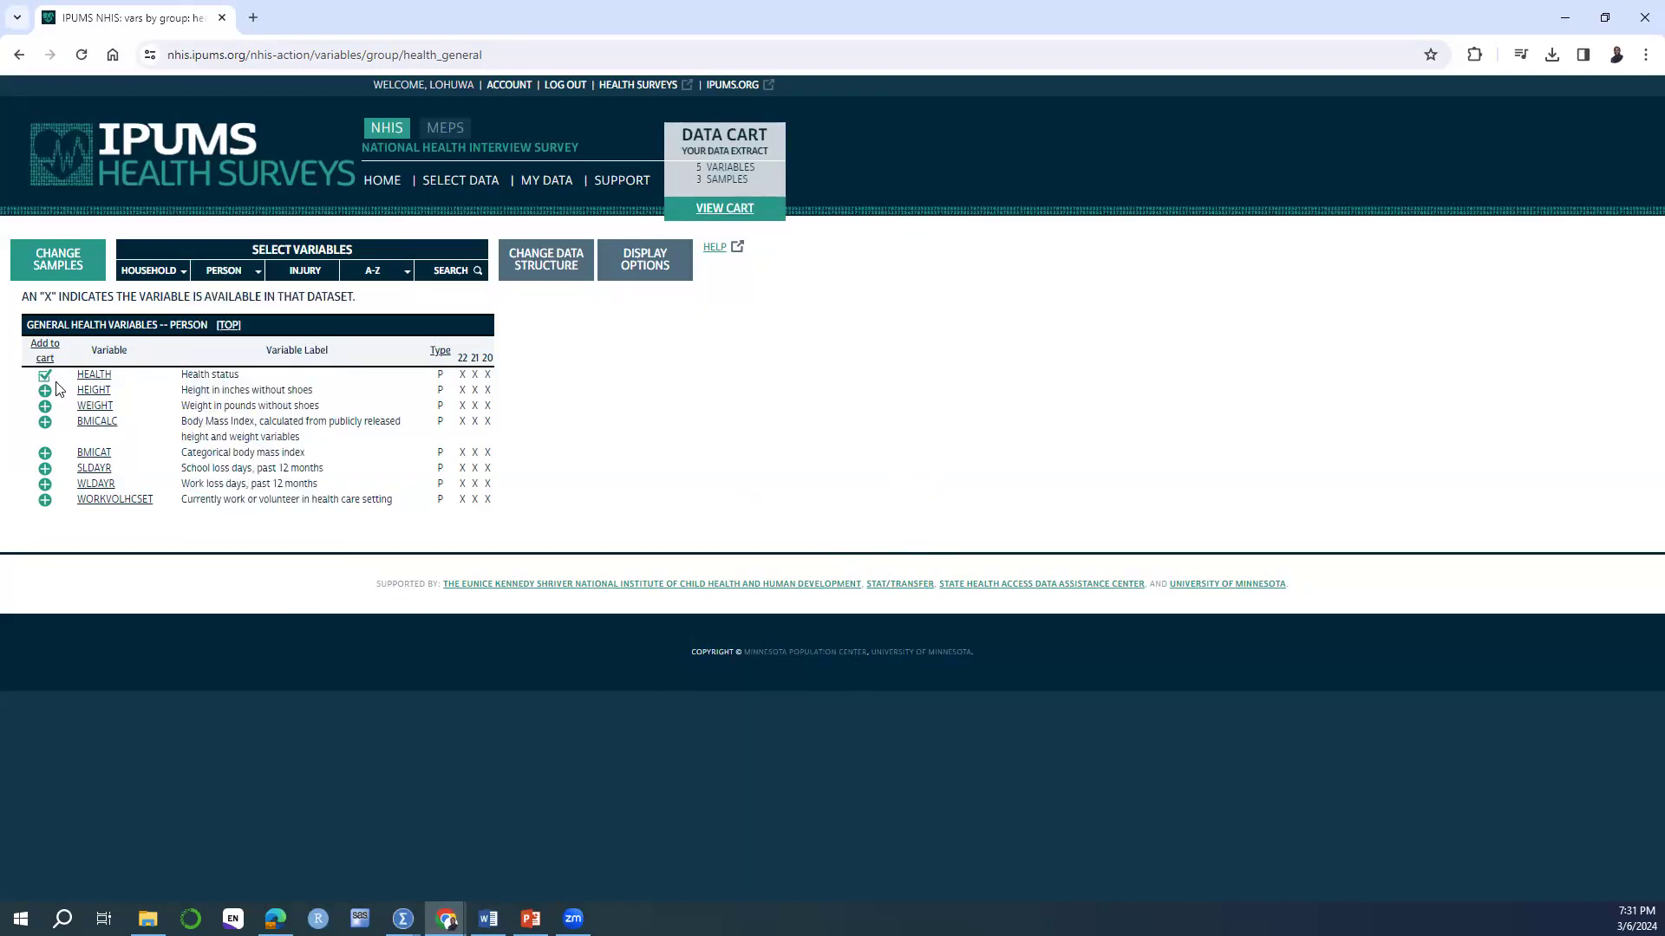
Review the codes of PHQCAT in the mental health Depression group and add this variable to the data cart.
mouse_move(247, 272)
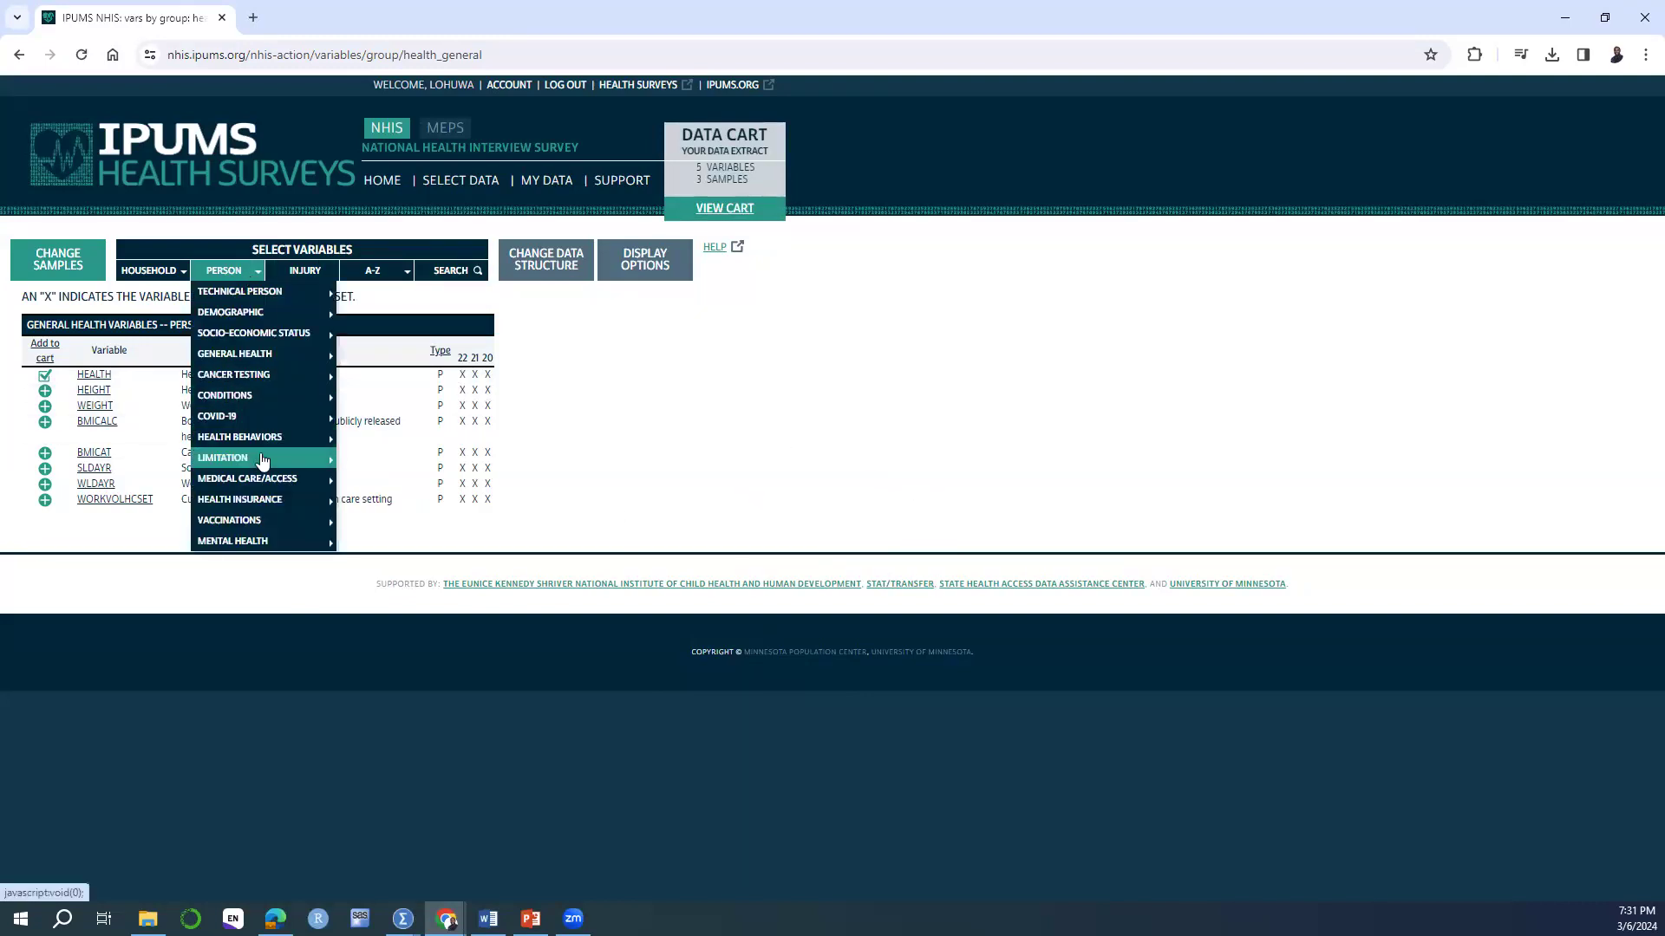
mouse_move(279, 544)
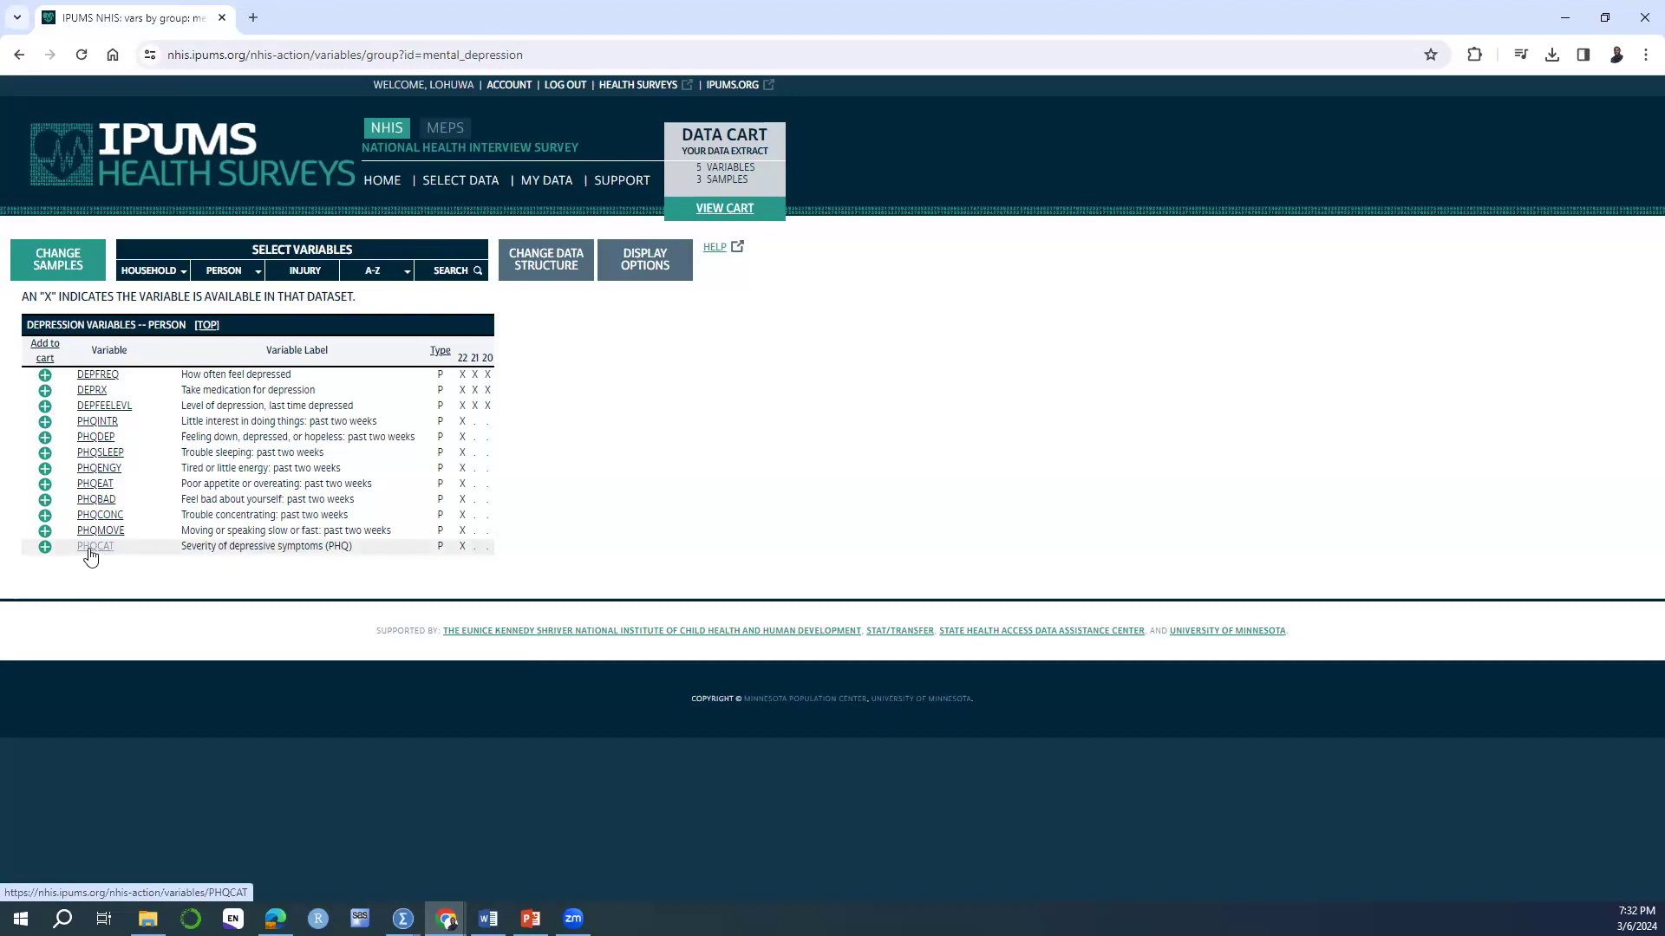
left_click(90, 548)
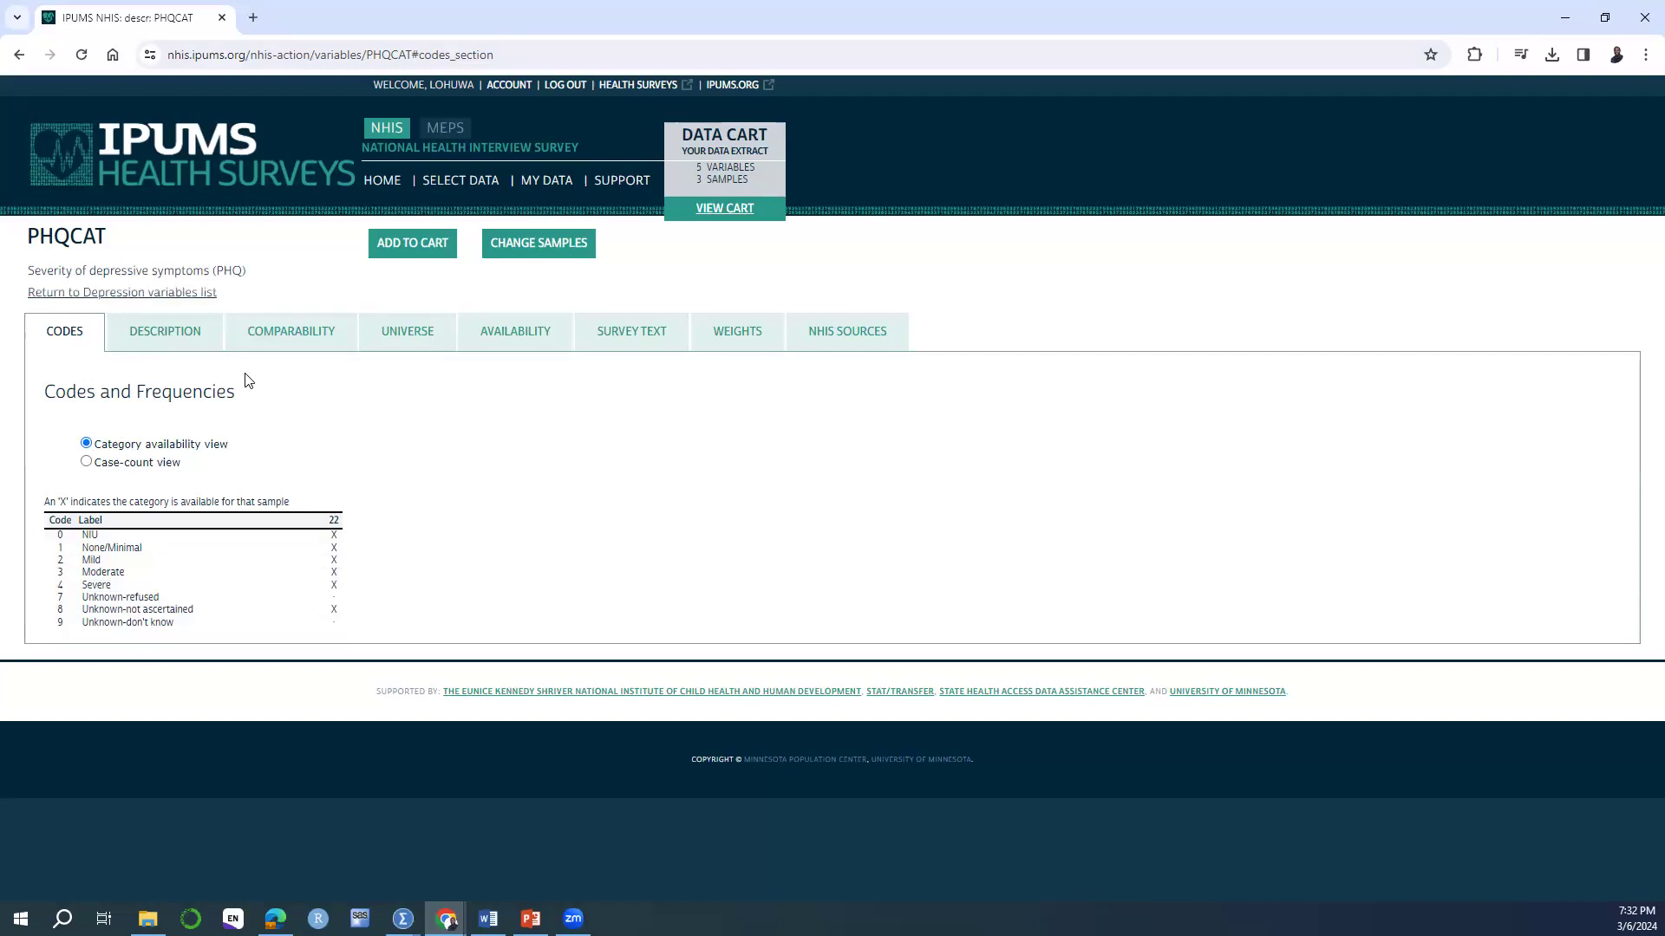
left_click(59, 294)
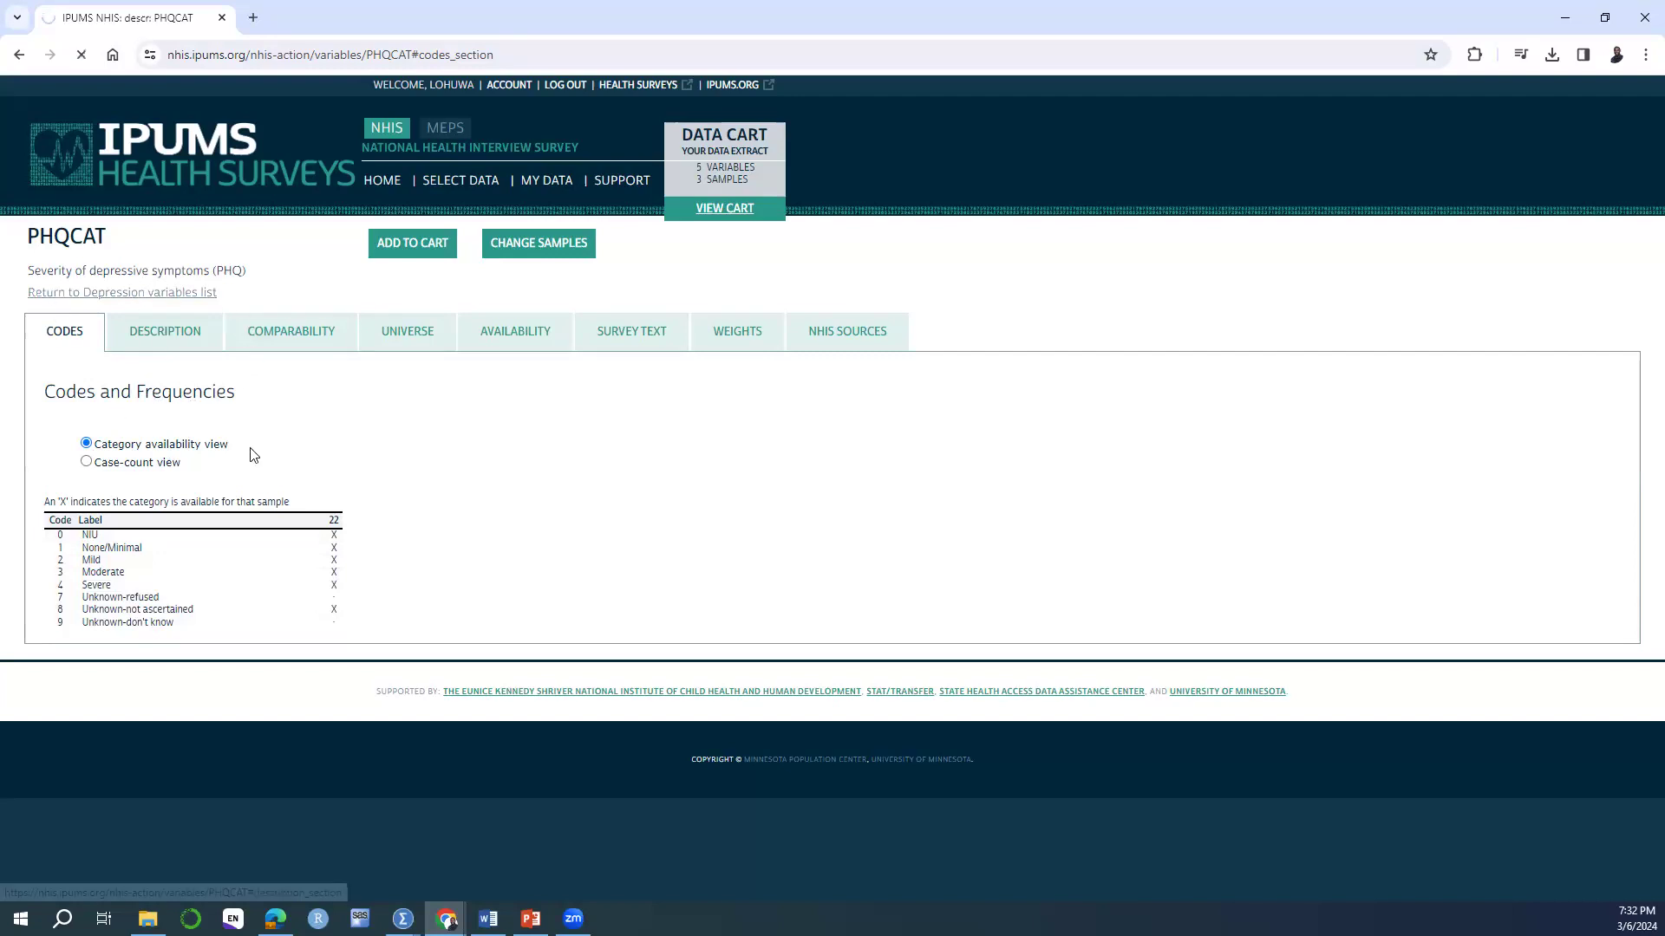
left_click(44, 547)
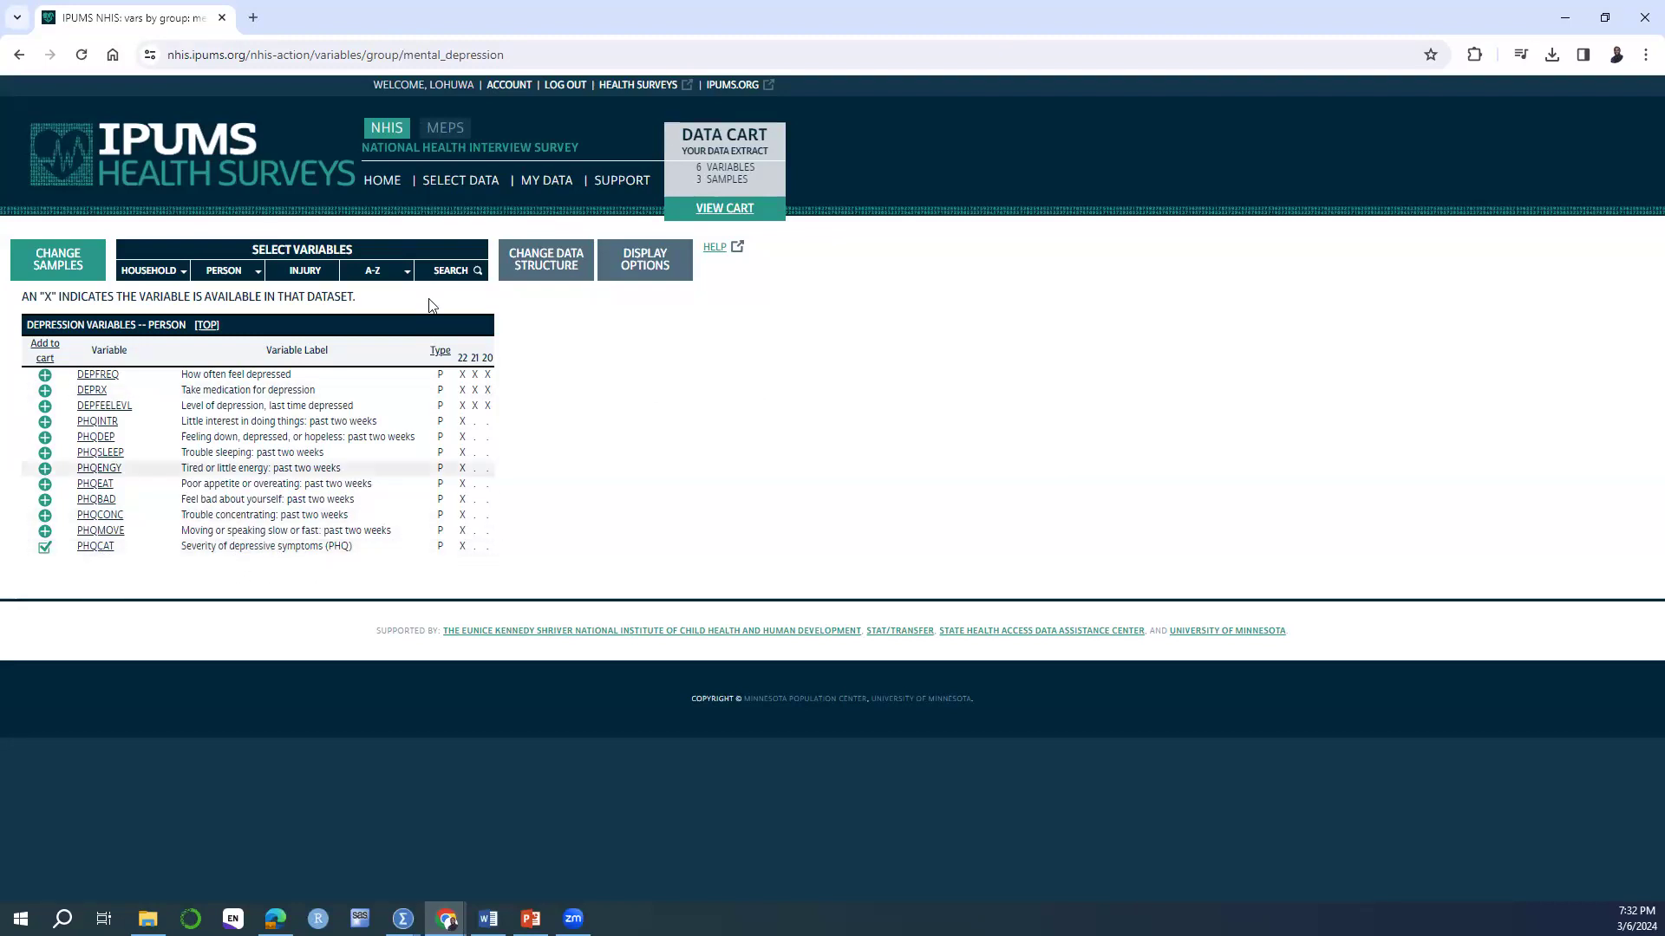
Review the codes of MAXEDUC in the person-level Education group and add this variable to the data cart.
left_click(239, 272)
mouse_move(264, 336)
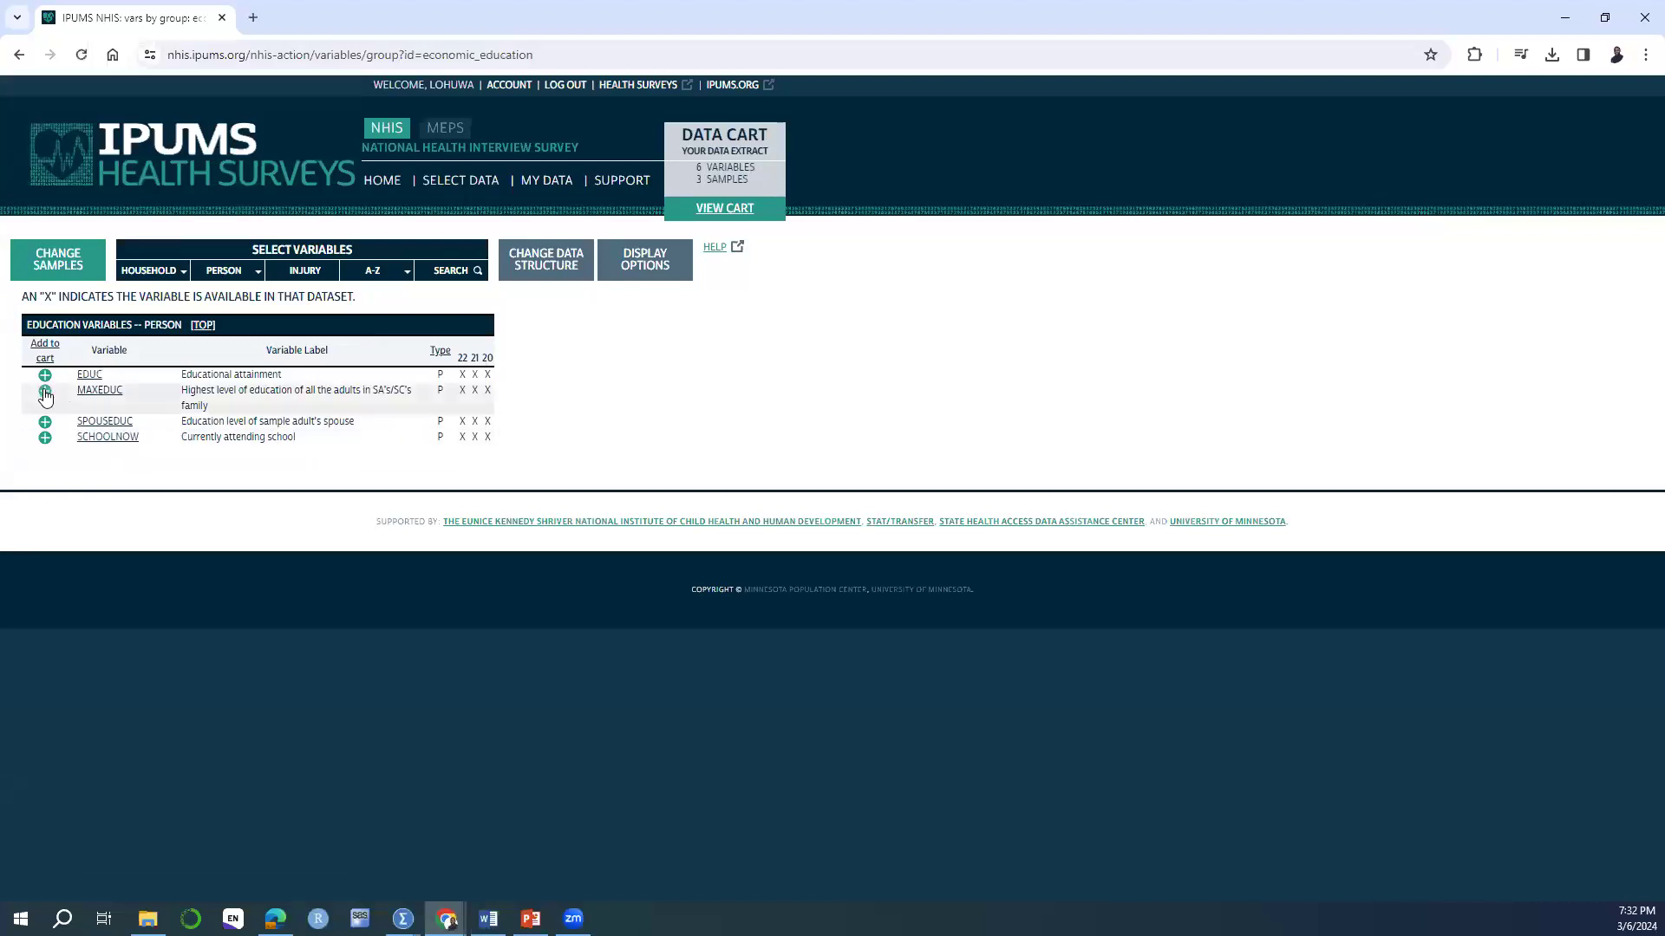
left_click(100, 392)
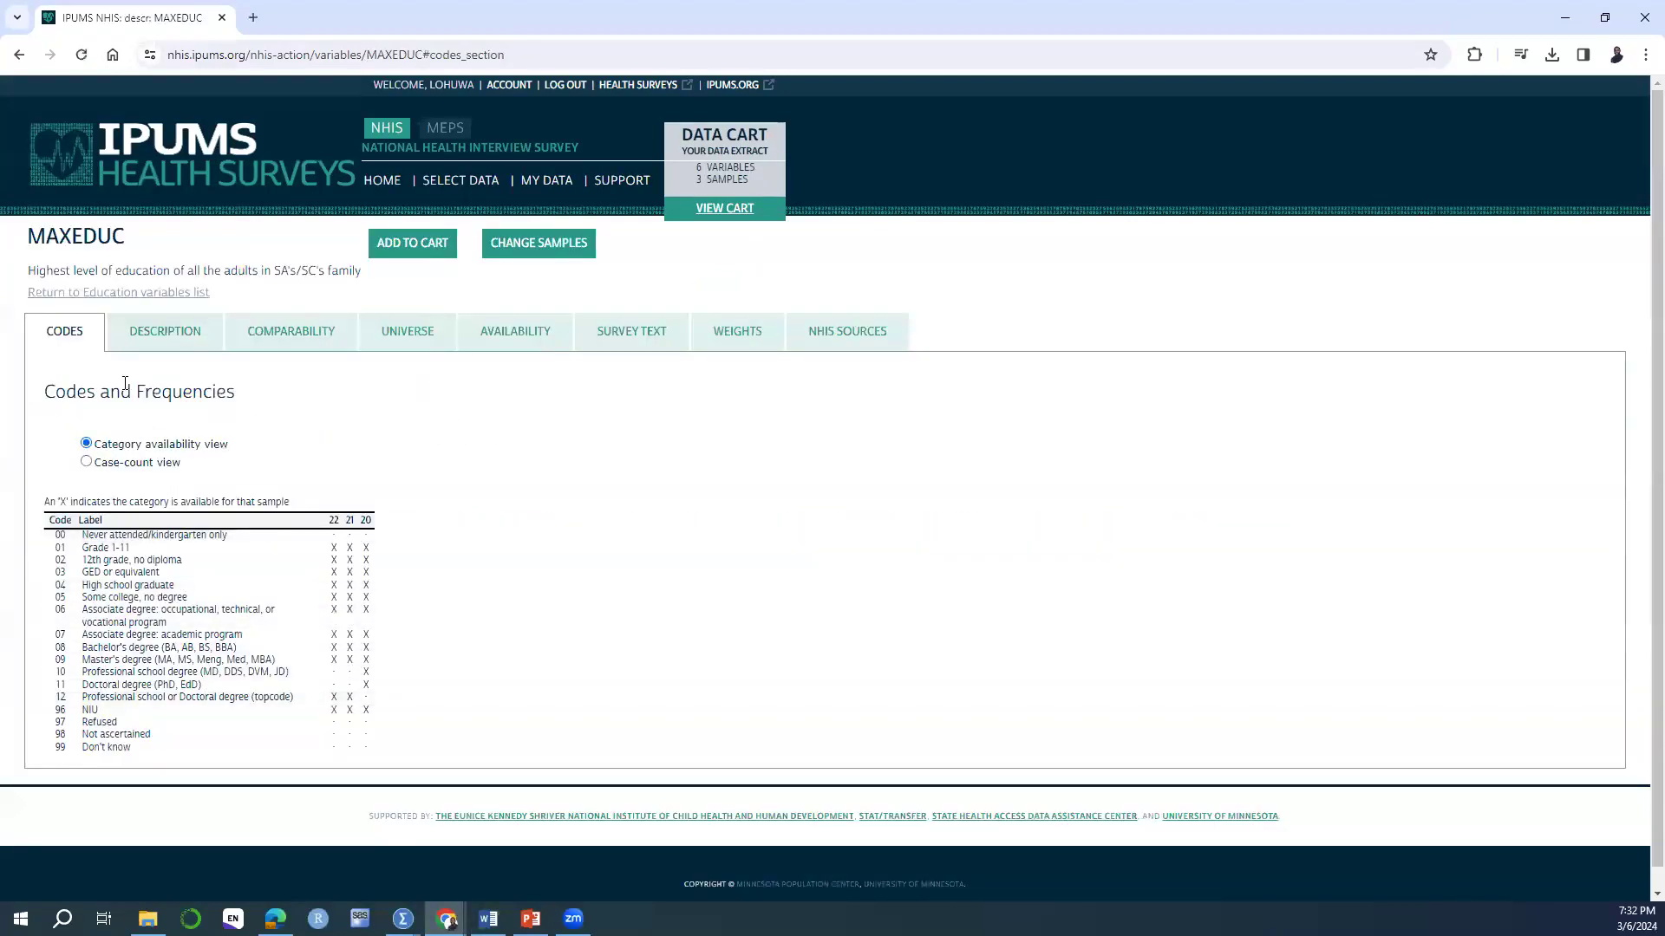
left_click(56, 294)
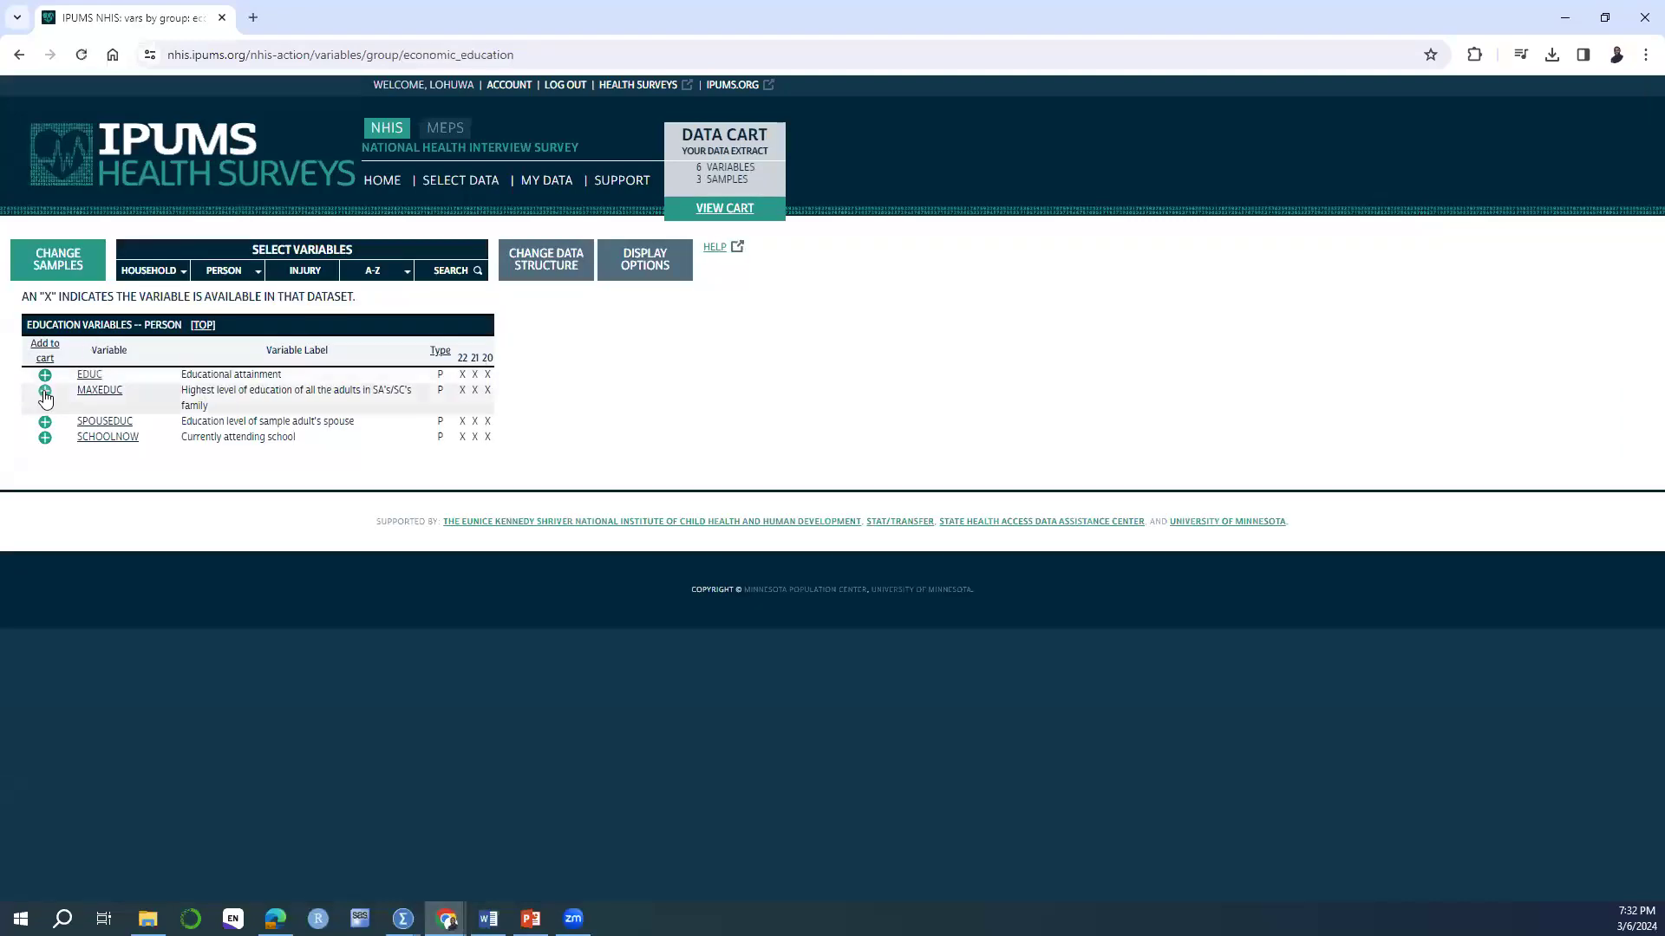
left_click(45, 392)
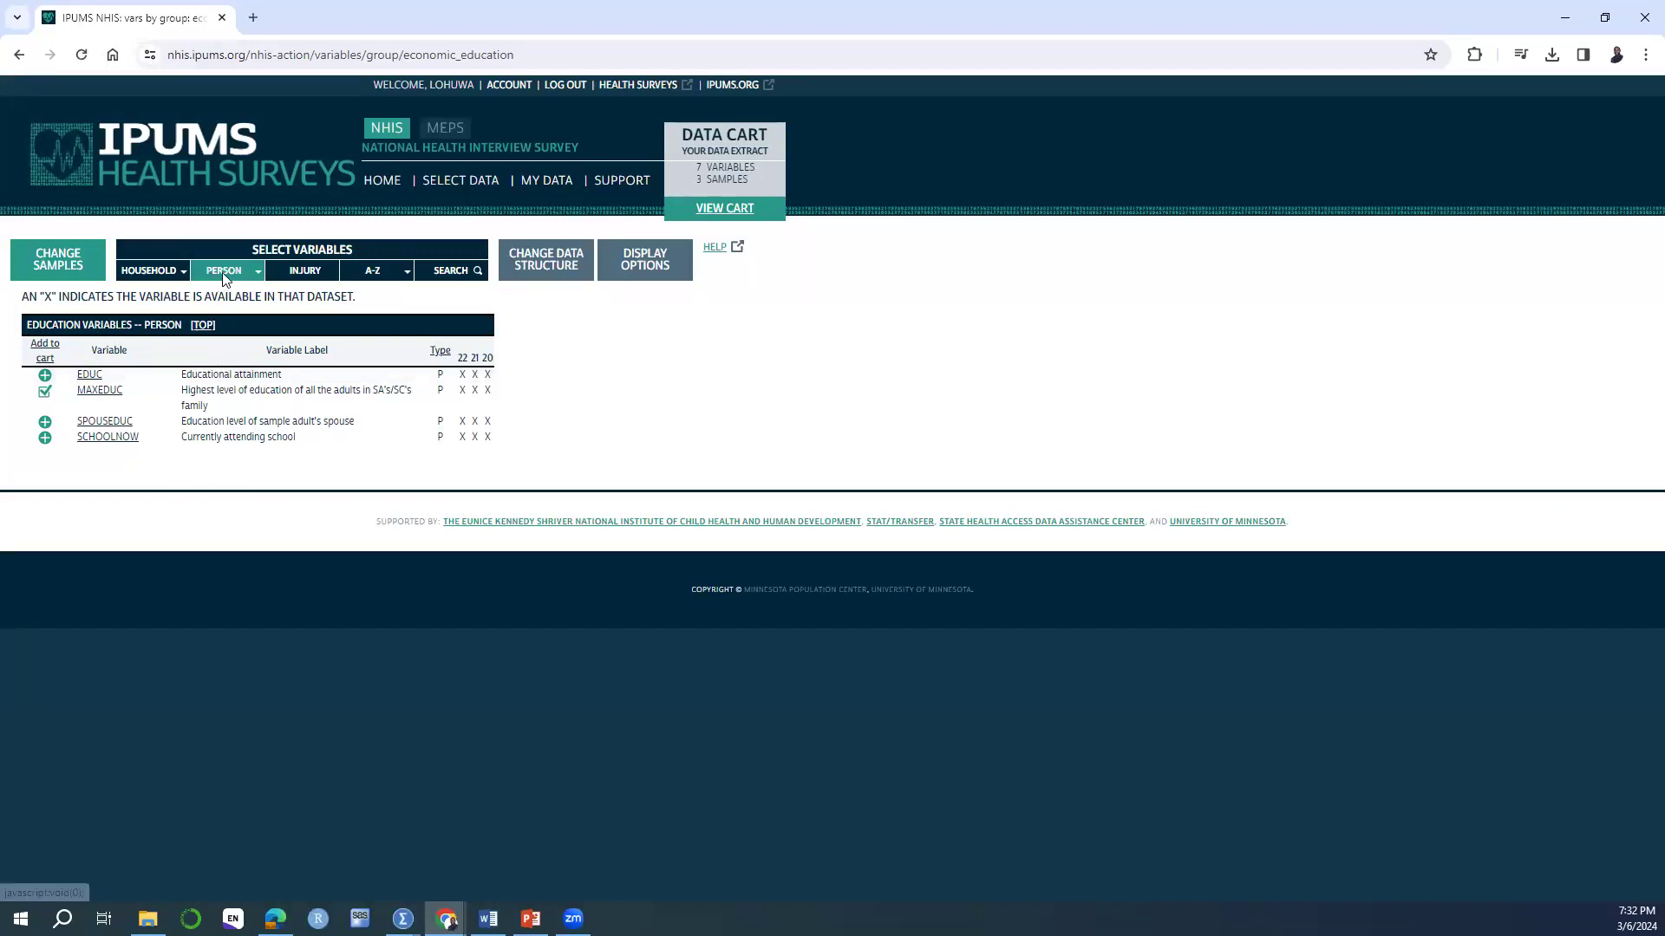
Review the codes of SMOKESTATUS2 in the Health Behaviors Smoking group and add this variable to the data cart.
mouse_move(248, 270)
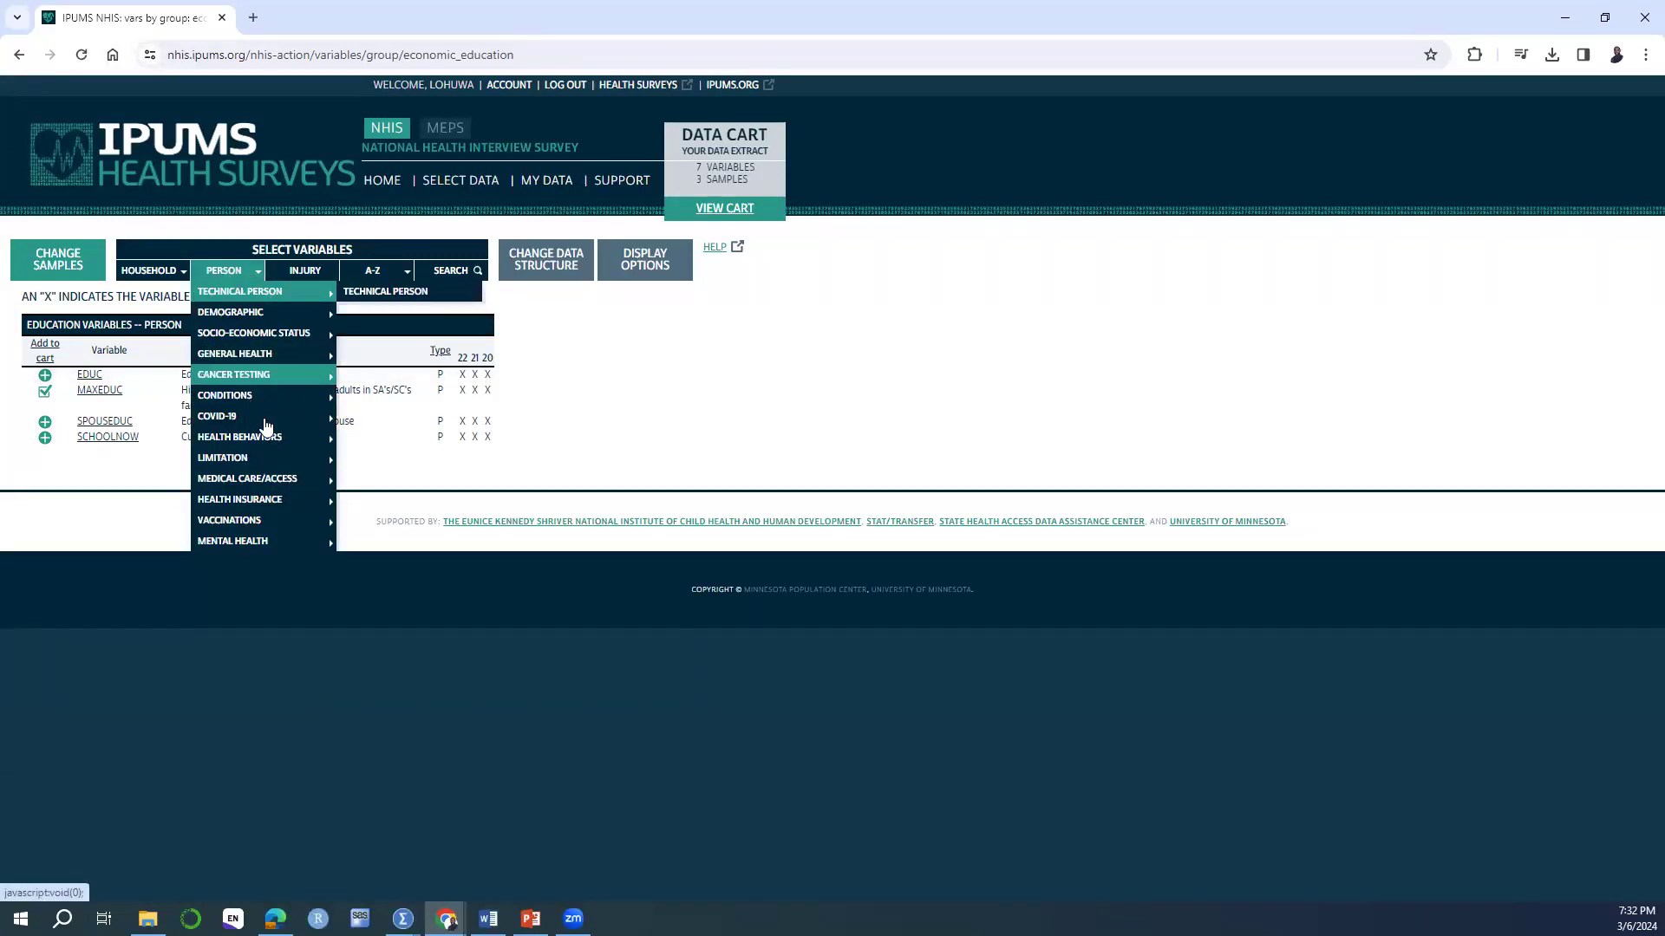
mouse_move(279, 445)
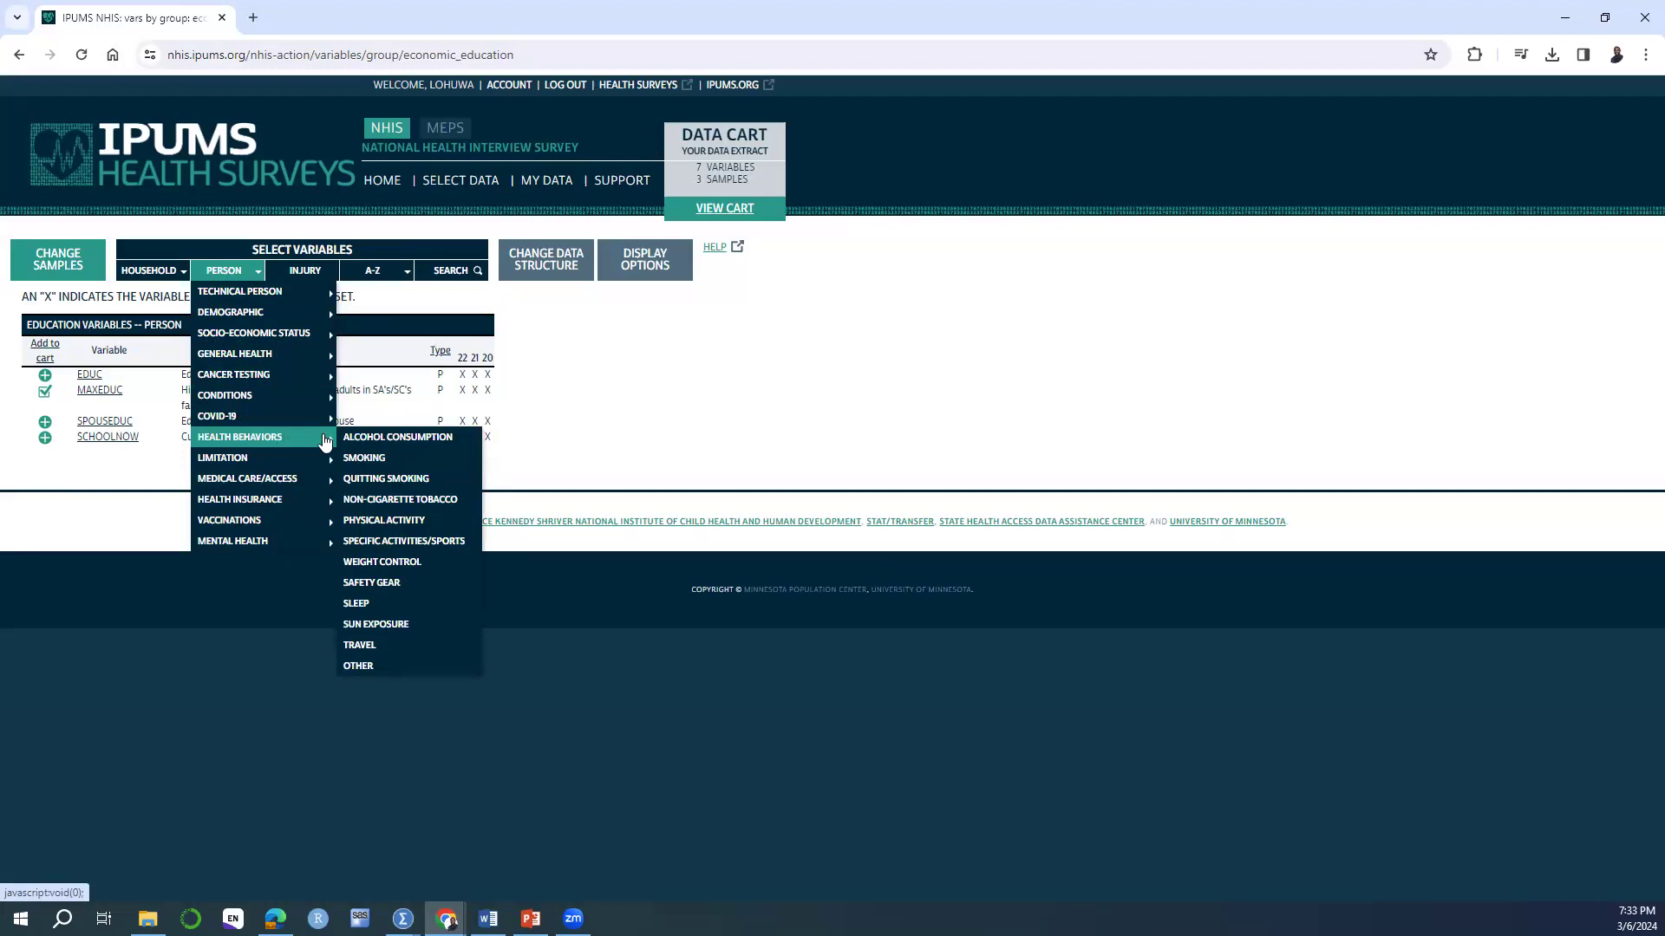
left_click(411, 462)
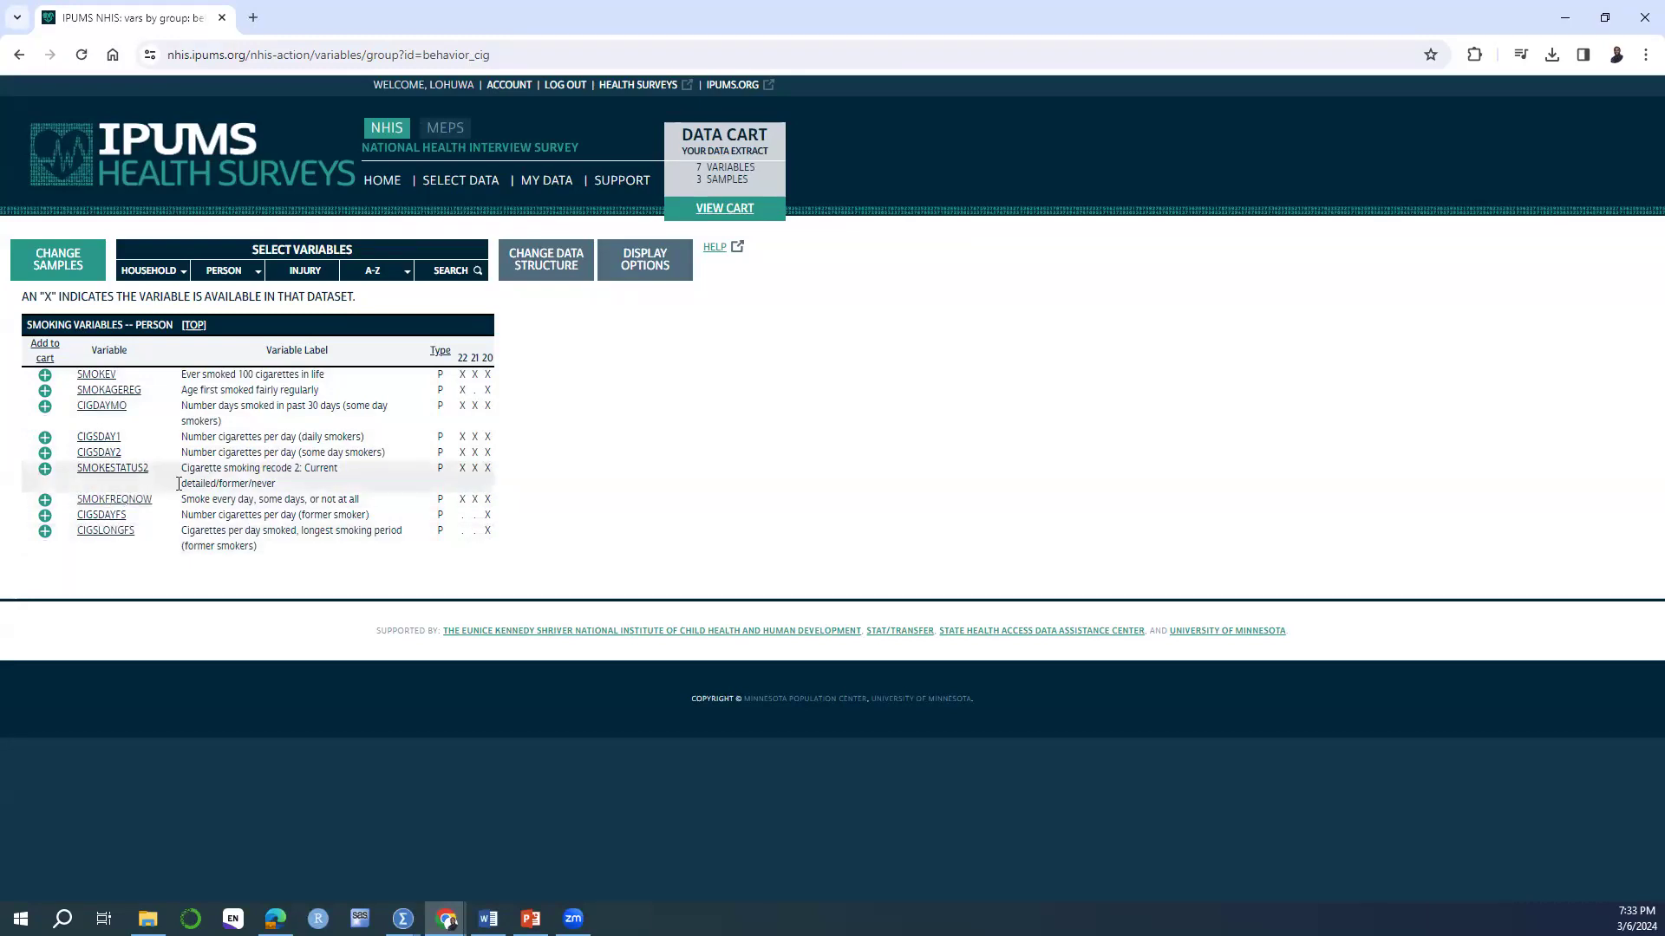
left_click(111, 473)
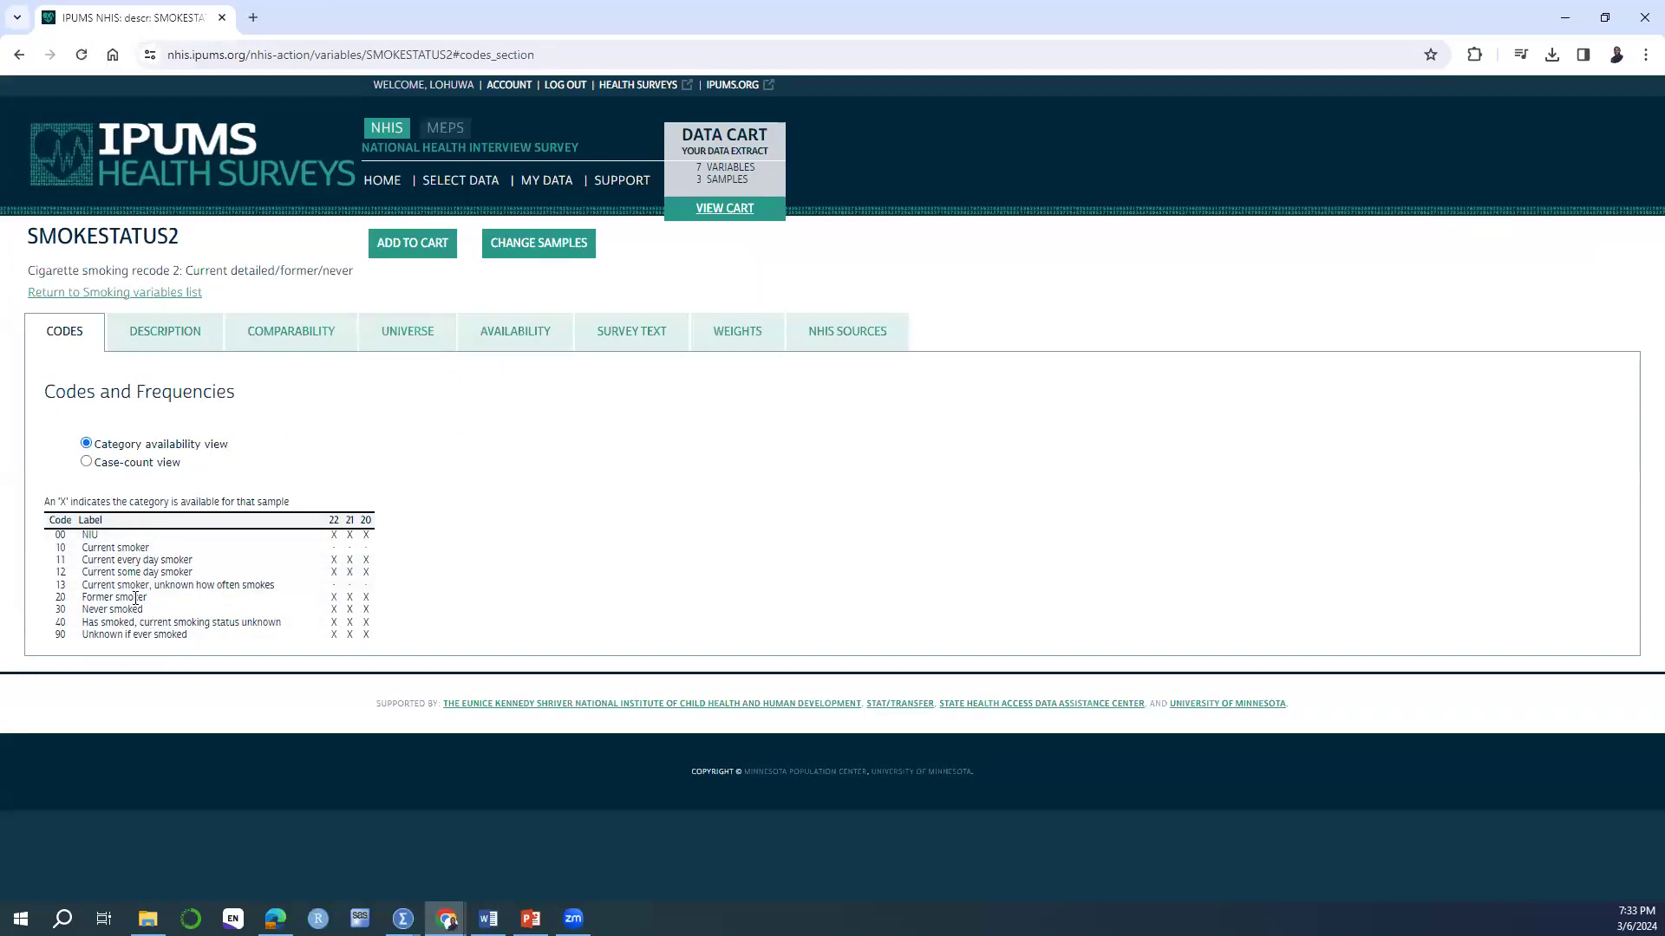
left_click(75, 295)
left_click(44, 469)
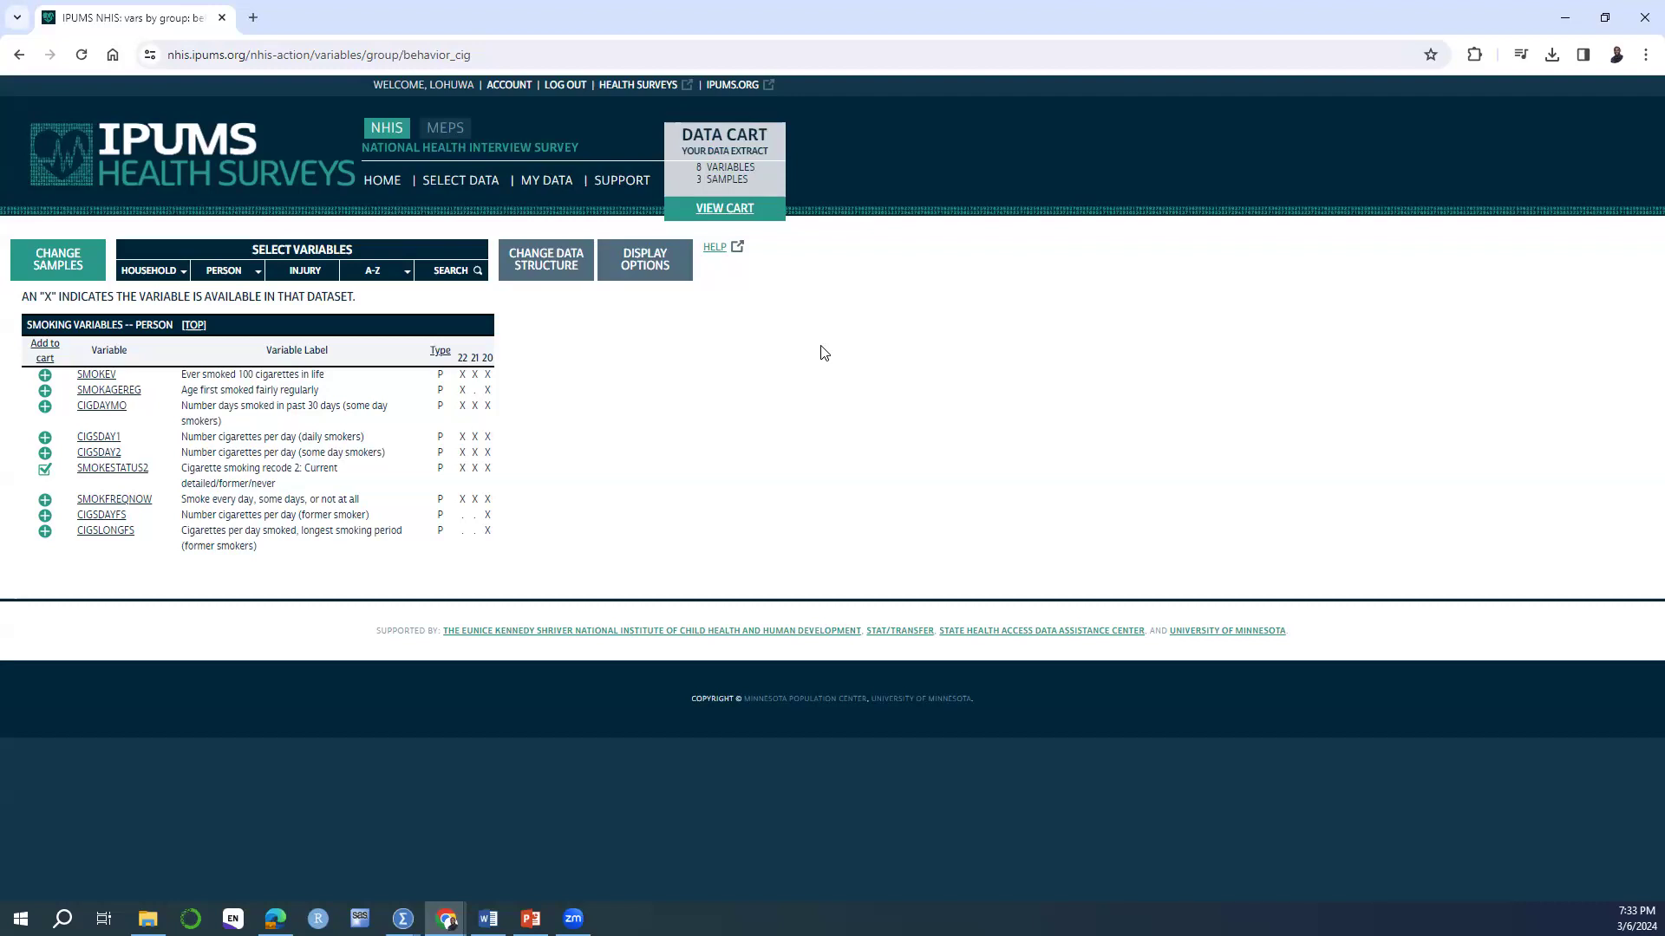
Look over the variables in the data cart and create the data extract request from it.
left_click(728, 211)
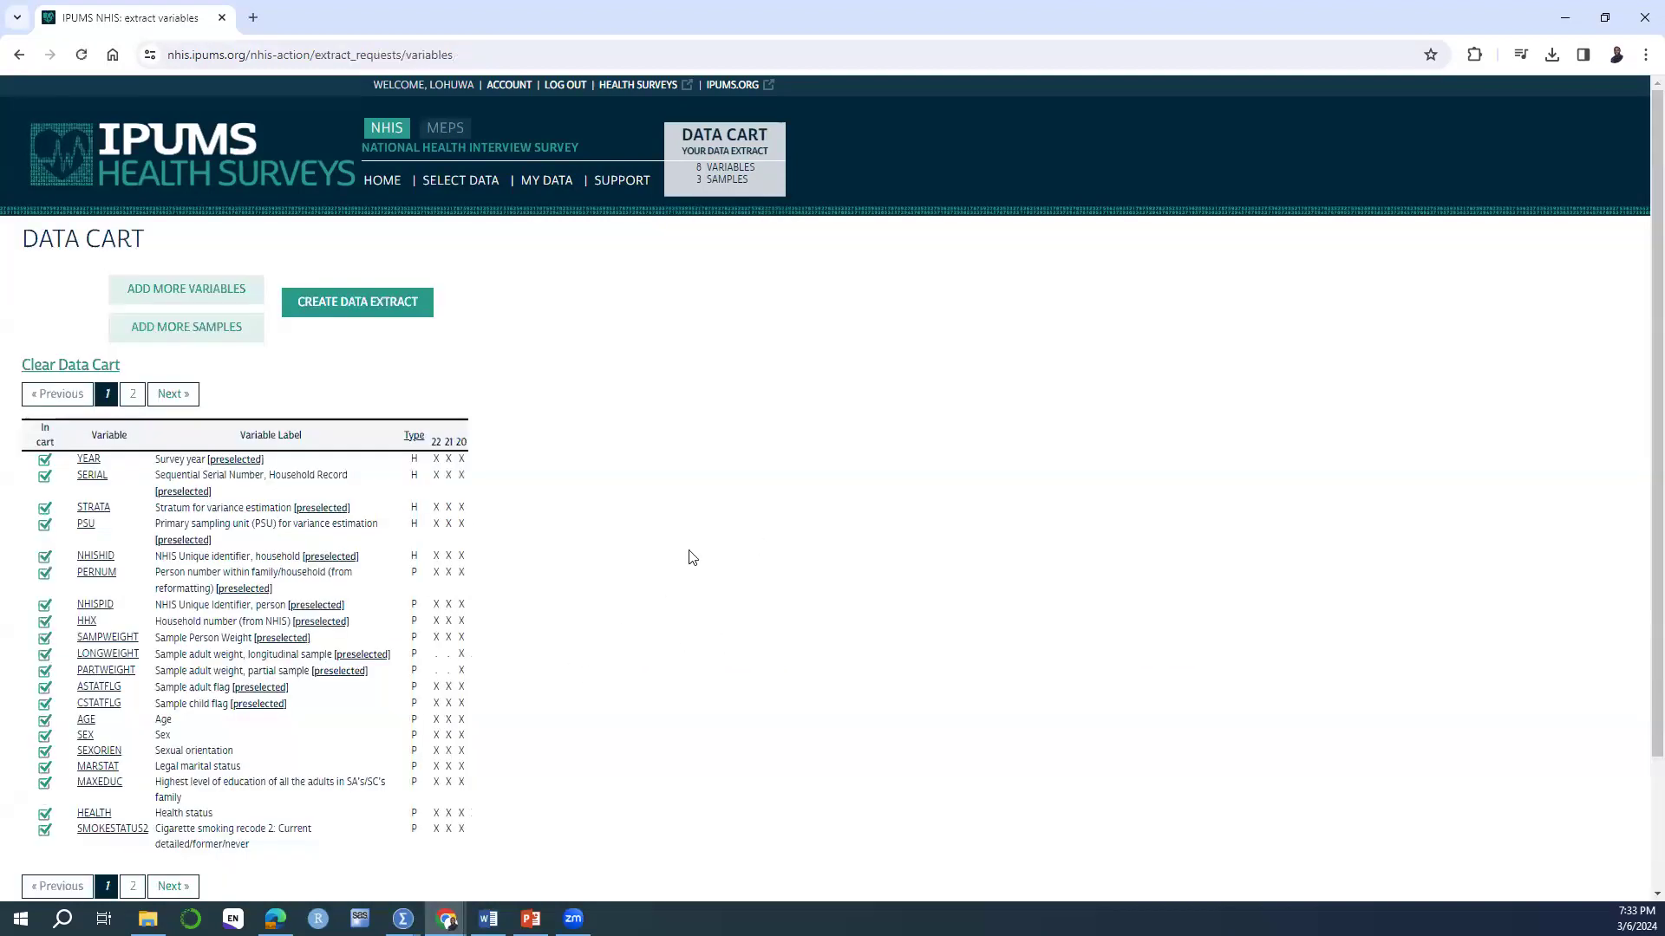
scroll(807, 479, "down", 2)
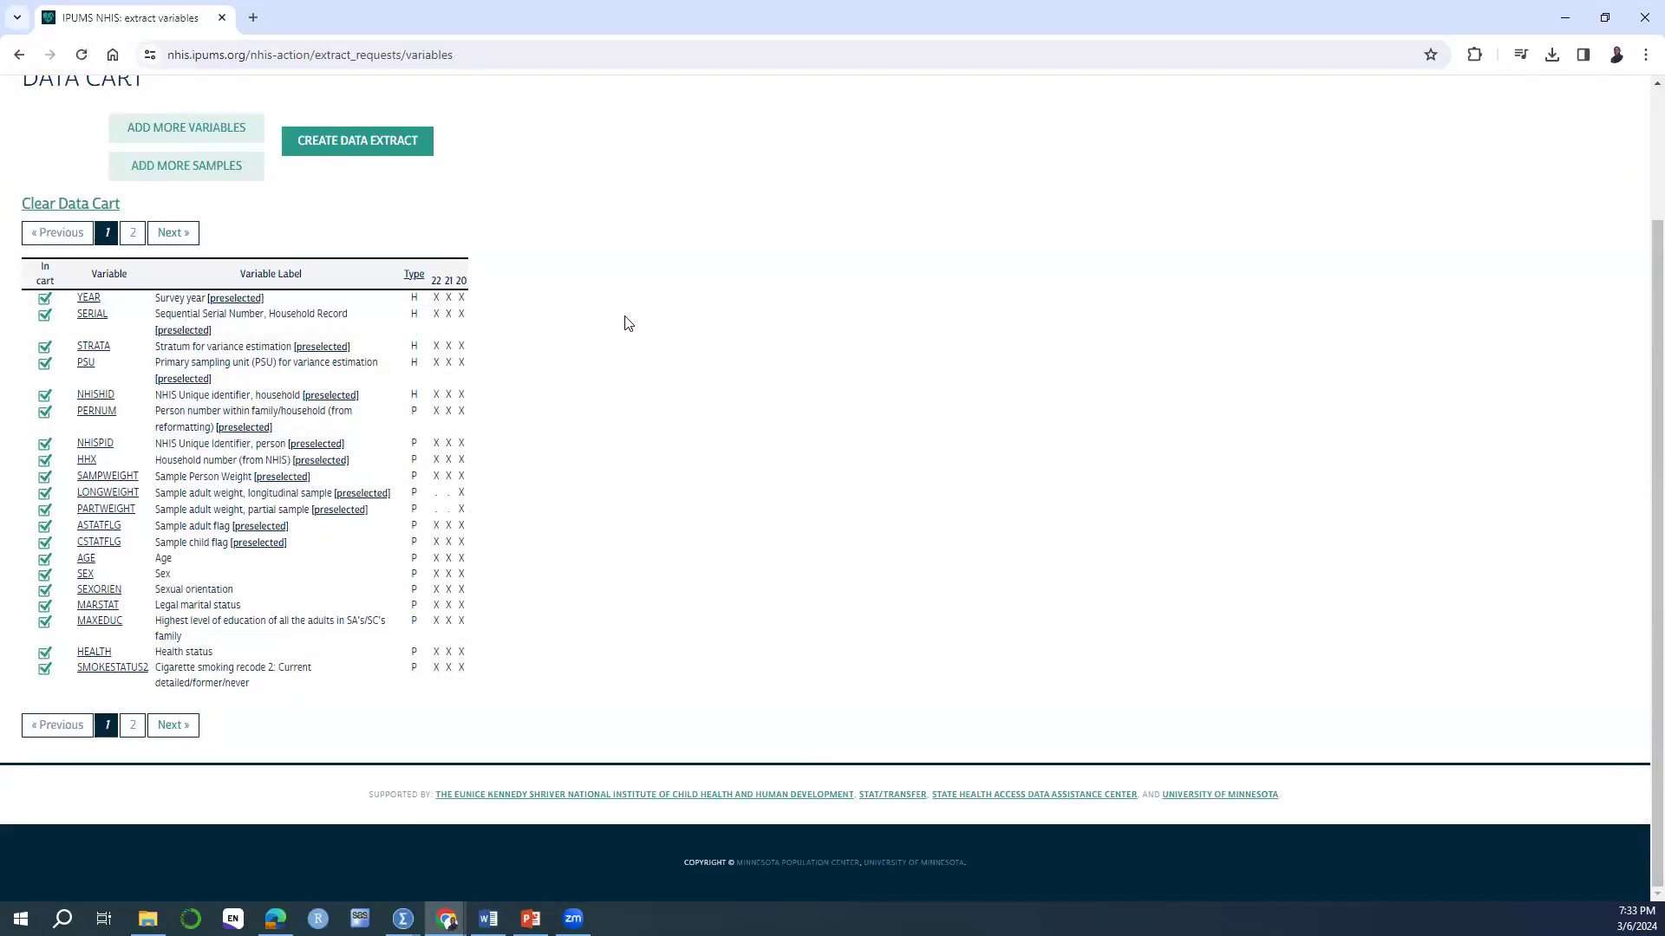
scroll(408, 458, "up", 2)
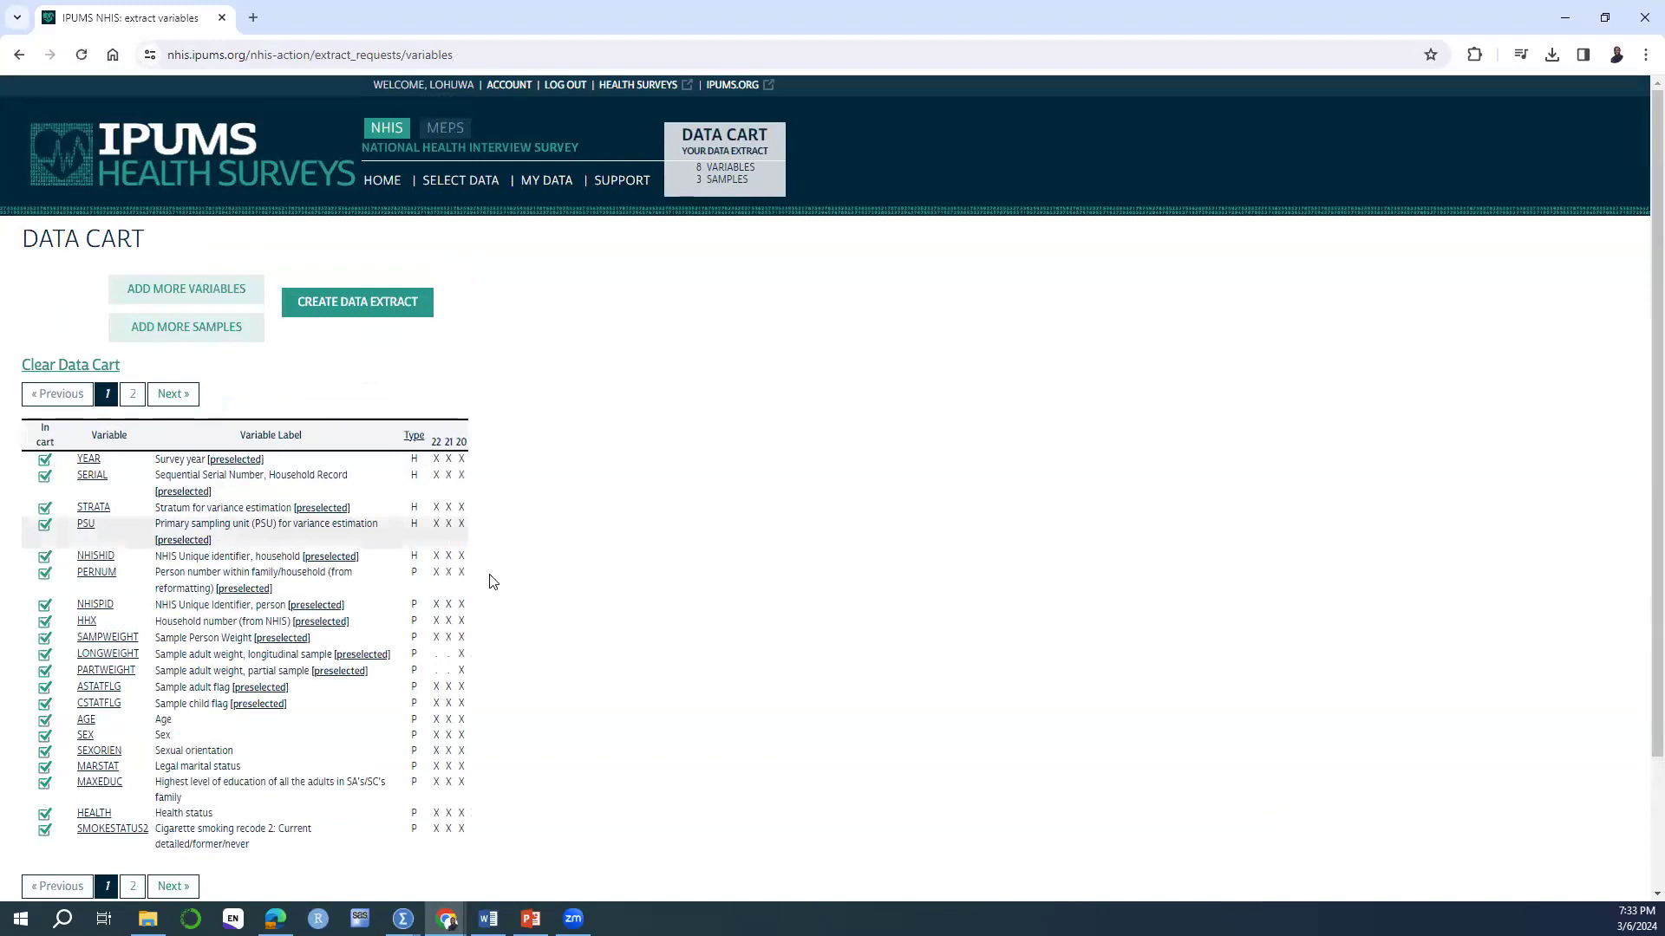
left_click(345, 304)
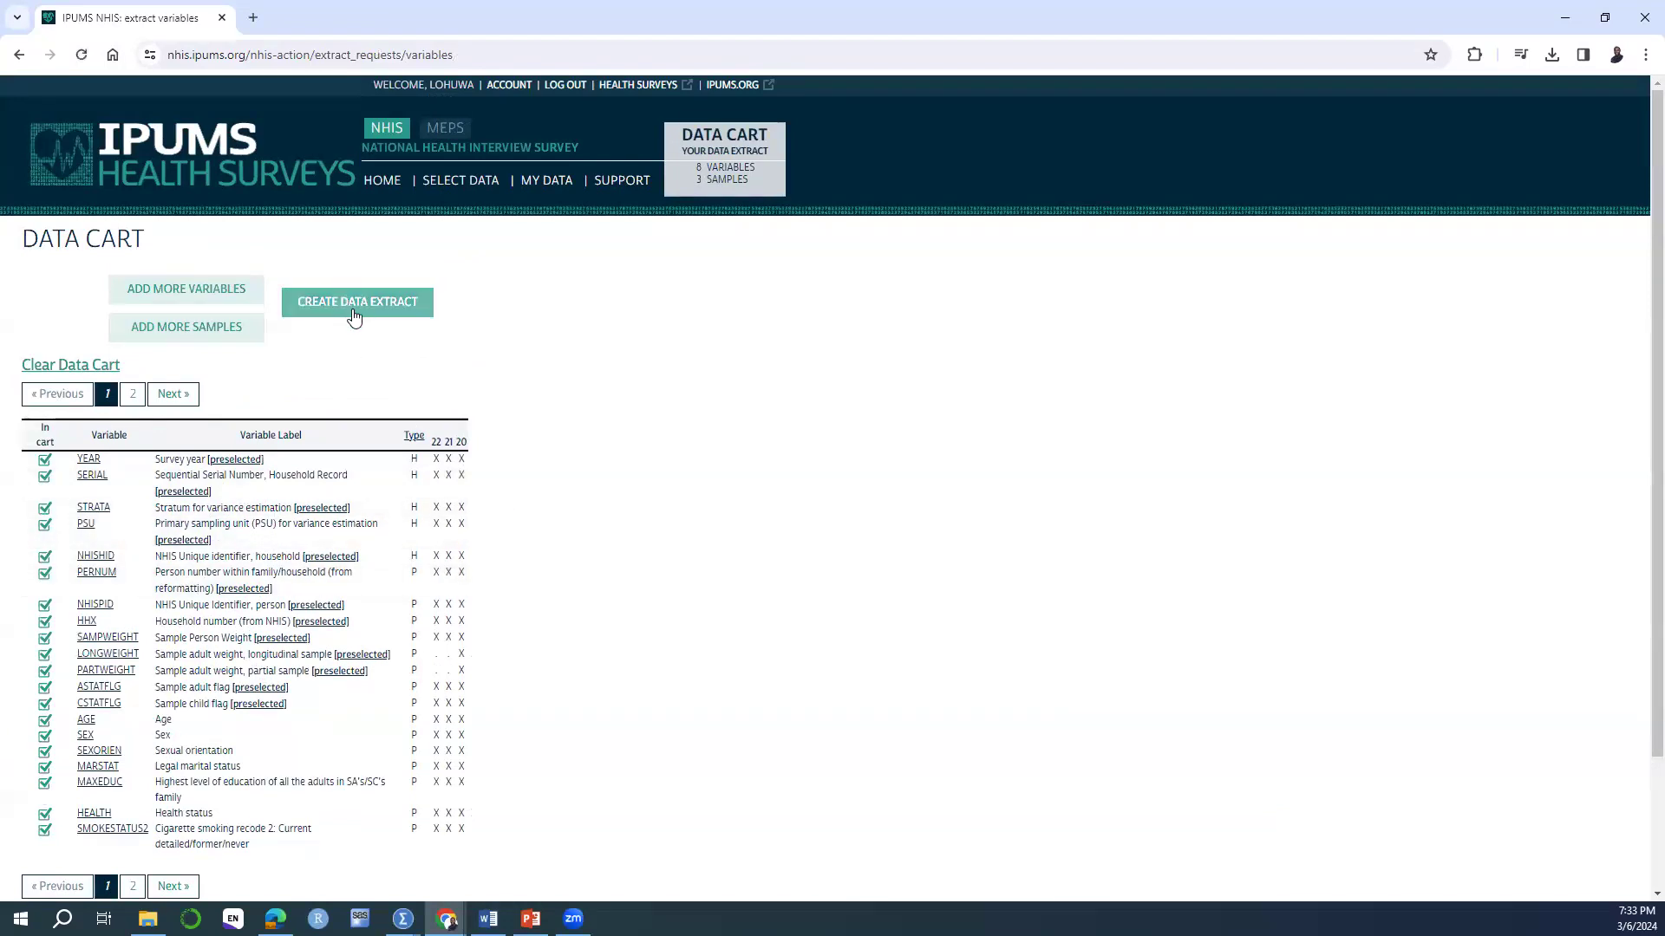
left_click(361, 312)
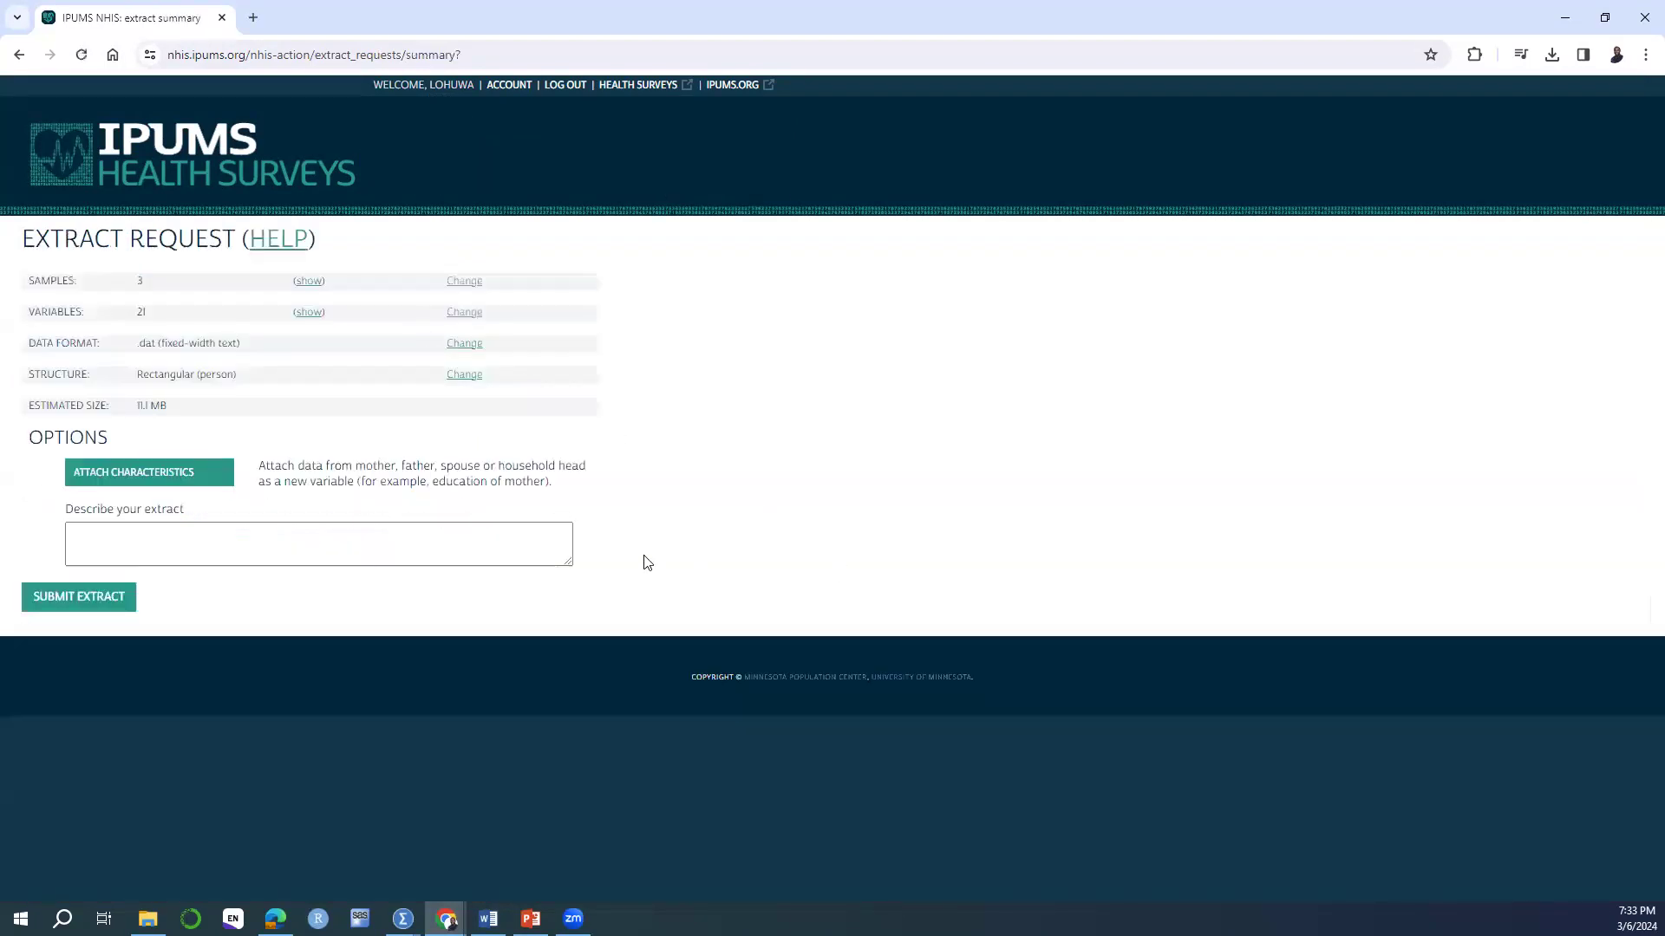
Describe the extract as Nhis2020_2022 and submit the request.
left_click(359, 541)
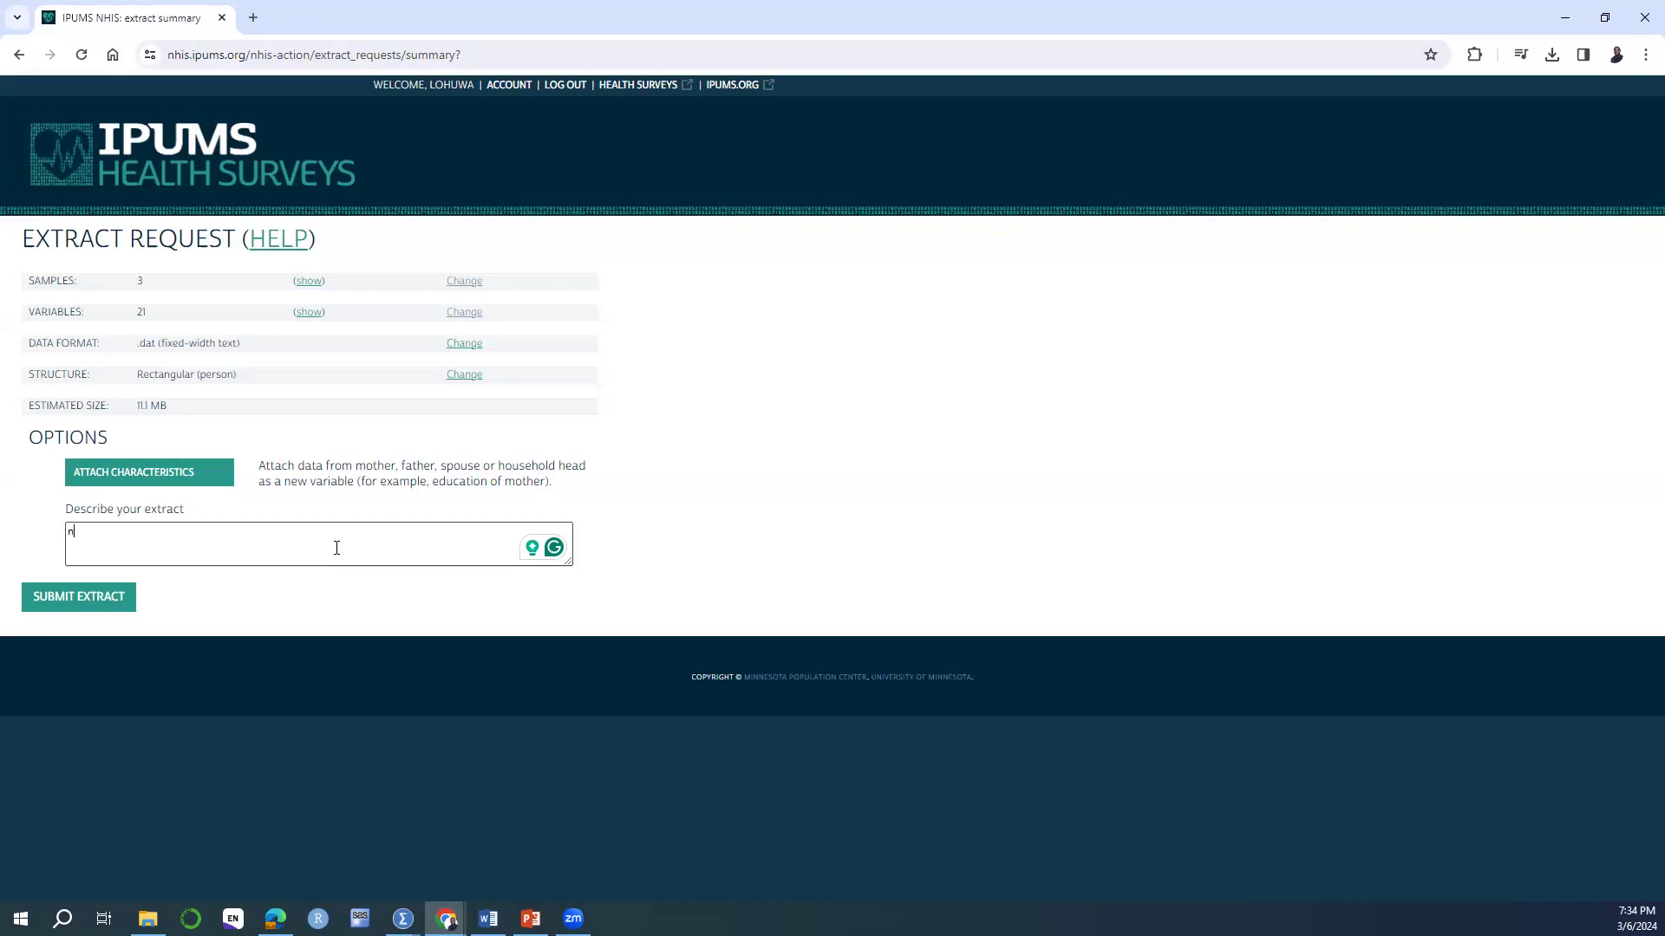
type("Nhis2020_2022")
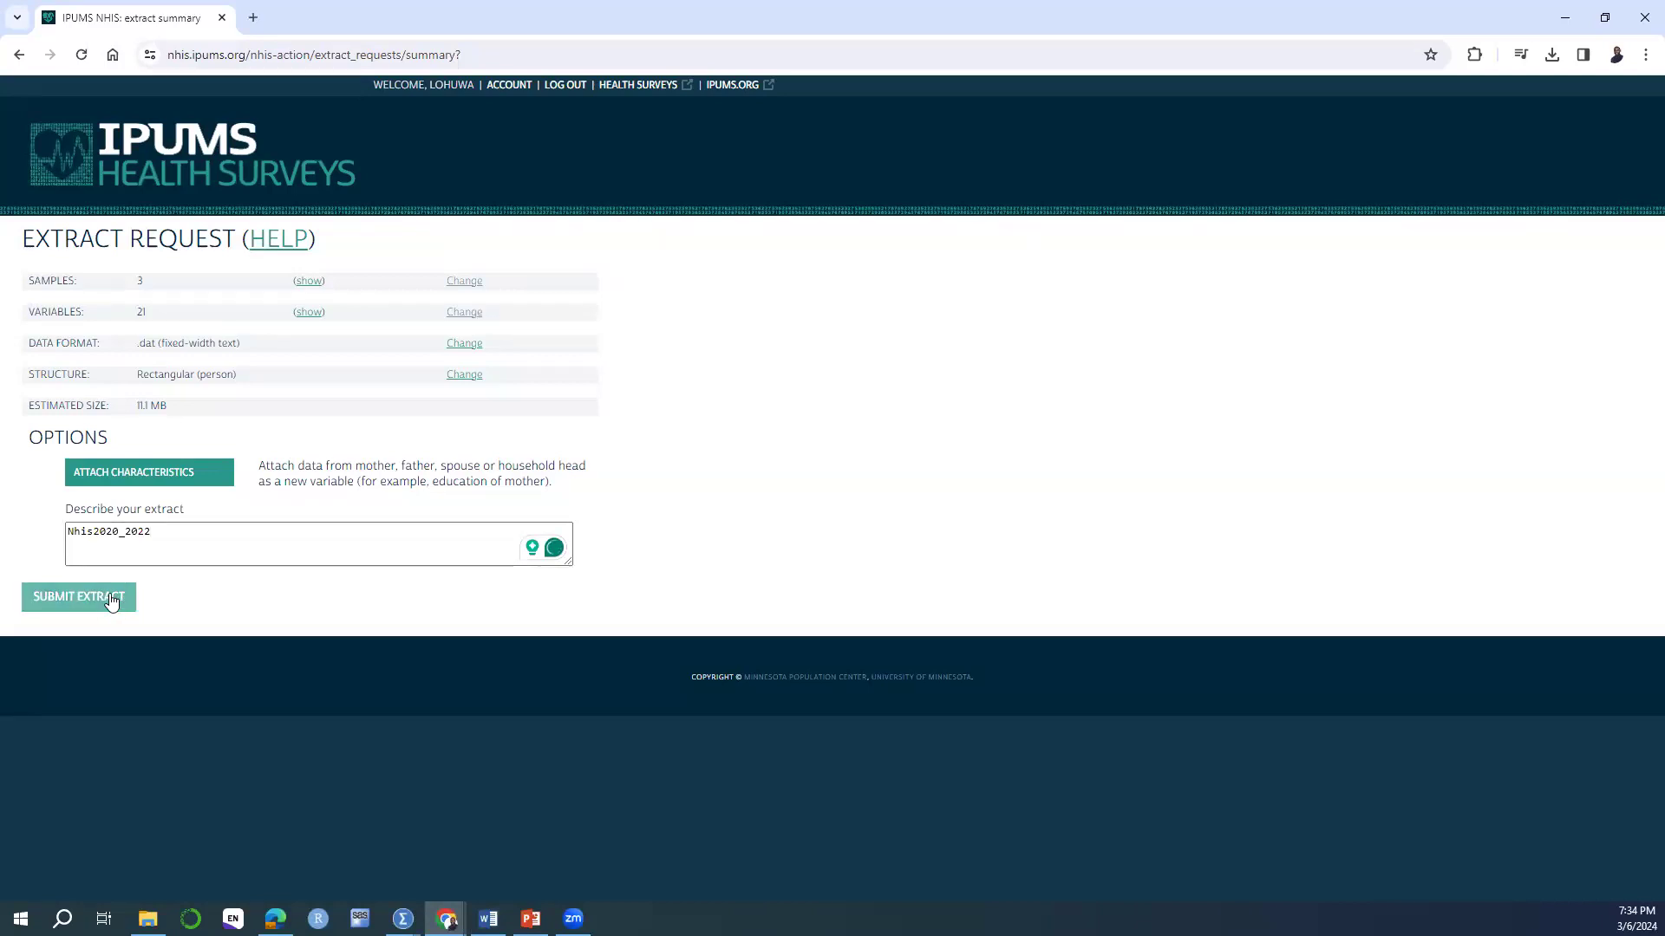
left_click(111, 600)
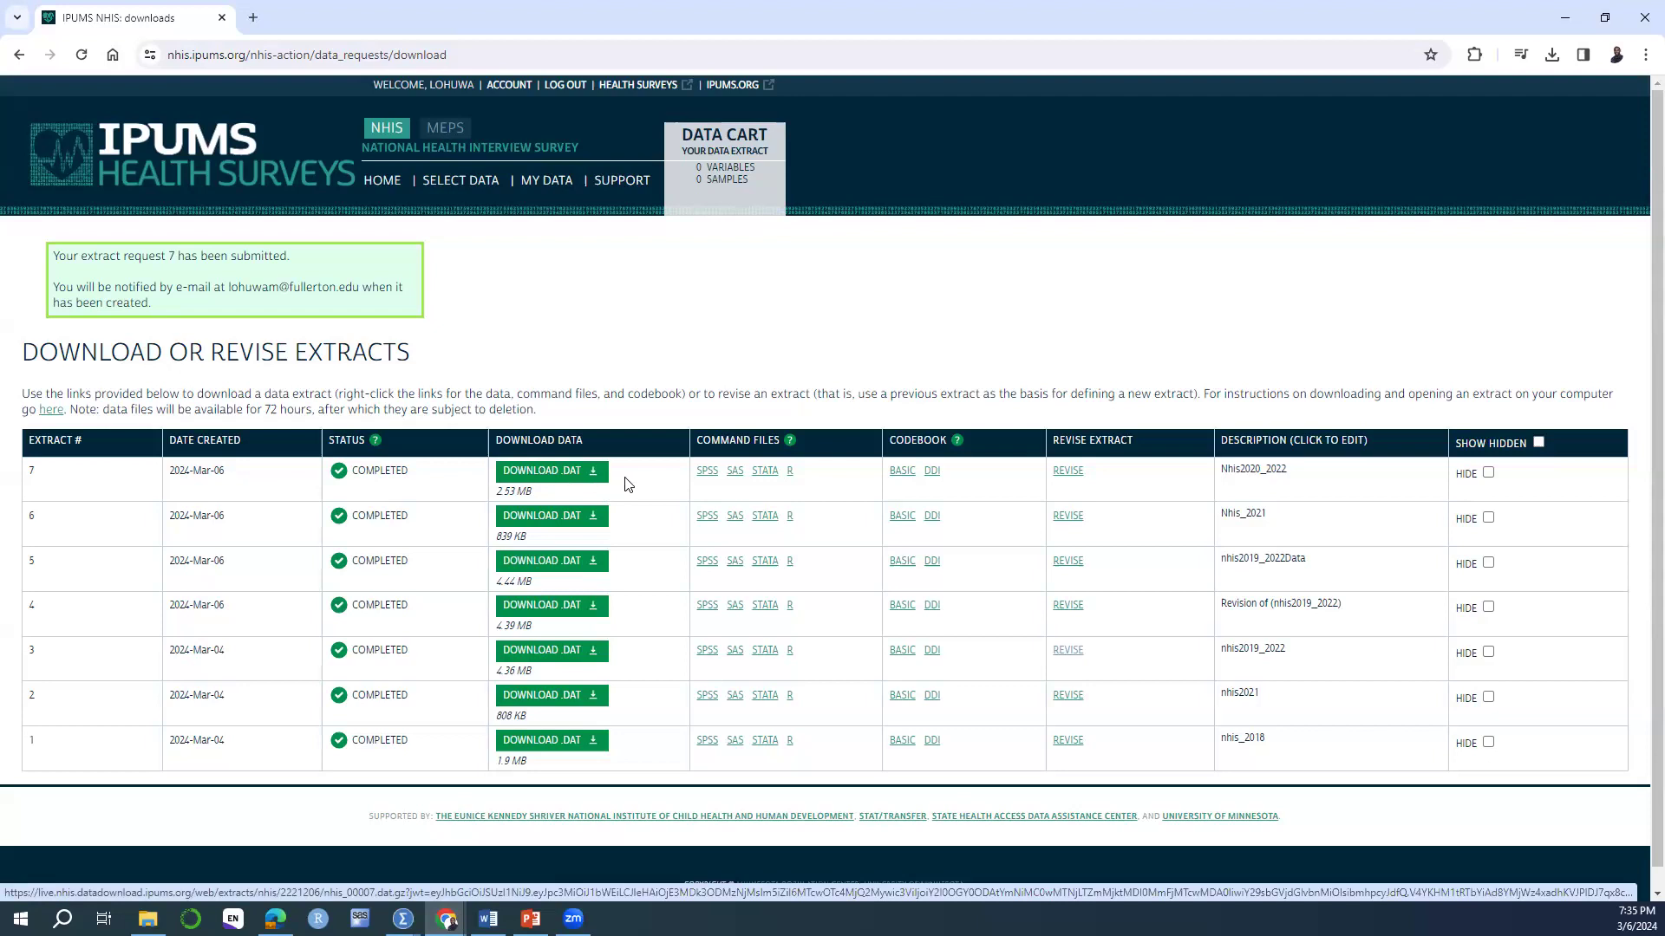
Start saving extract 7's .dat file and create a Desktop folder named Nhis2020_2022 for it.
right_click(579, 472)
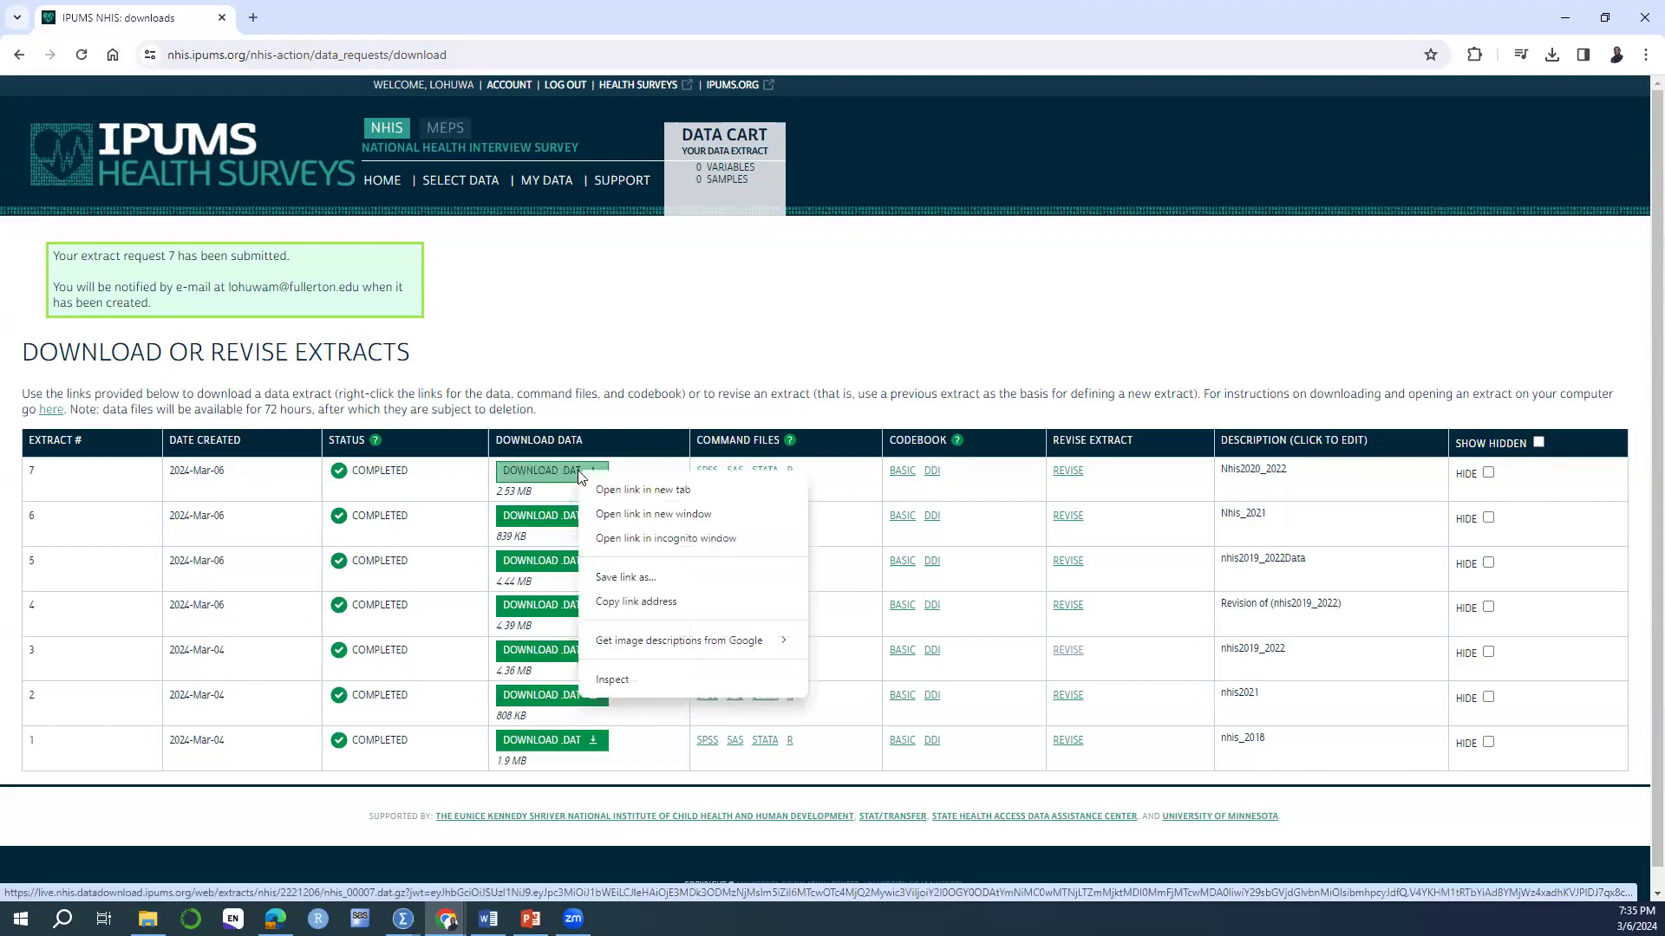
left_click(643, 583)
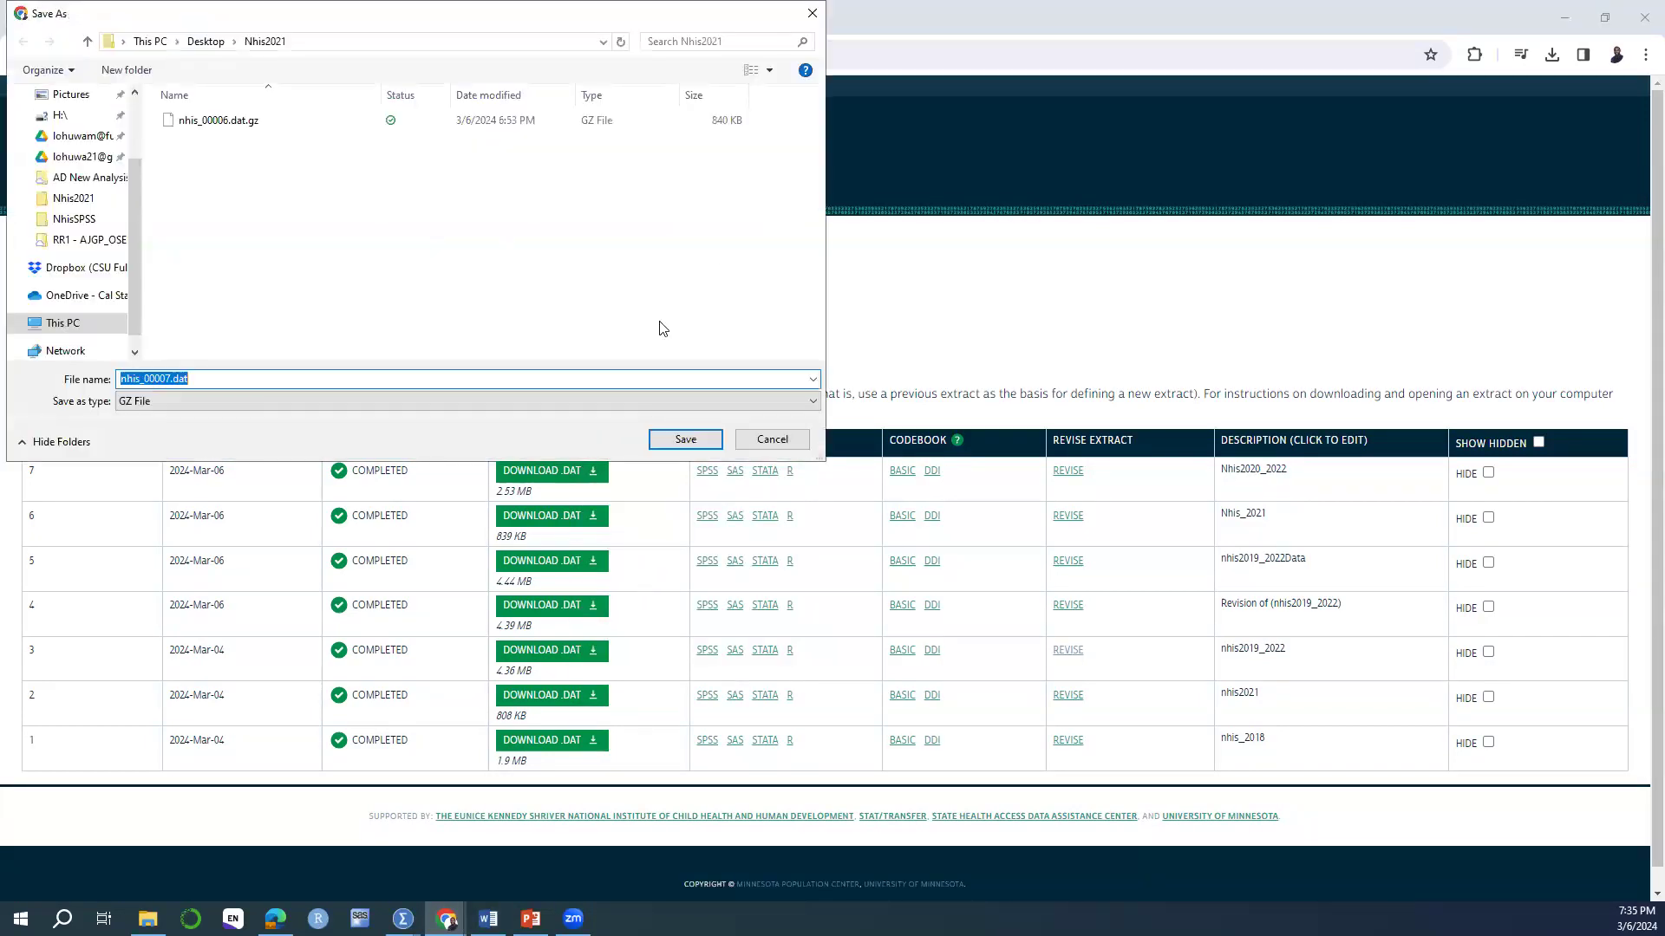
left_click(206, 41)
scroll(434, 338, "down", 2)
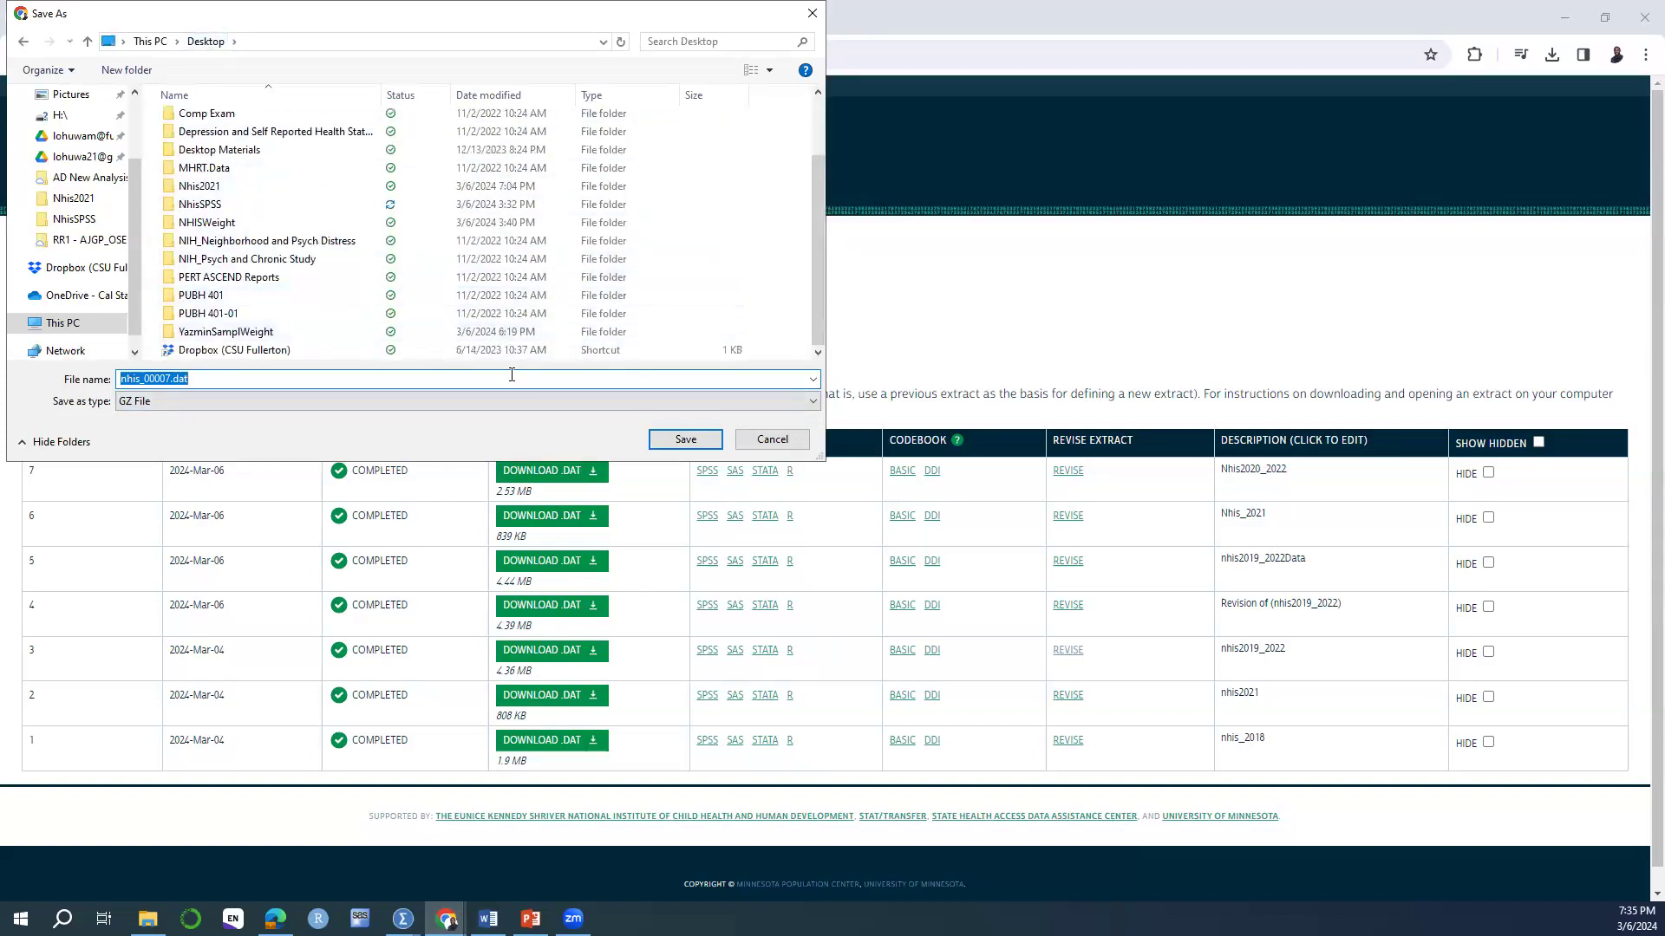
right_click(726, 205)
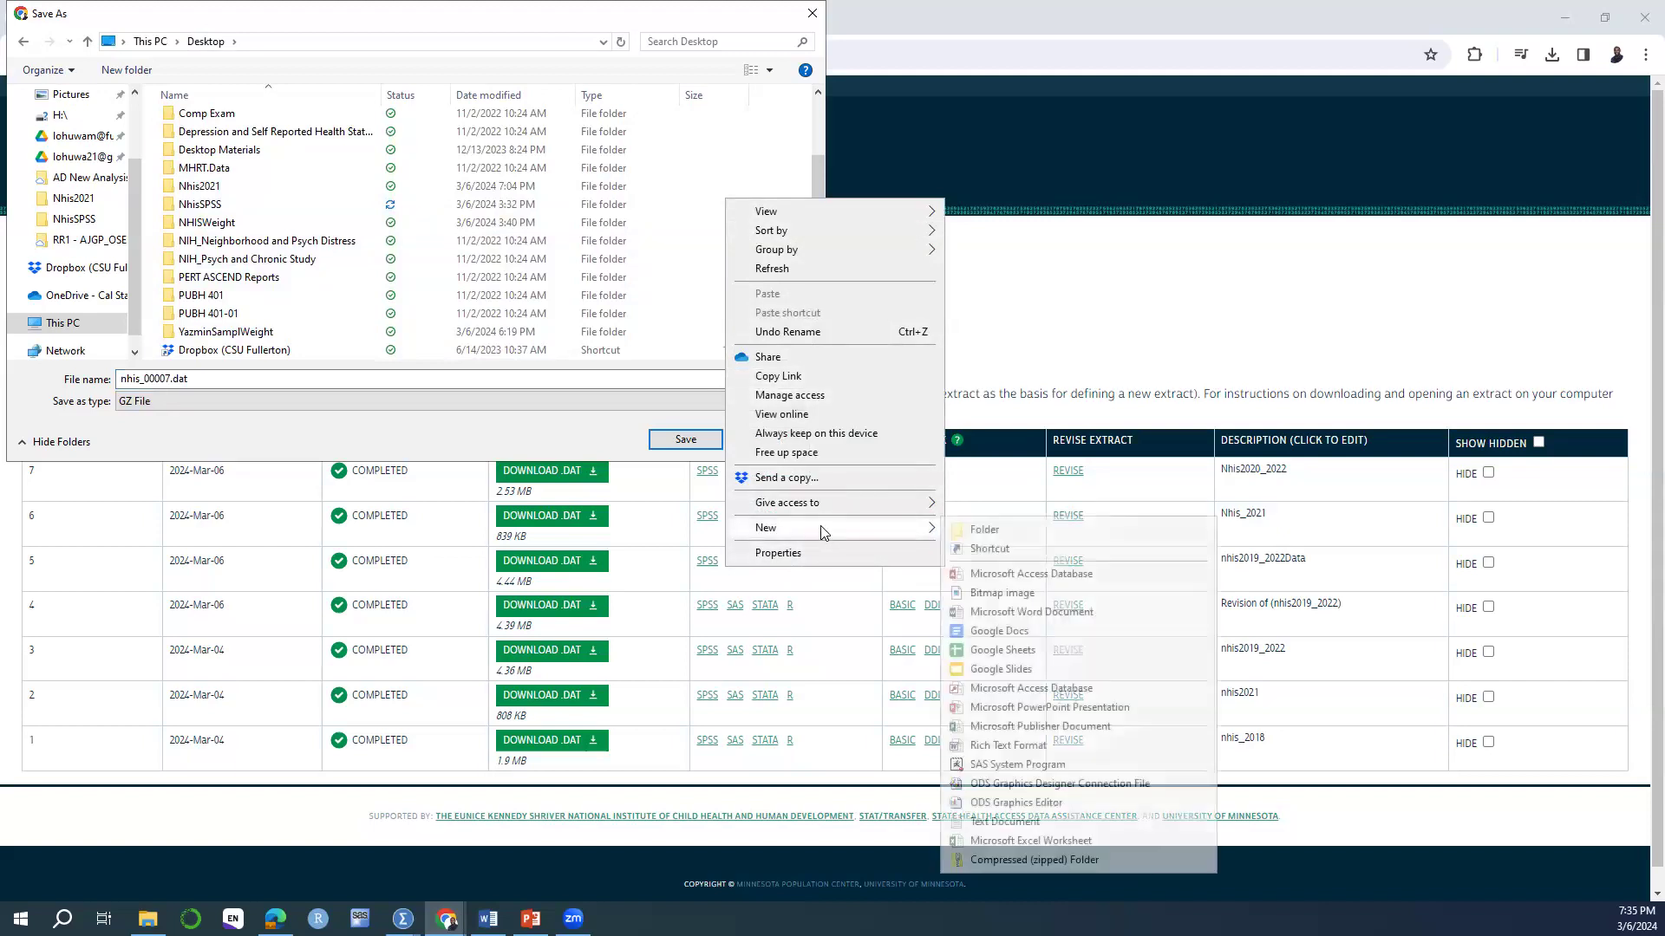
left_click(984, 528)
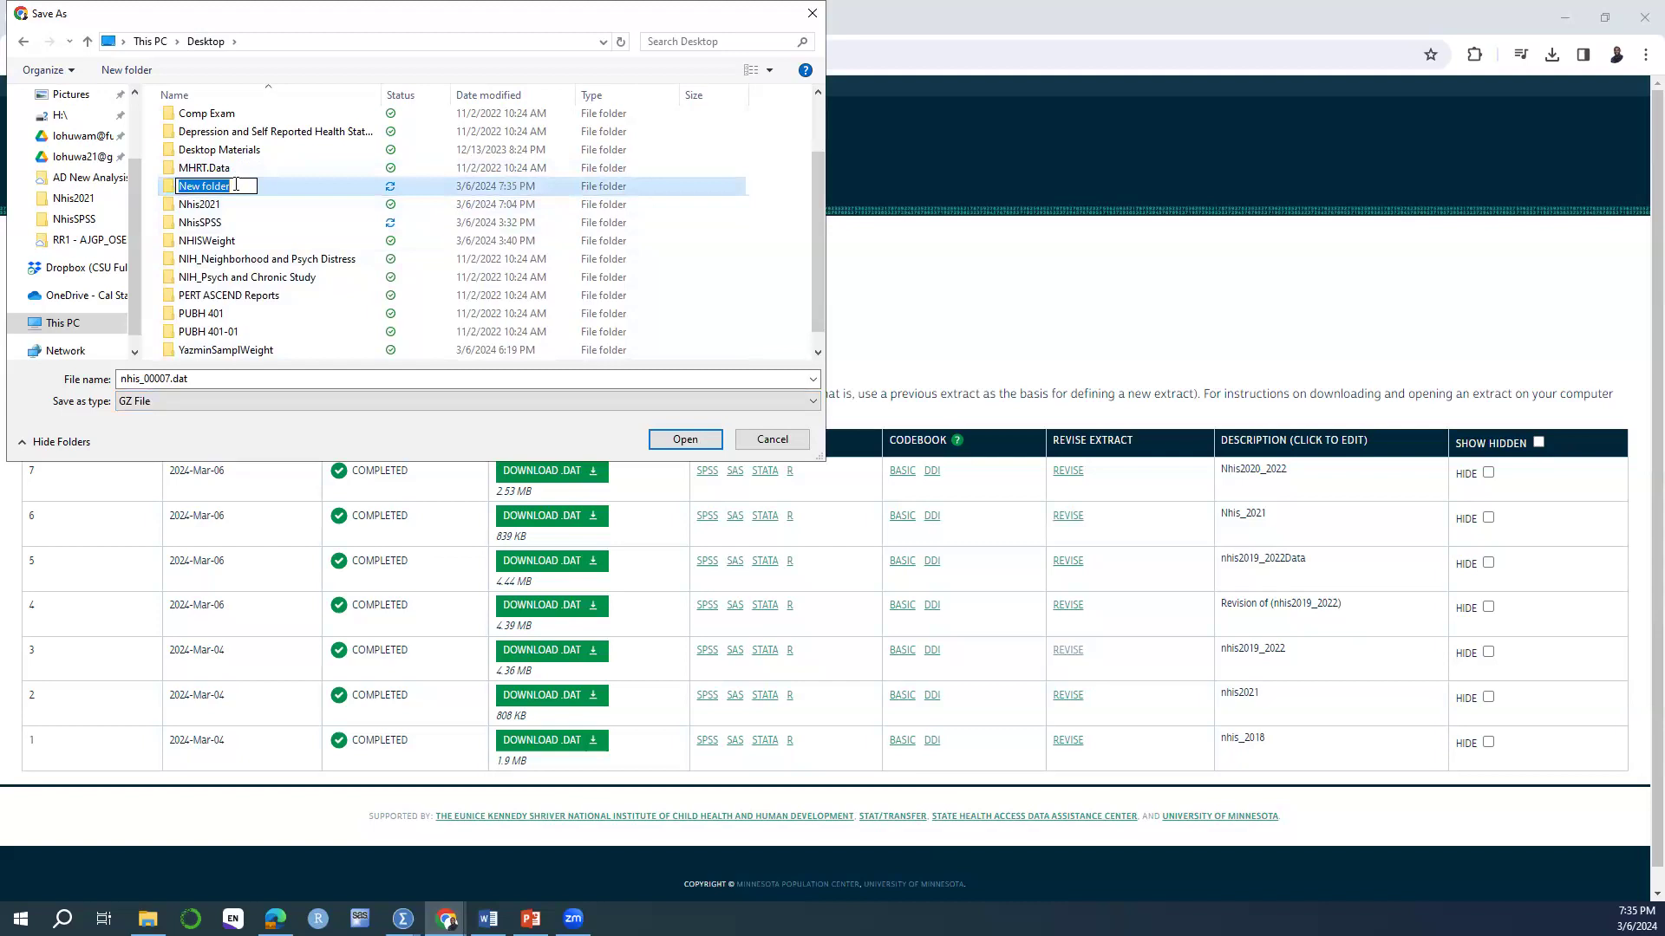
type("Nhis")
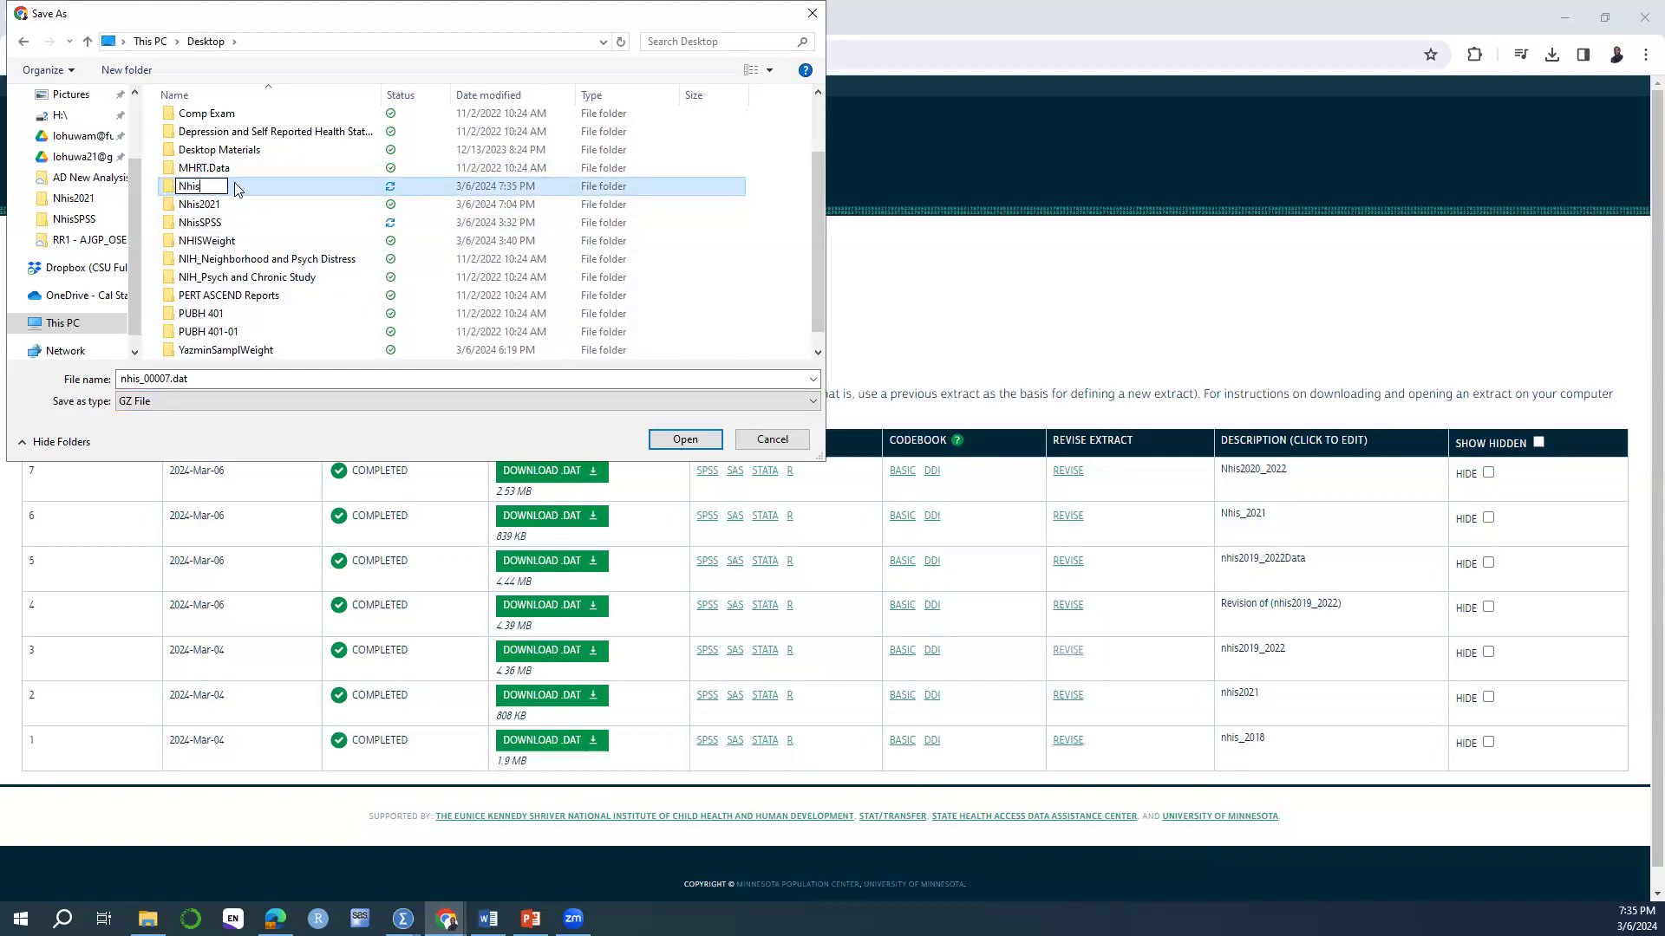
type("2020_2022")
key("Return")
Save the data file as nhis_00007.dat in the Nhis2020_2022 folder.
left_click(270, 186)
double_click(280, 184)
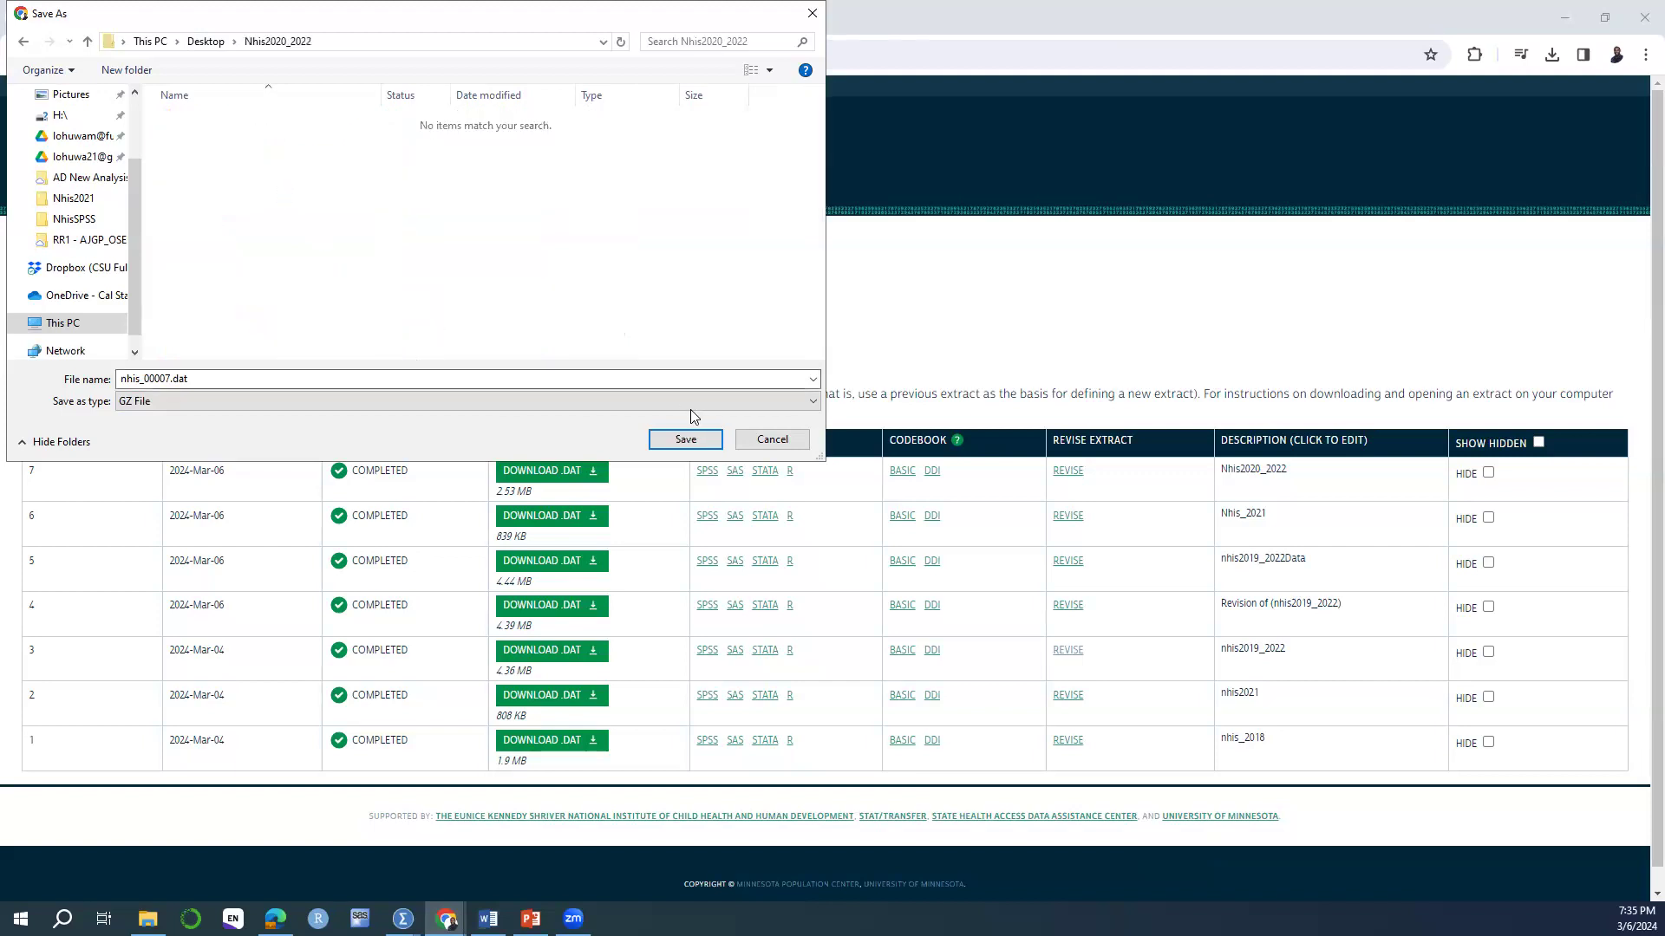
left_click(684, 440)
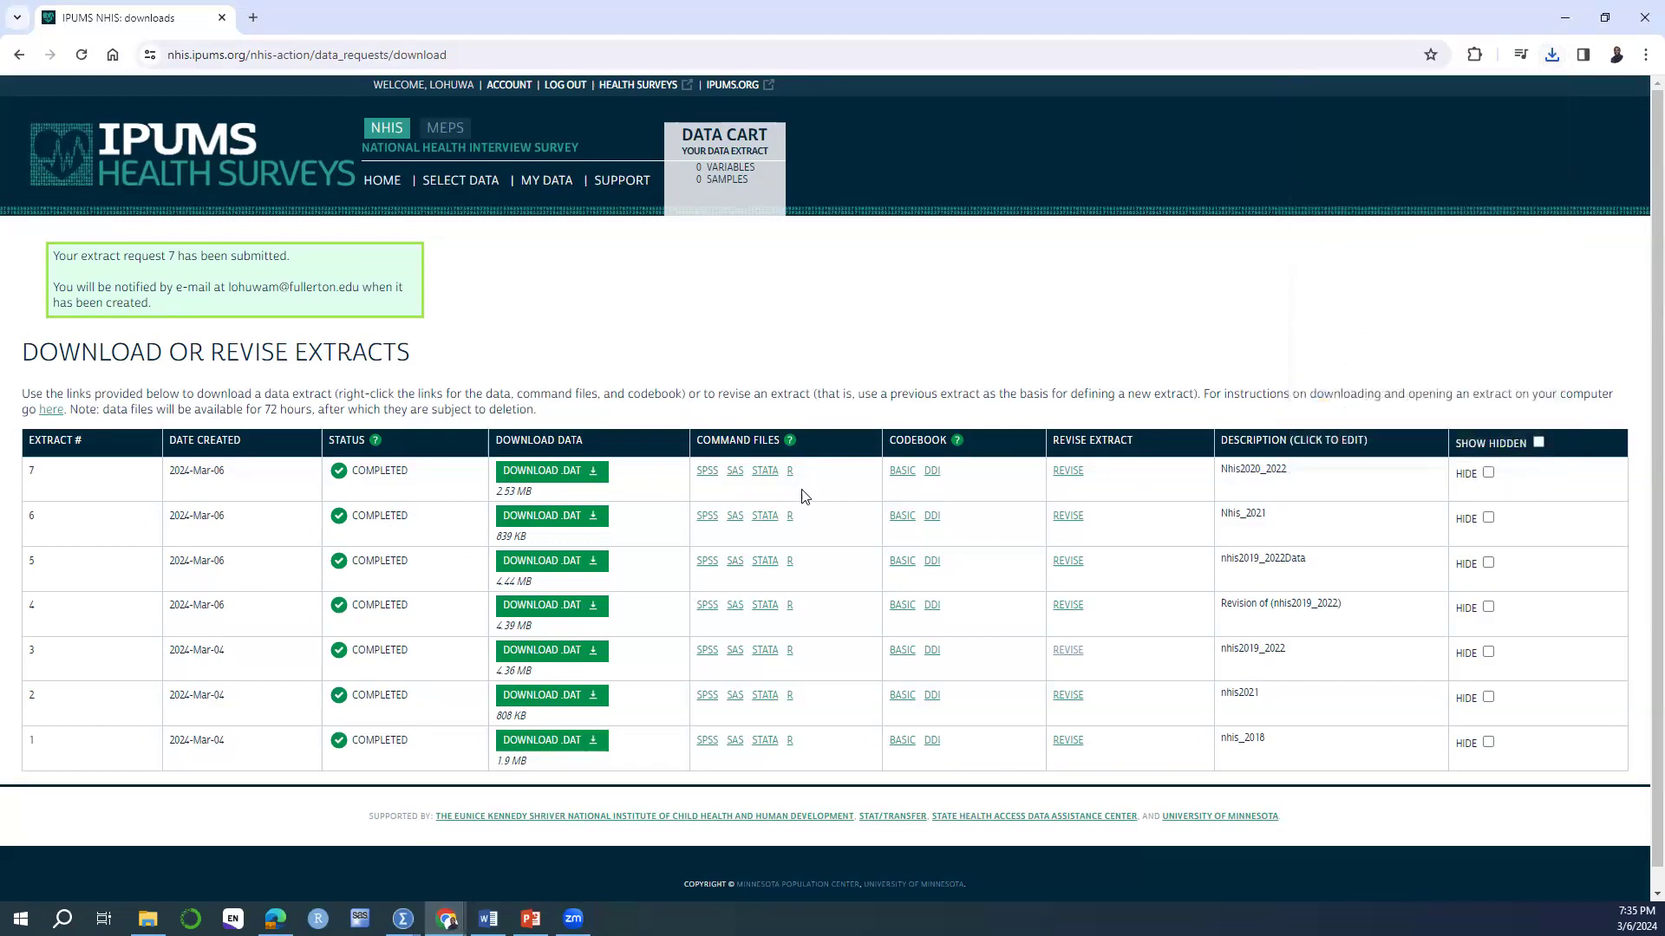
Save extract 7's SPSS command file as nhis_00007 in the Nhis2020_2022 folder.
right_click(708, 477)
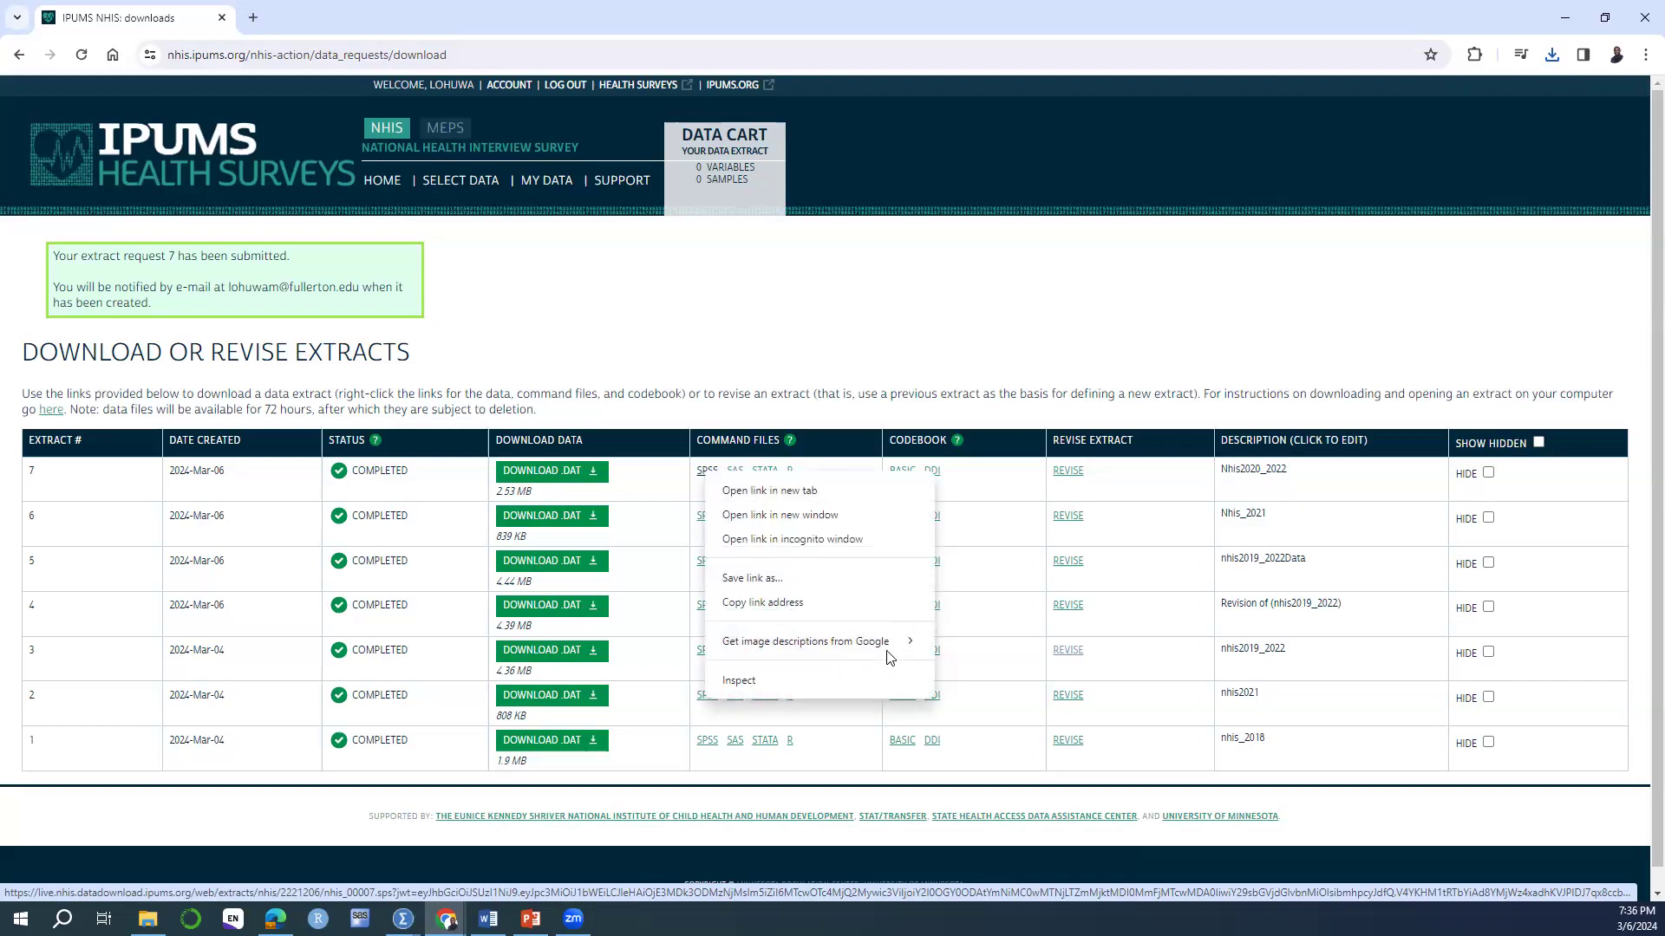
left_click(848, 587)
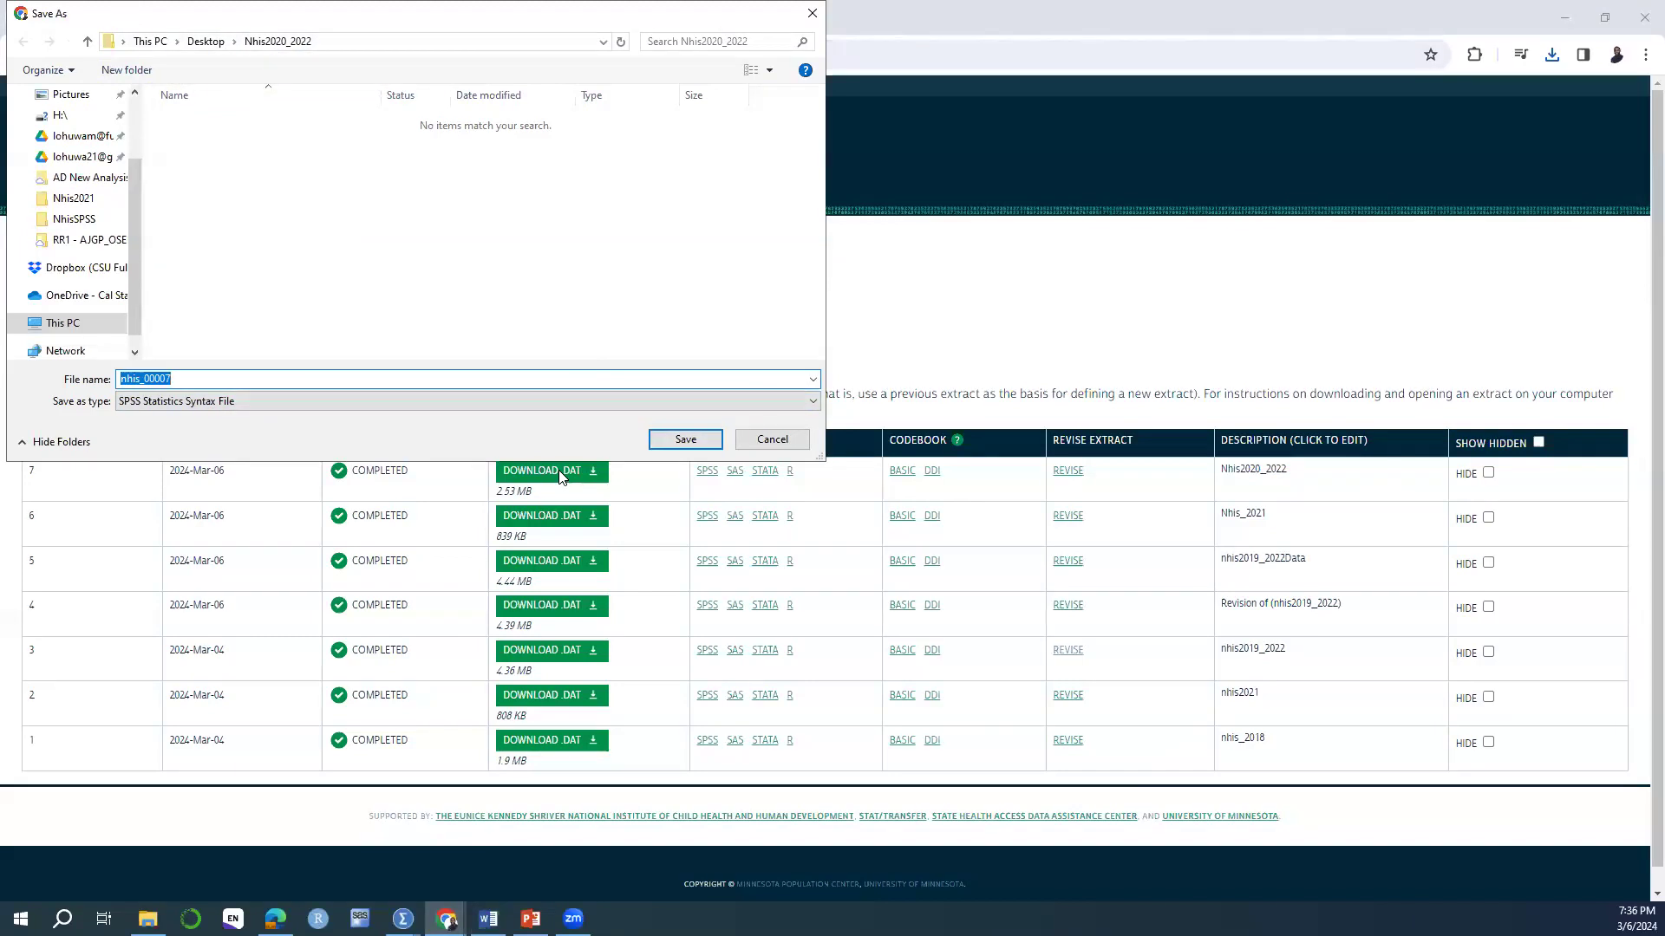
left_click(685, 441)
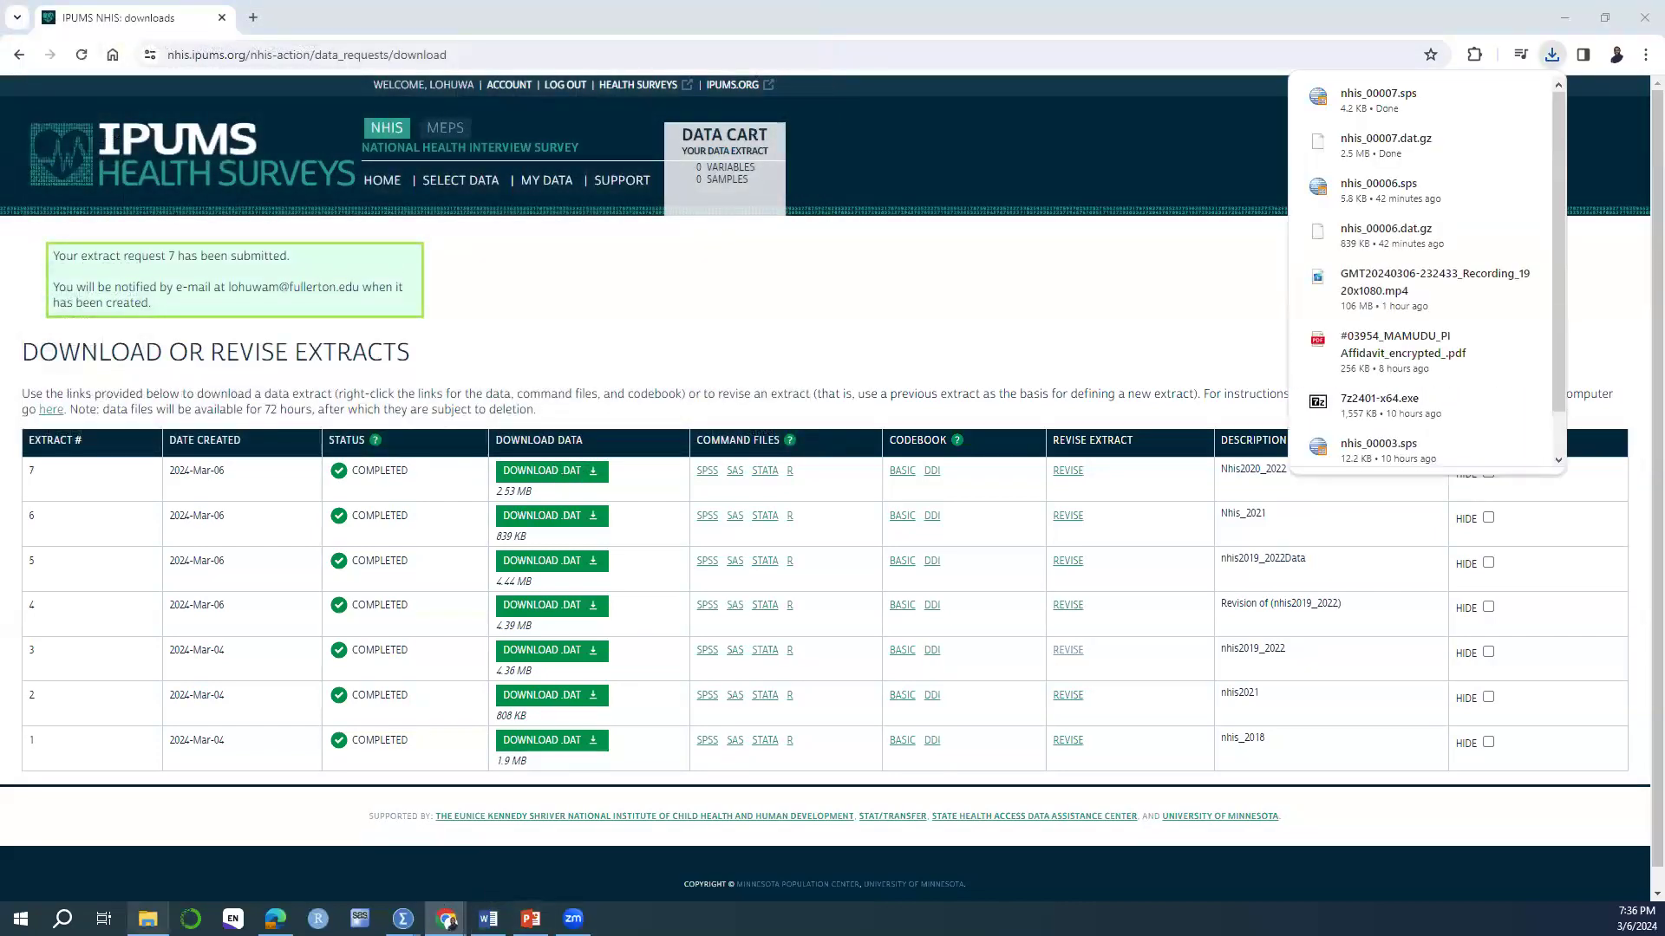
Switch to File Explorer and open the Nhis2020_2022 folder on the Desktop.
left_click(1567, 17)
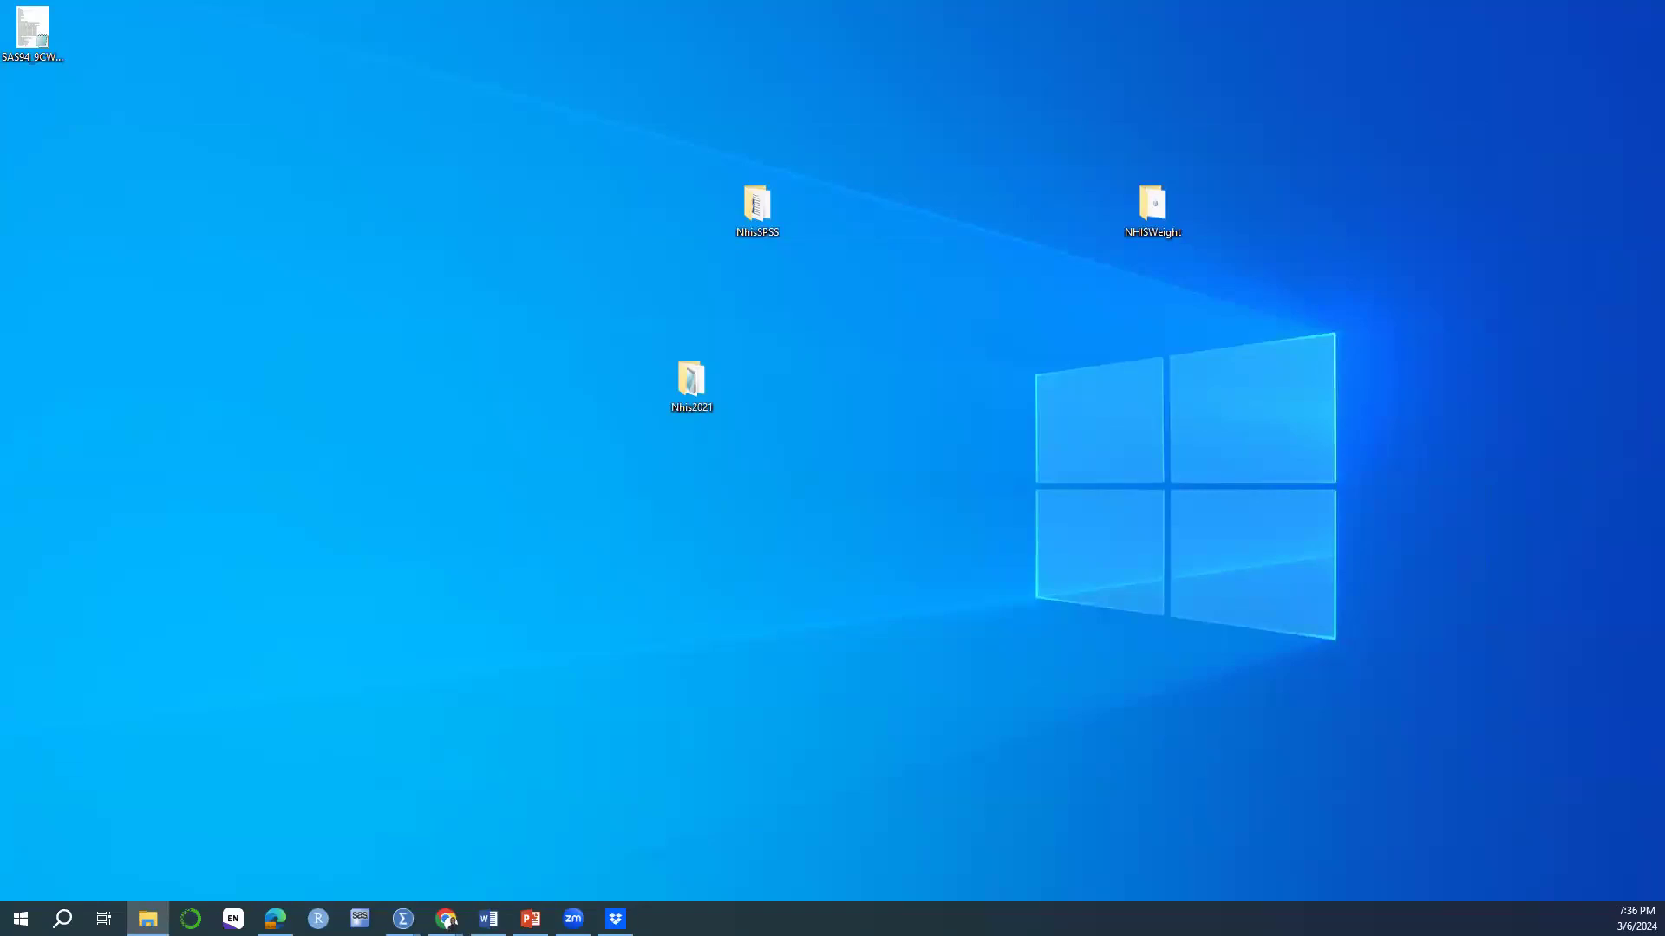
left_click_drag(0, 13, 6, 13)
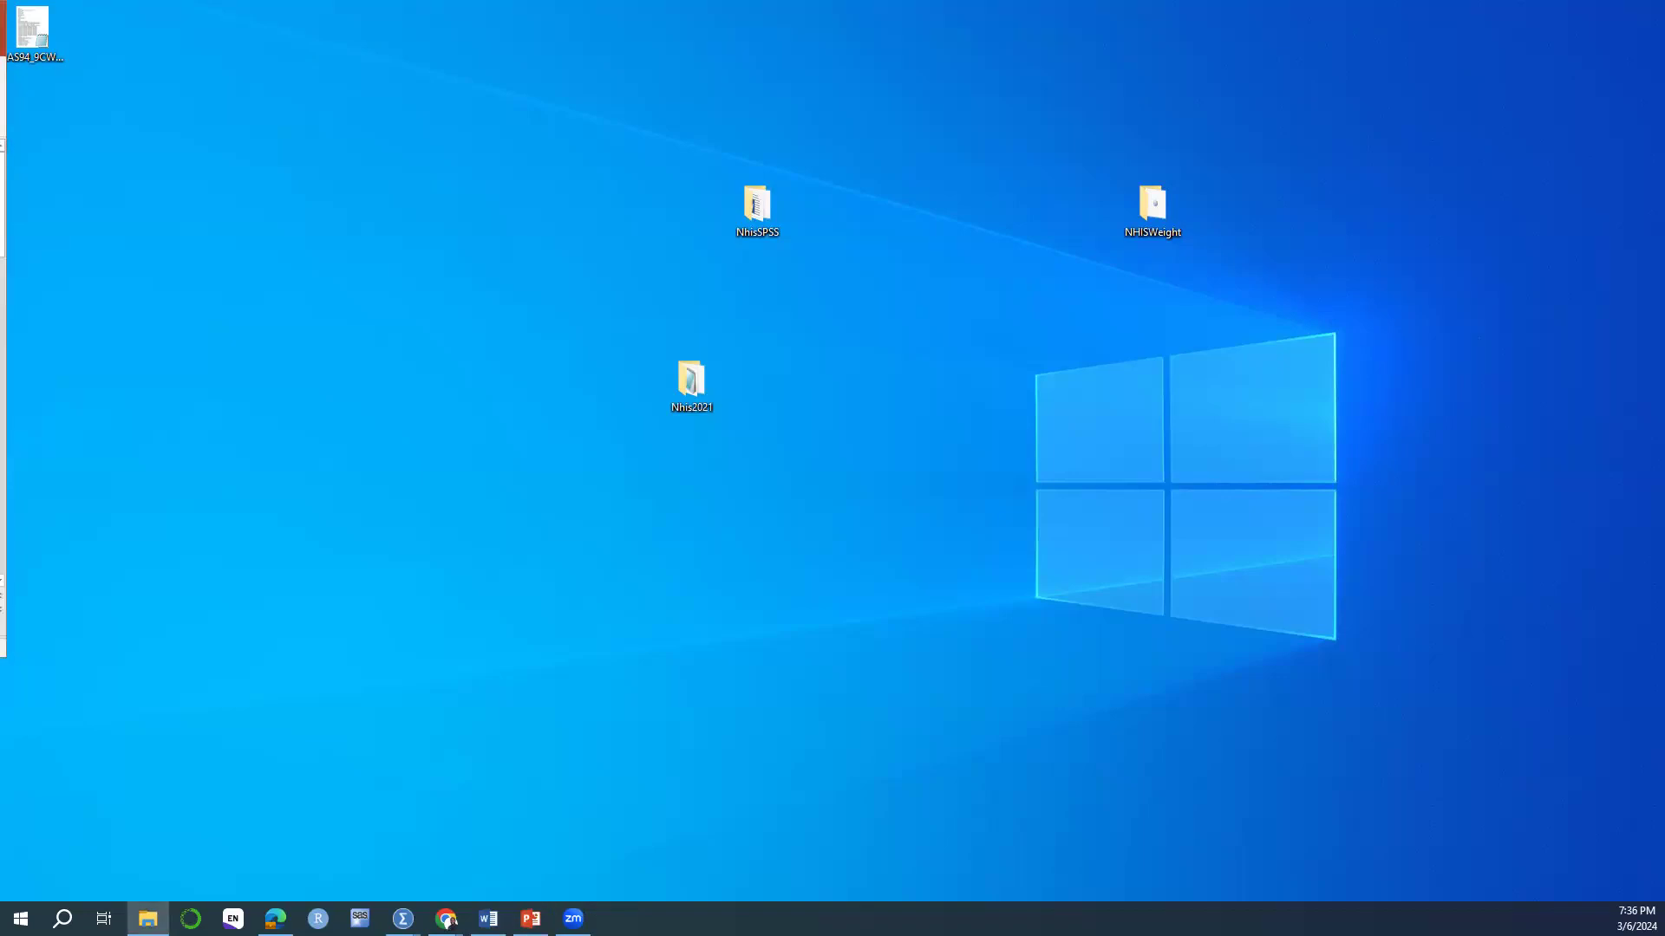
scroll(523, 333, "up", 1)
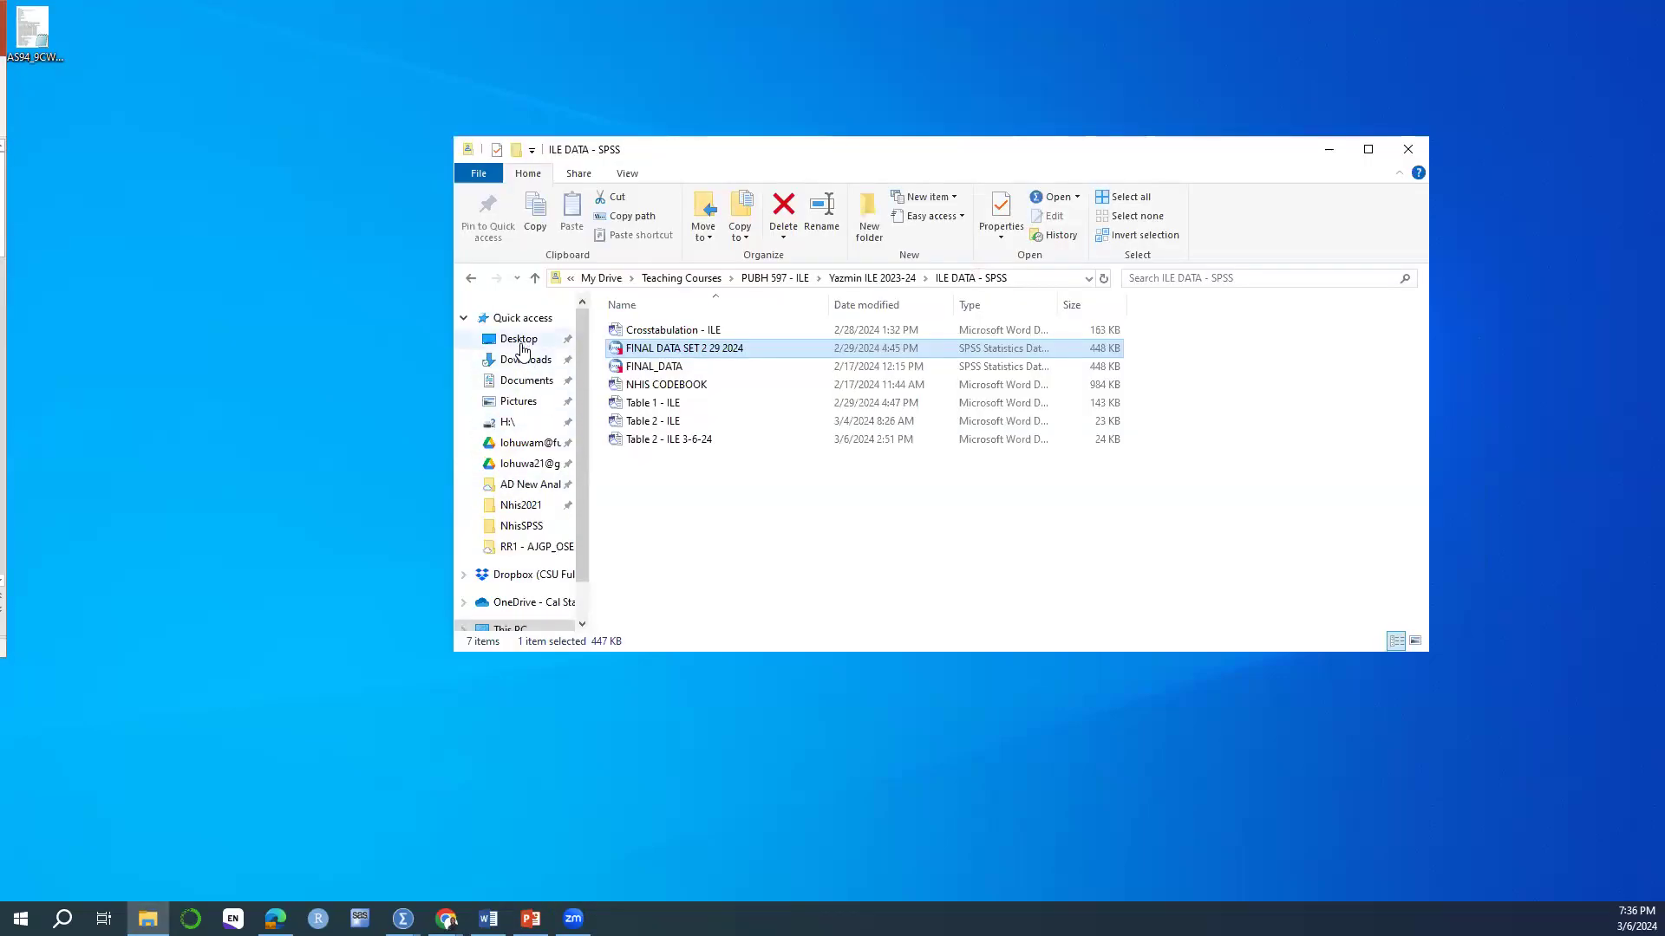
left_click(522, 343)
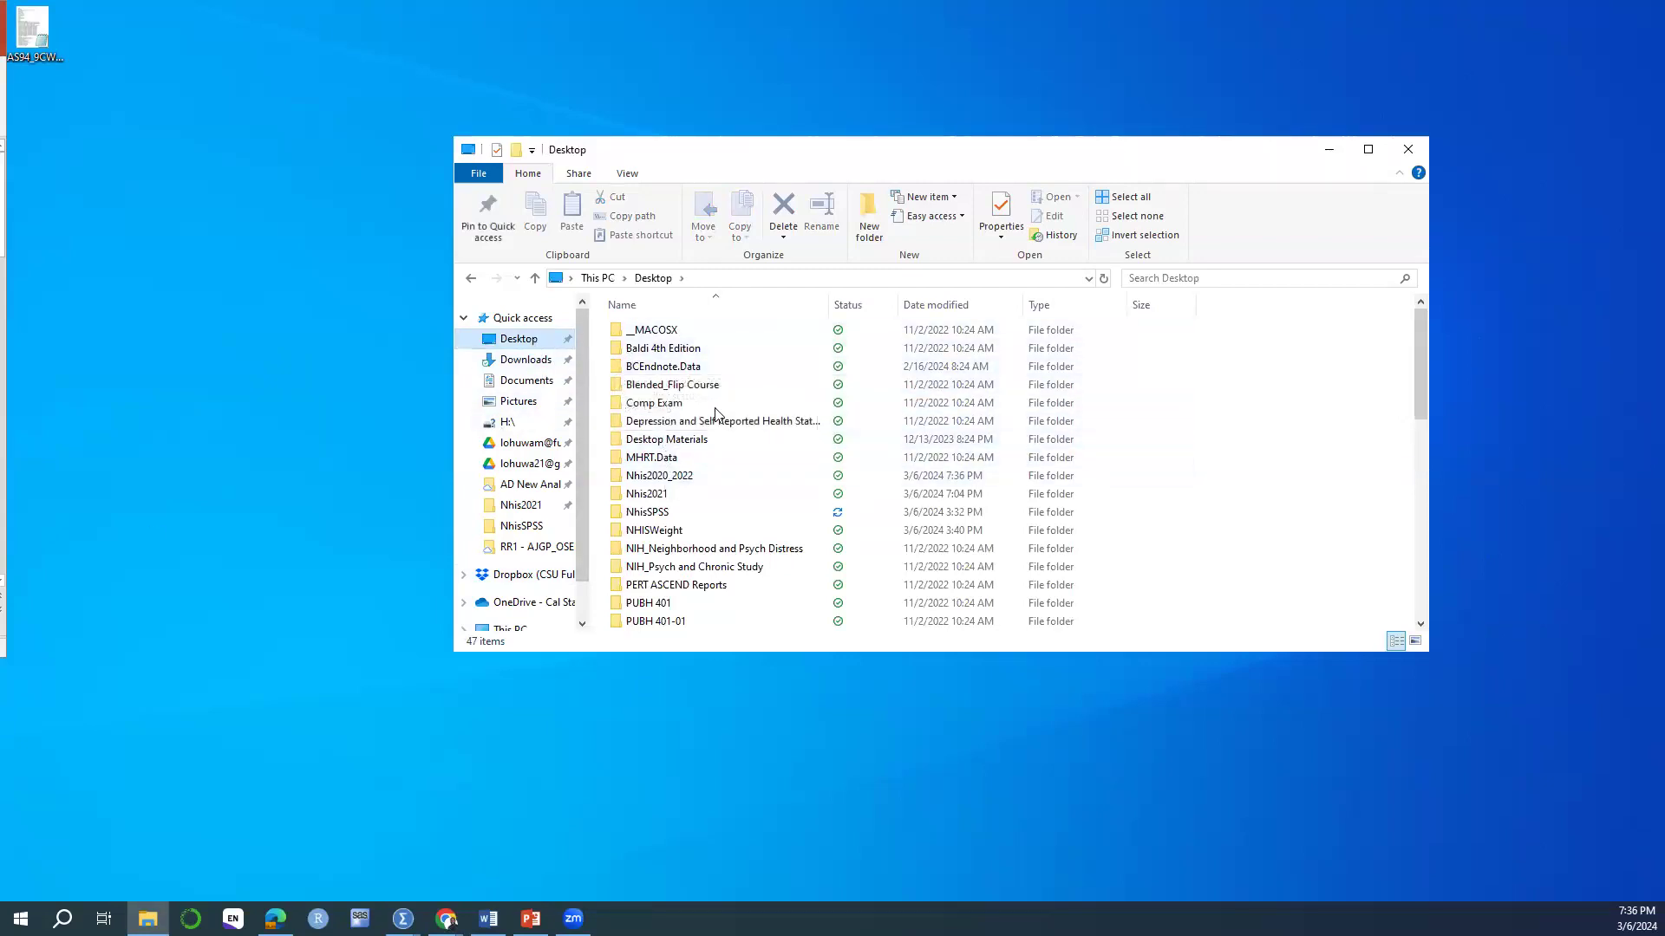
double_click(698, 479)
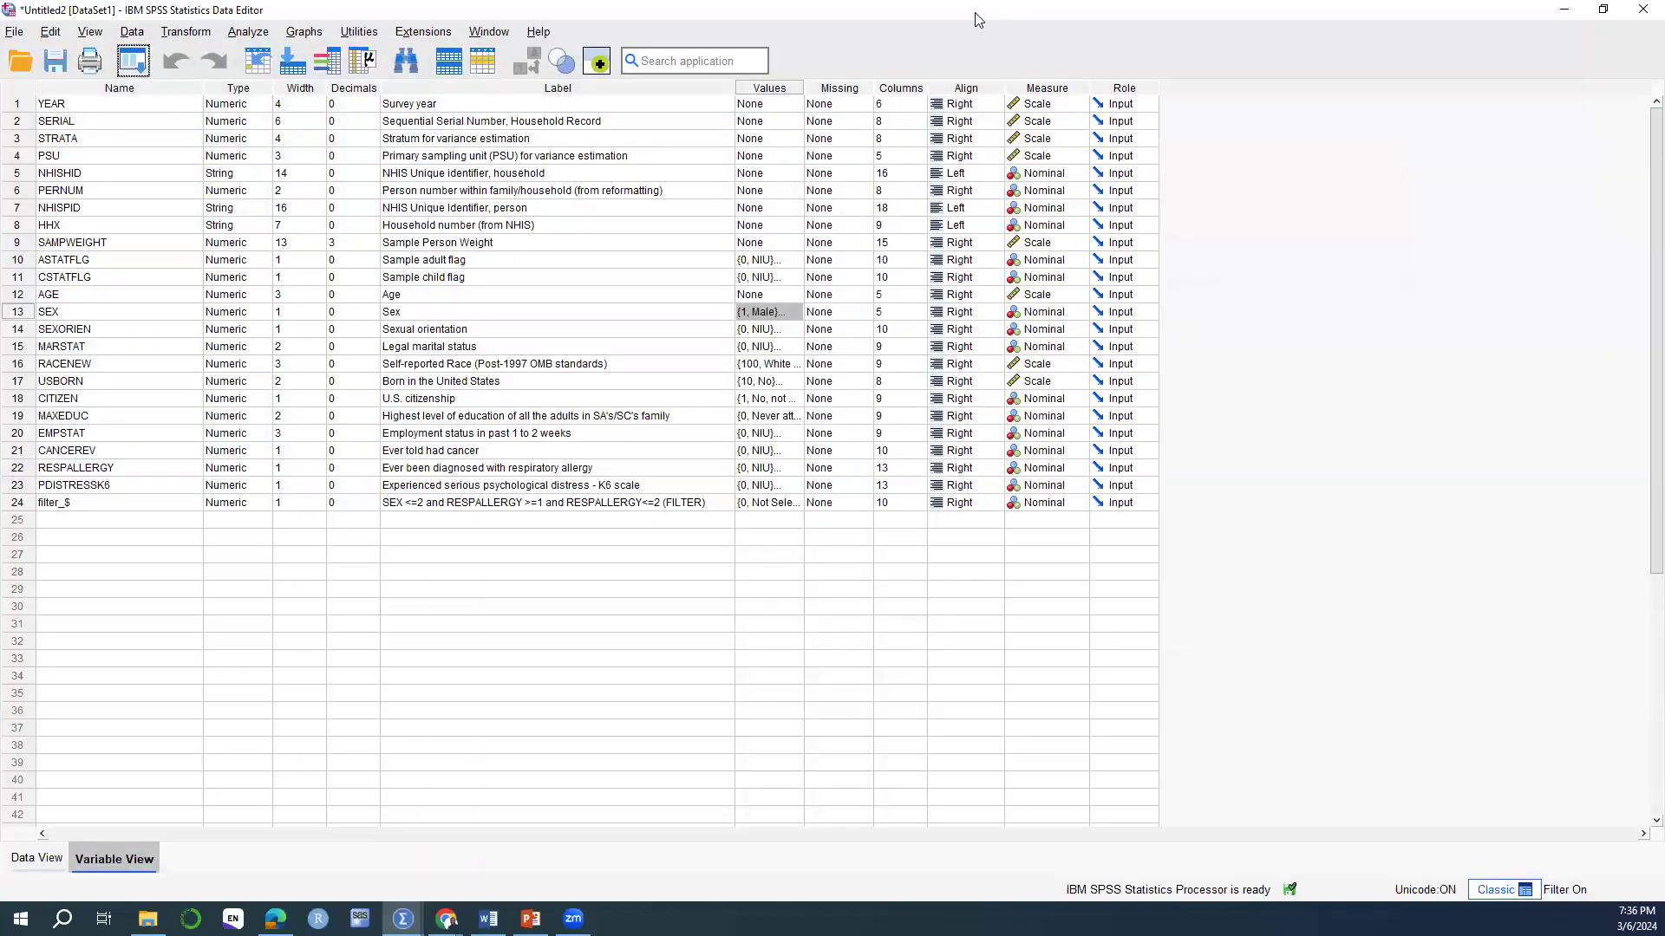
Switch to SPSS Statistics and close the open dataset and output viewer without saving the output.
left_click_drag(975, 13, 974, 0)
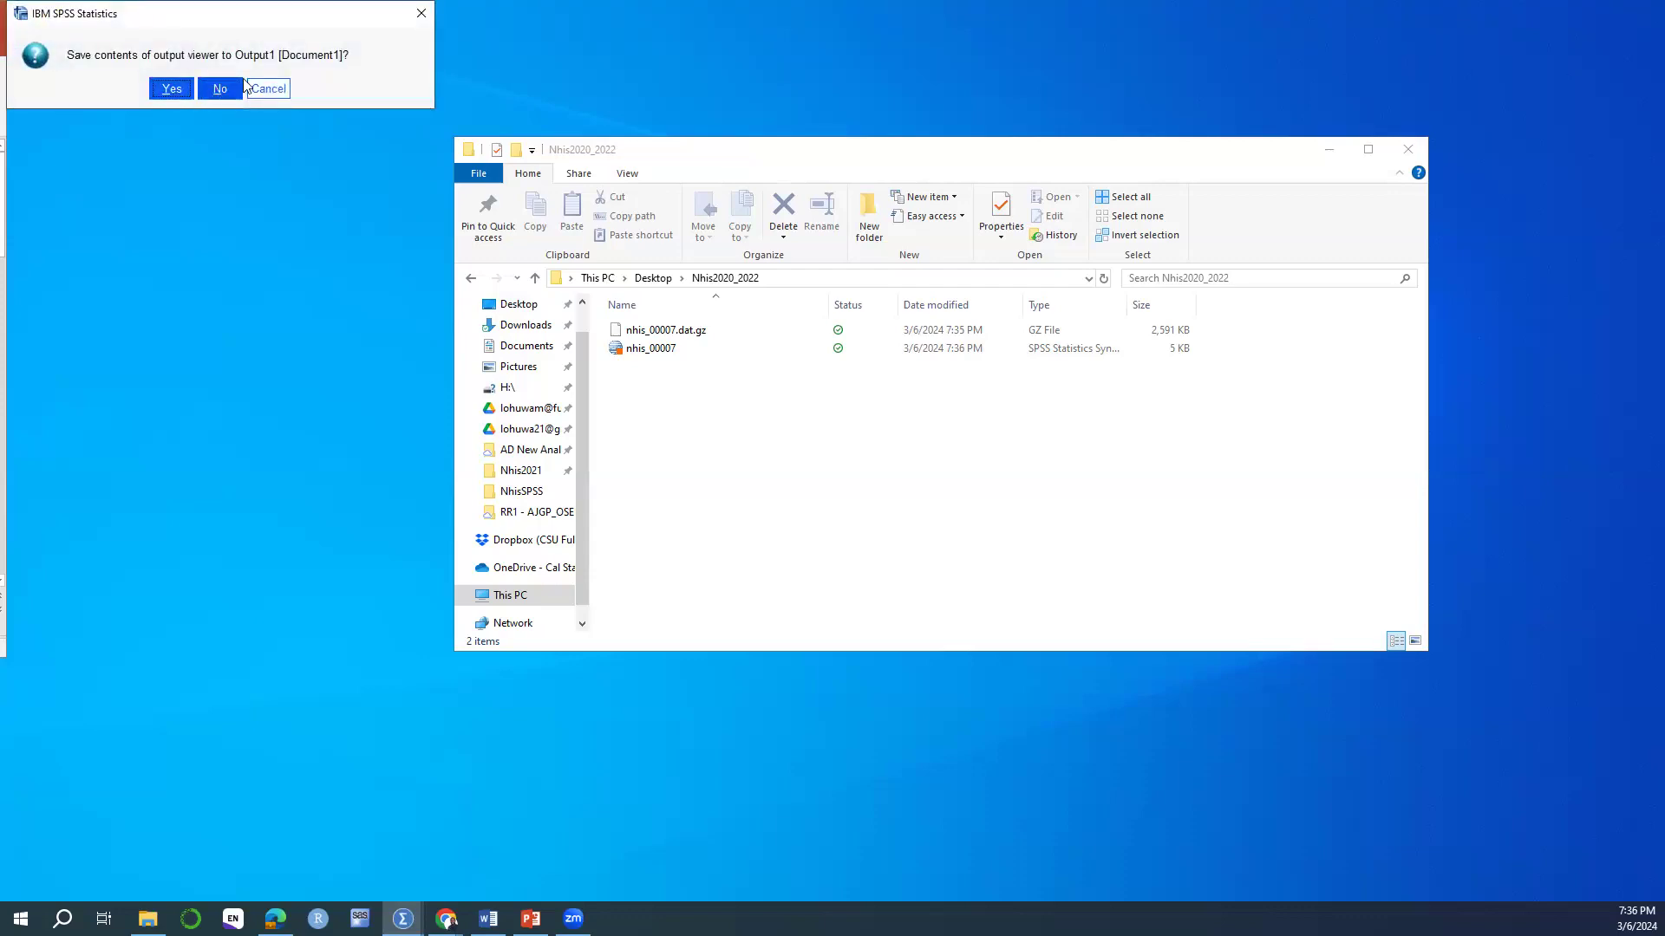
left_click(222, 87)
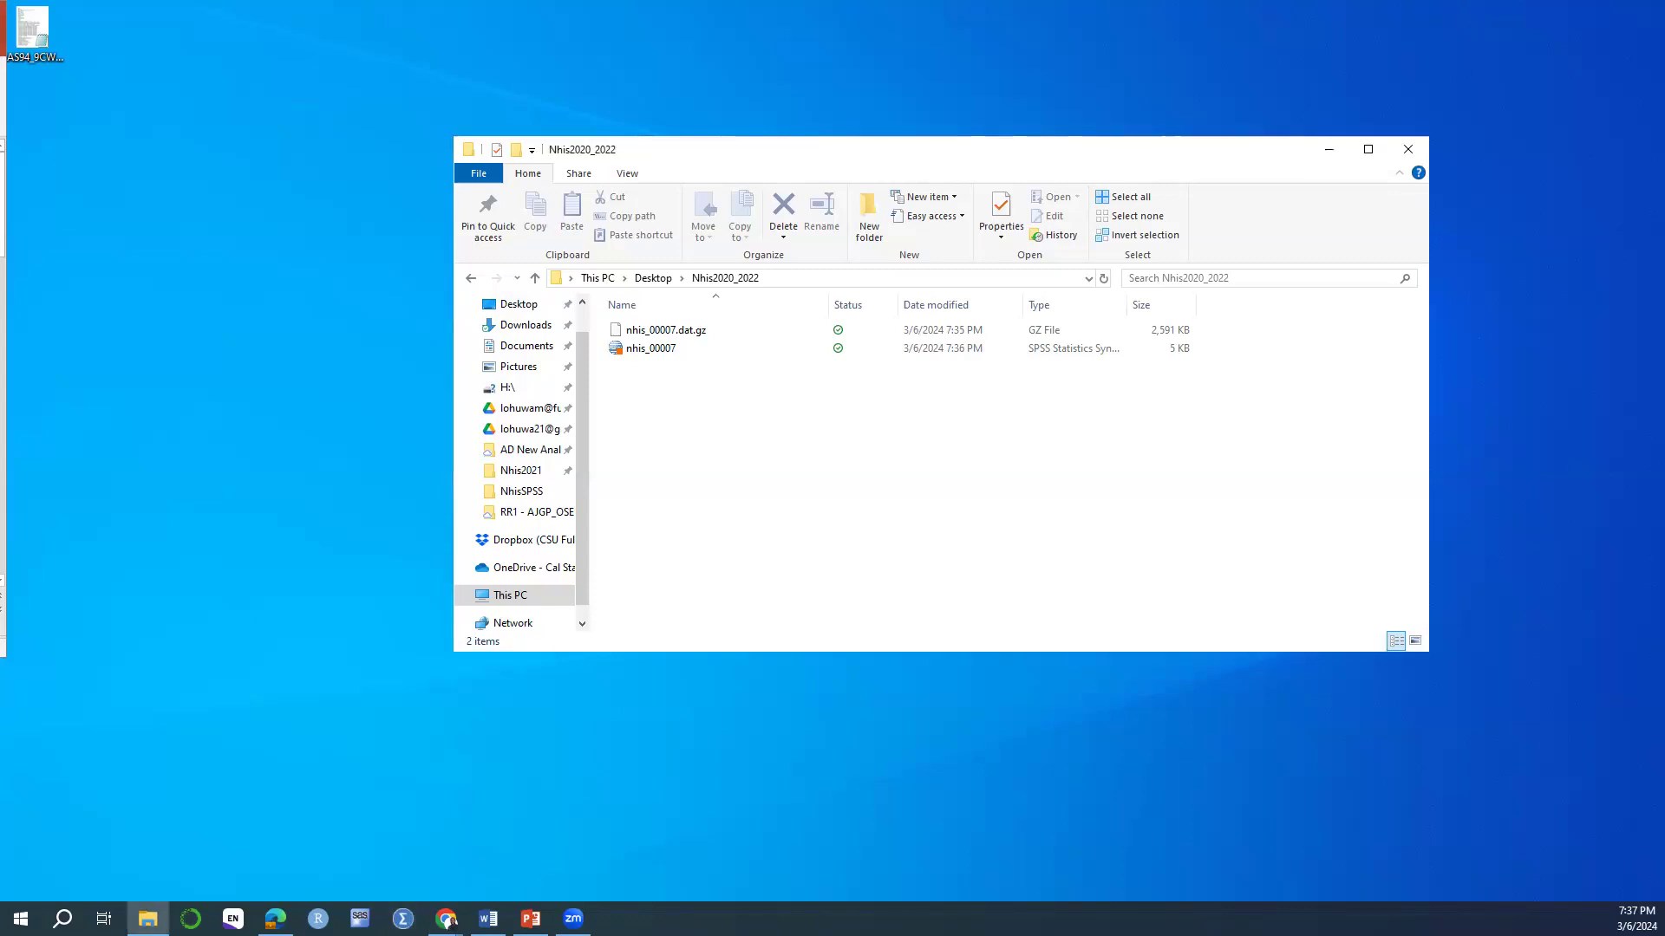
left_click(660, 354)
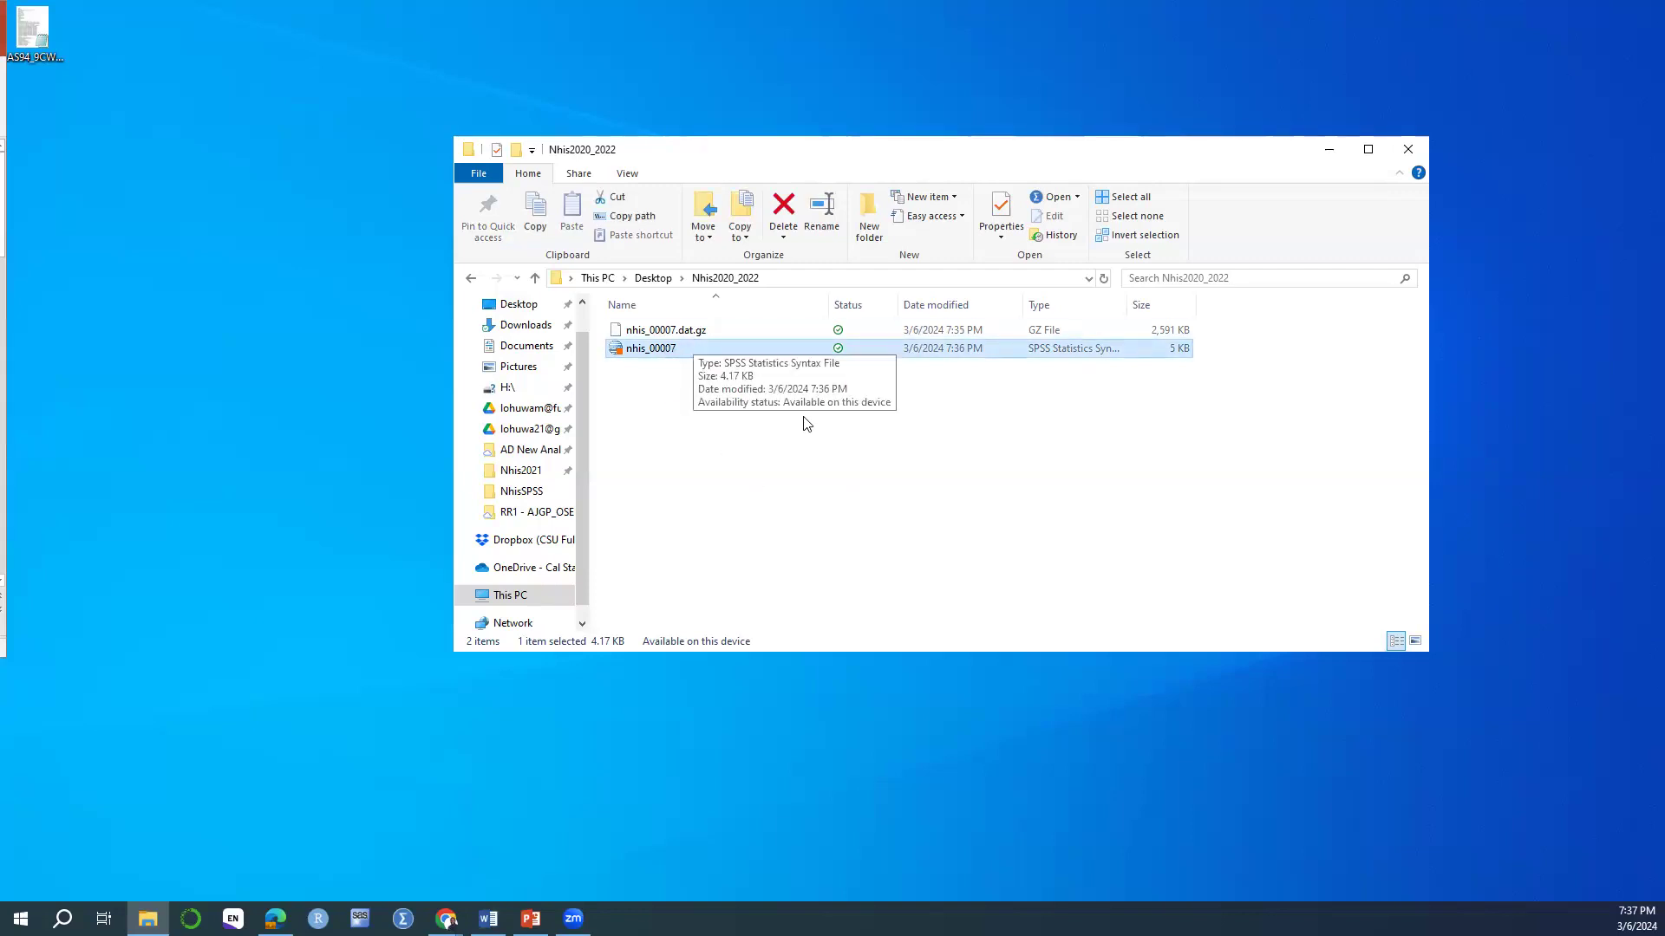
left_click(666, 333)
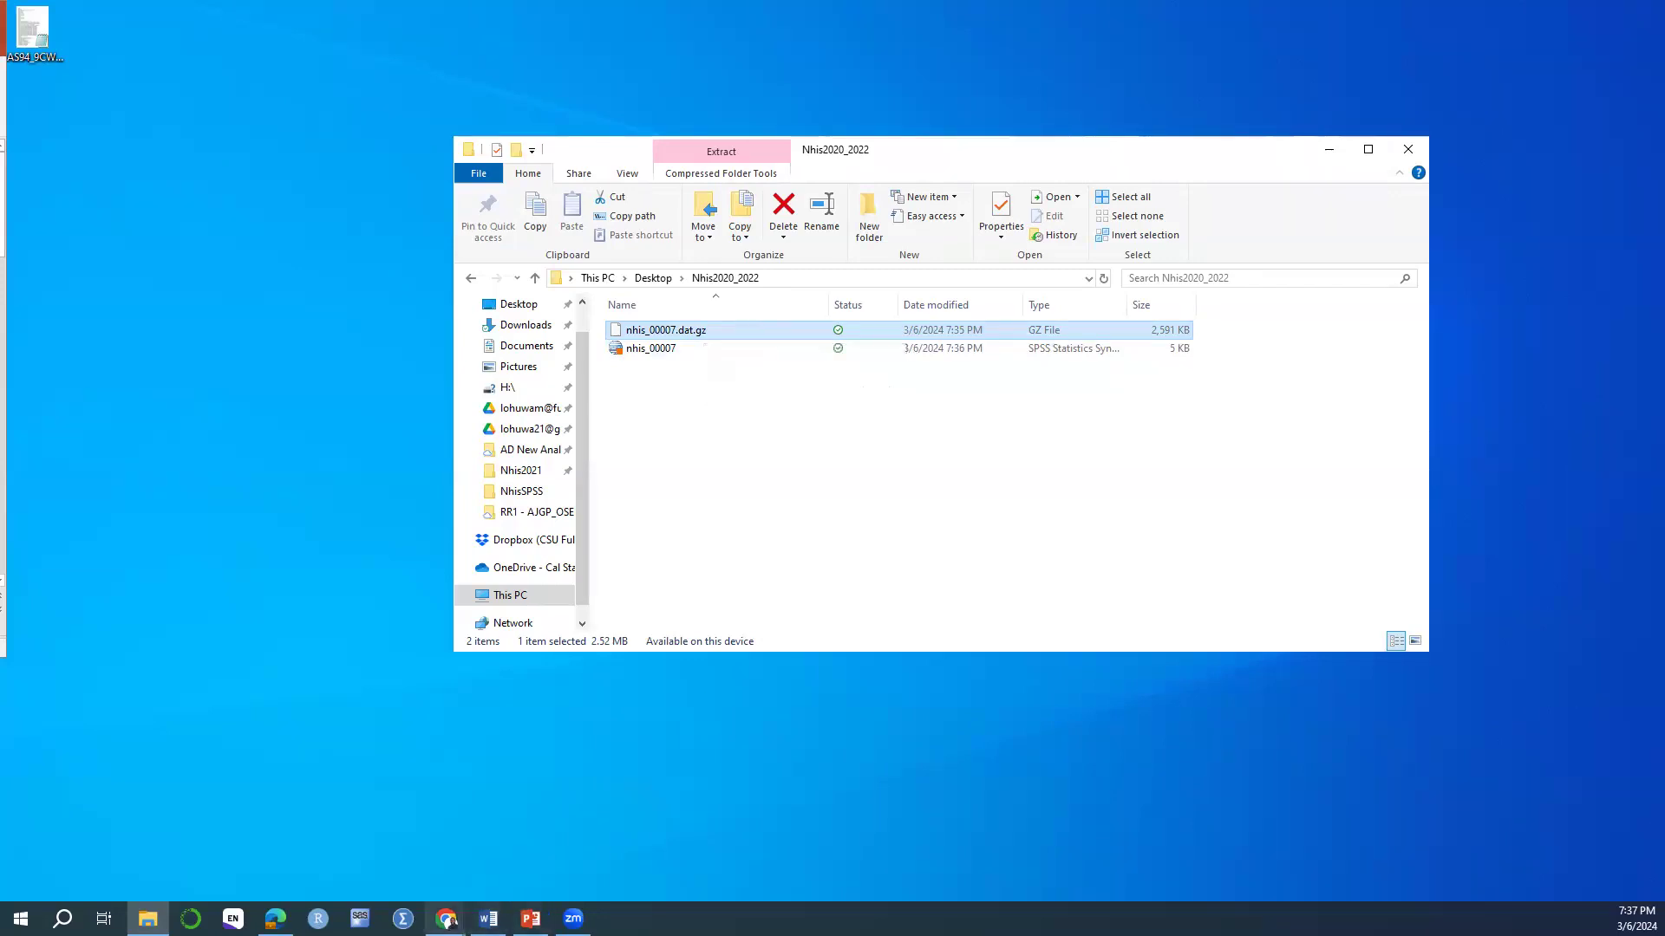
Switch to the IPUMS downloads window in Chrome, search for "7 zip install" in a new tab and open the 7-Zip download page.
left_click(449, 920)
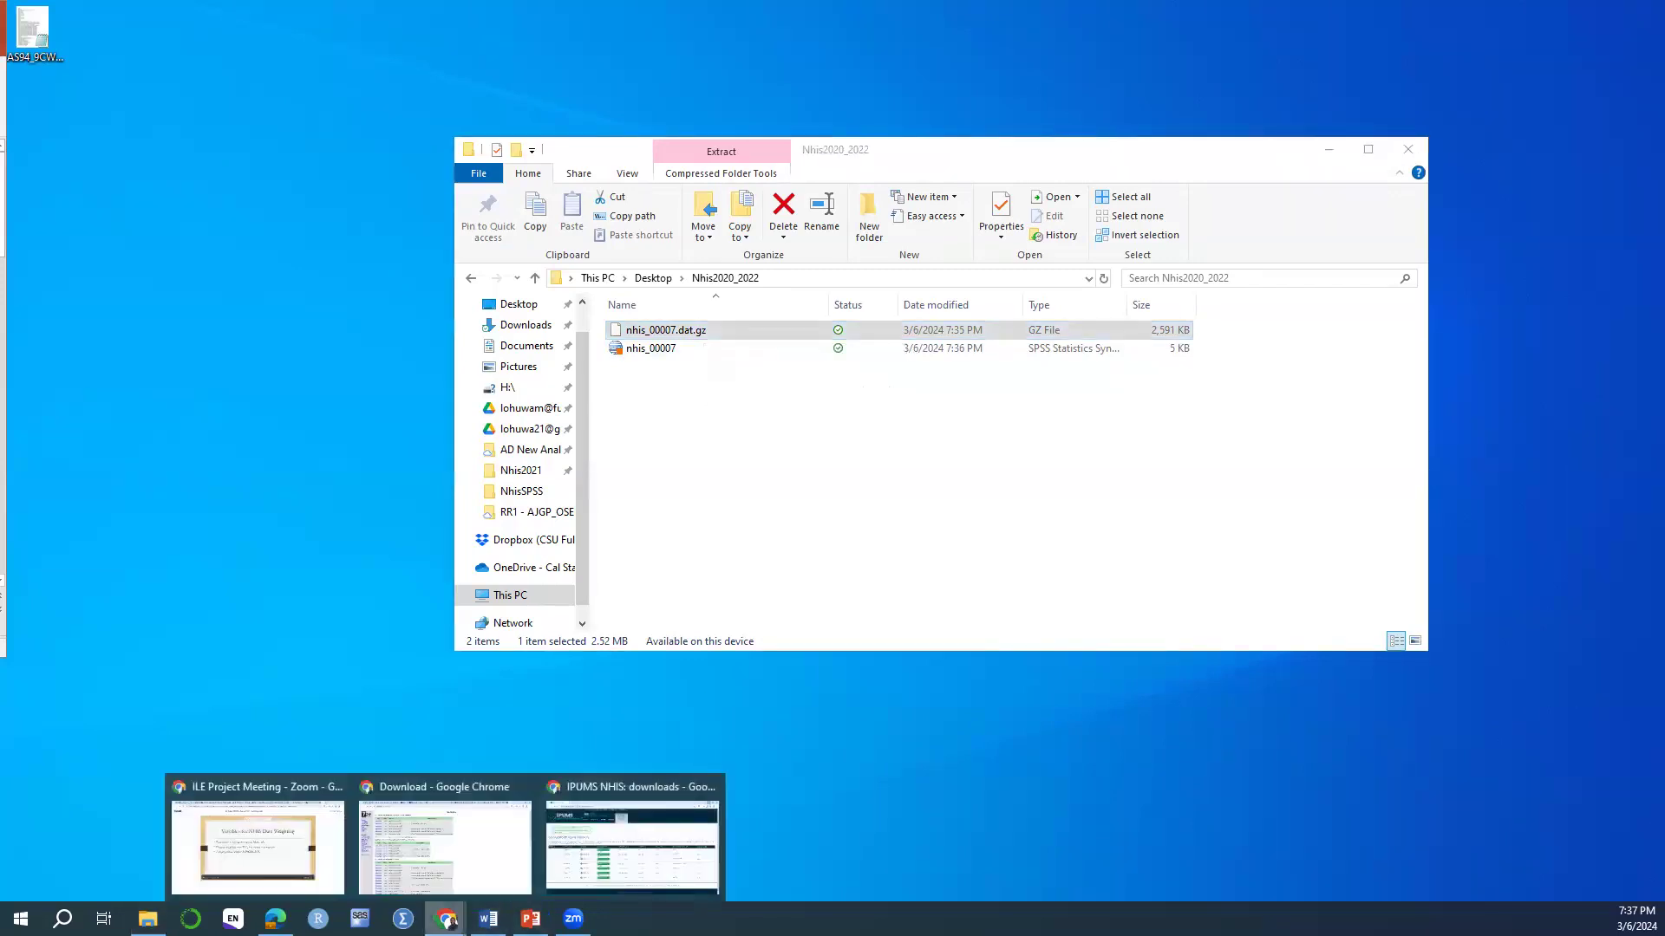
left_click(626, 860)
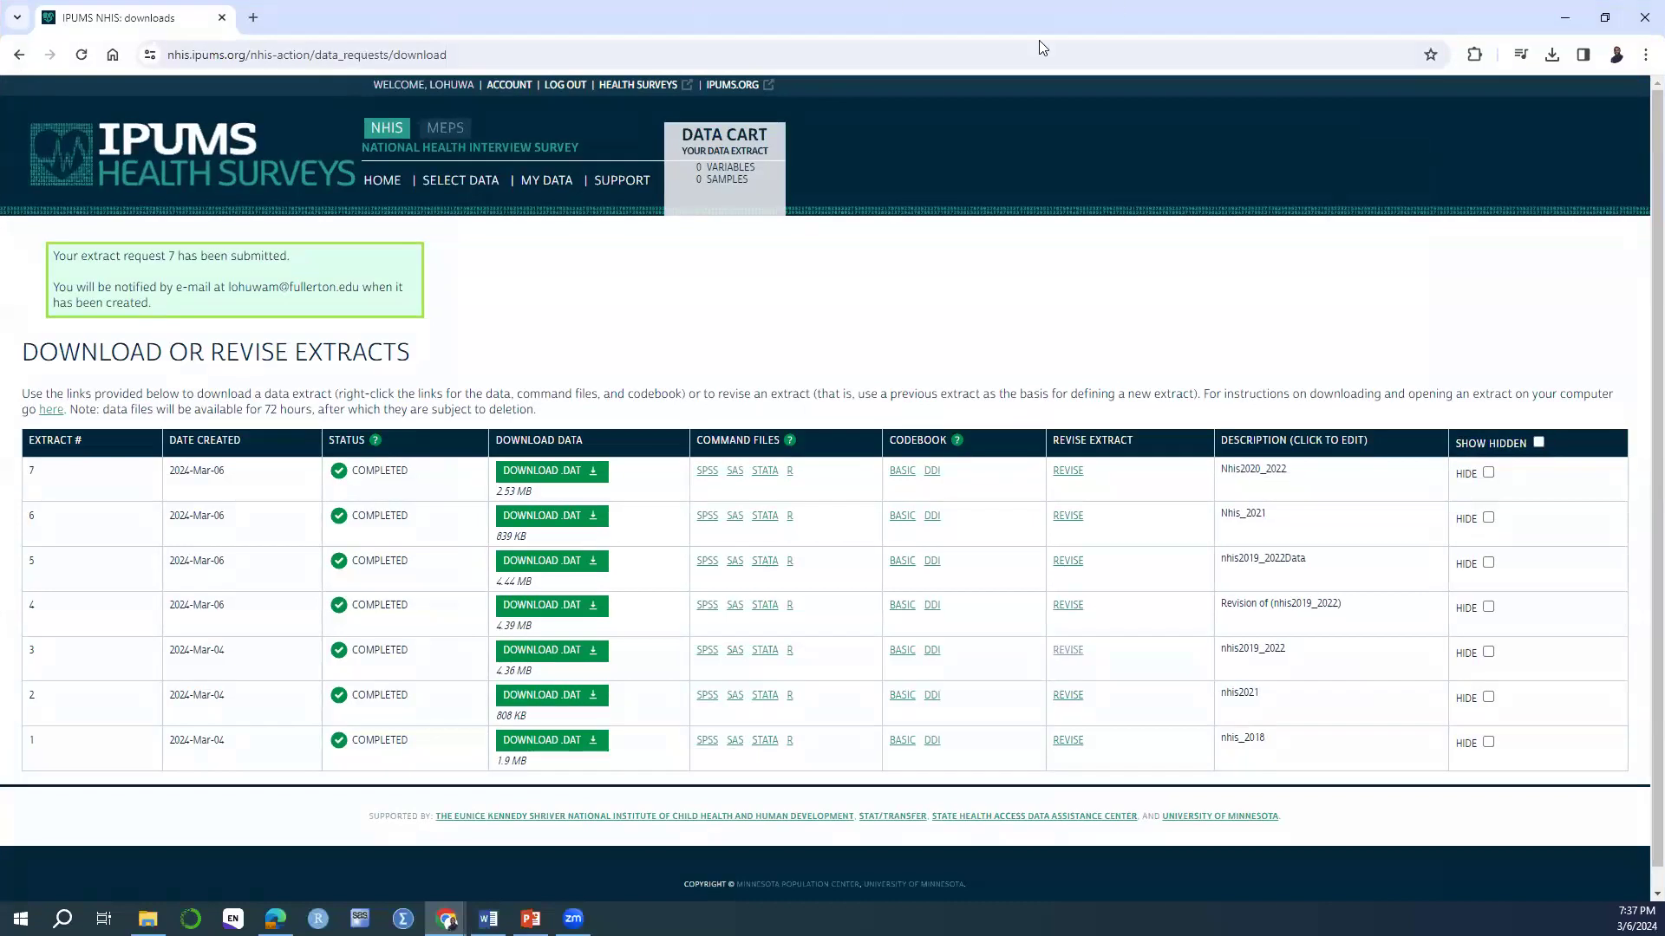
left_click(253, 17)
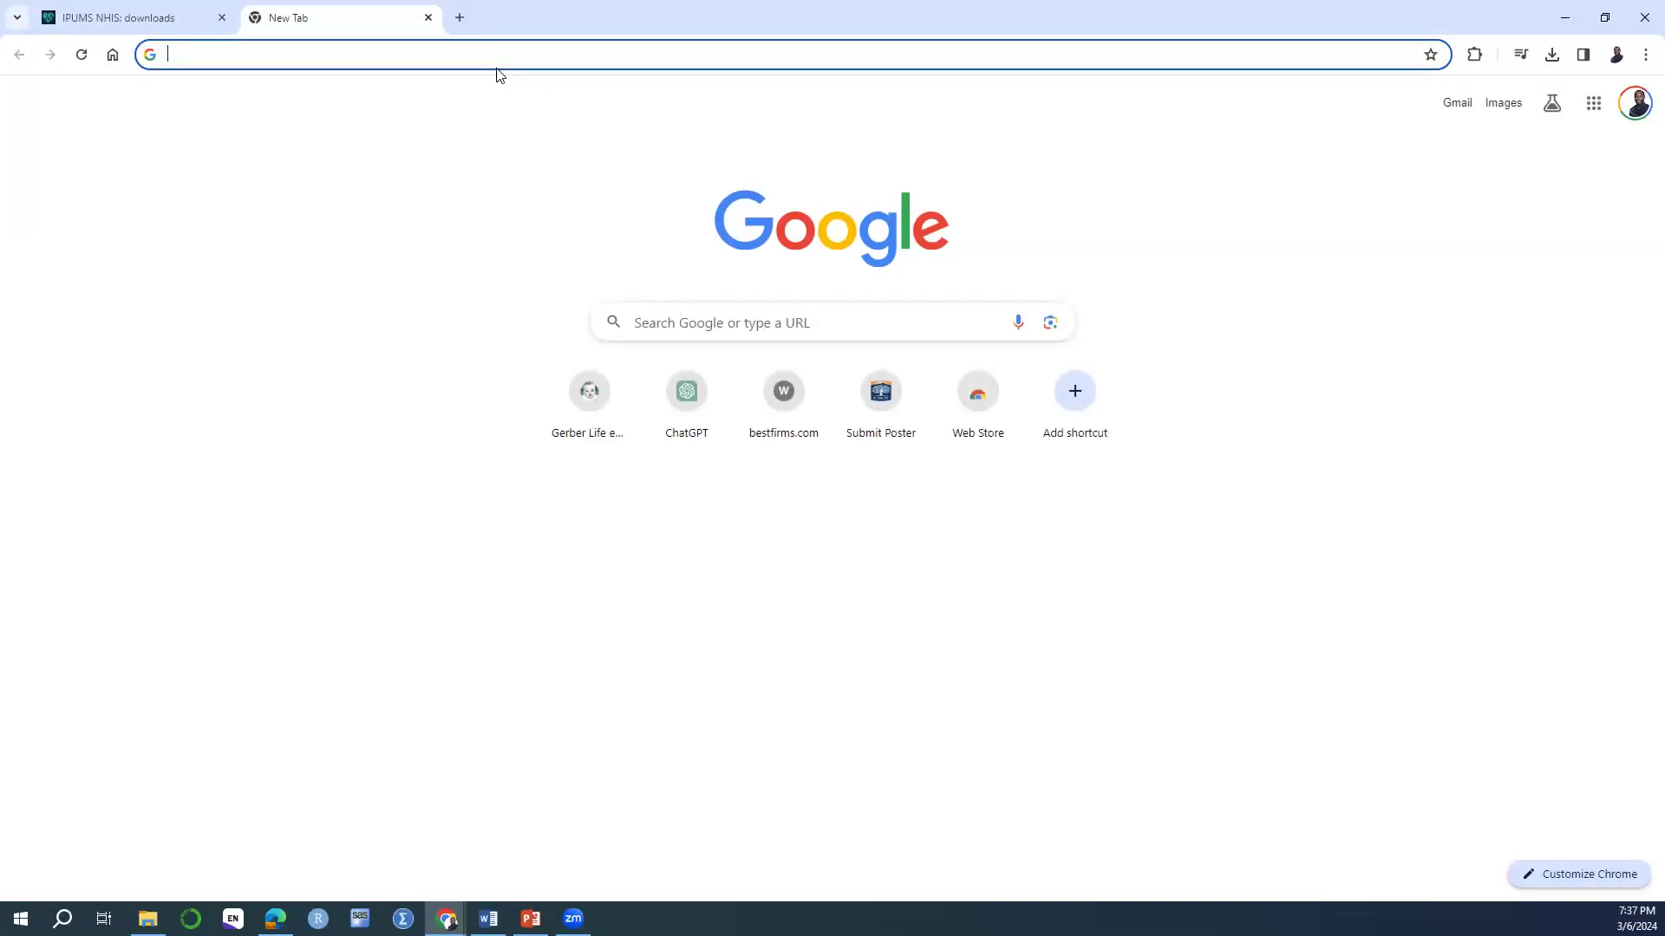
type("7")
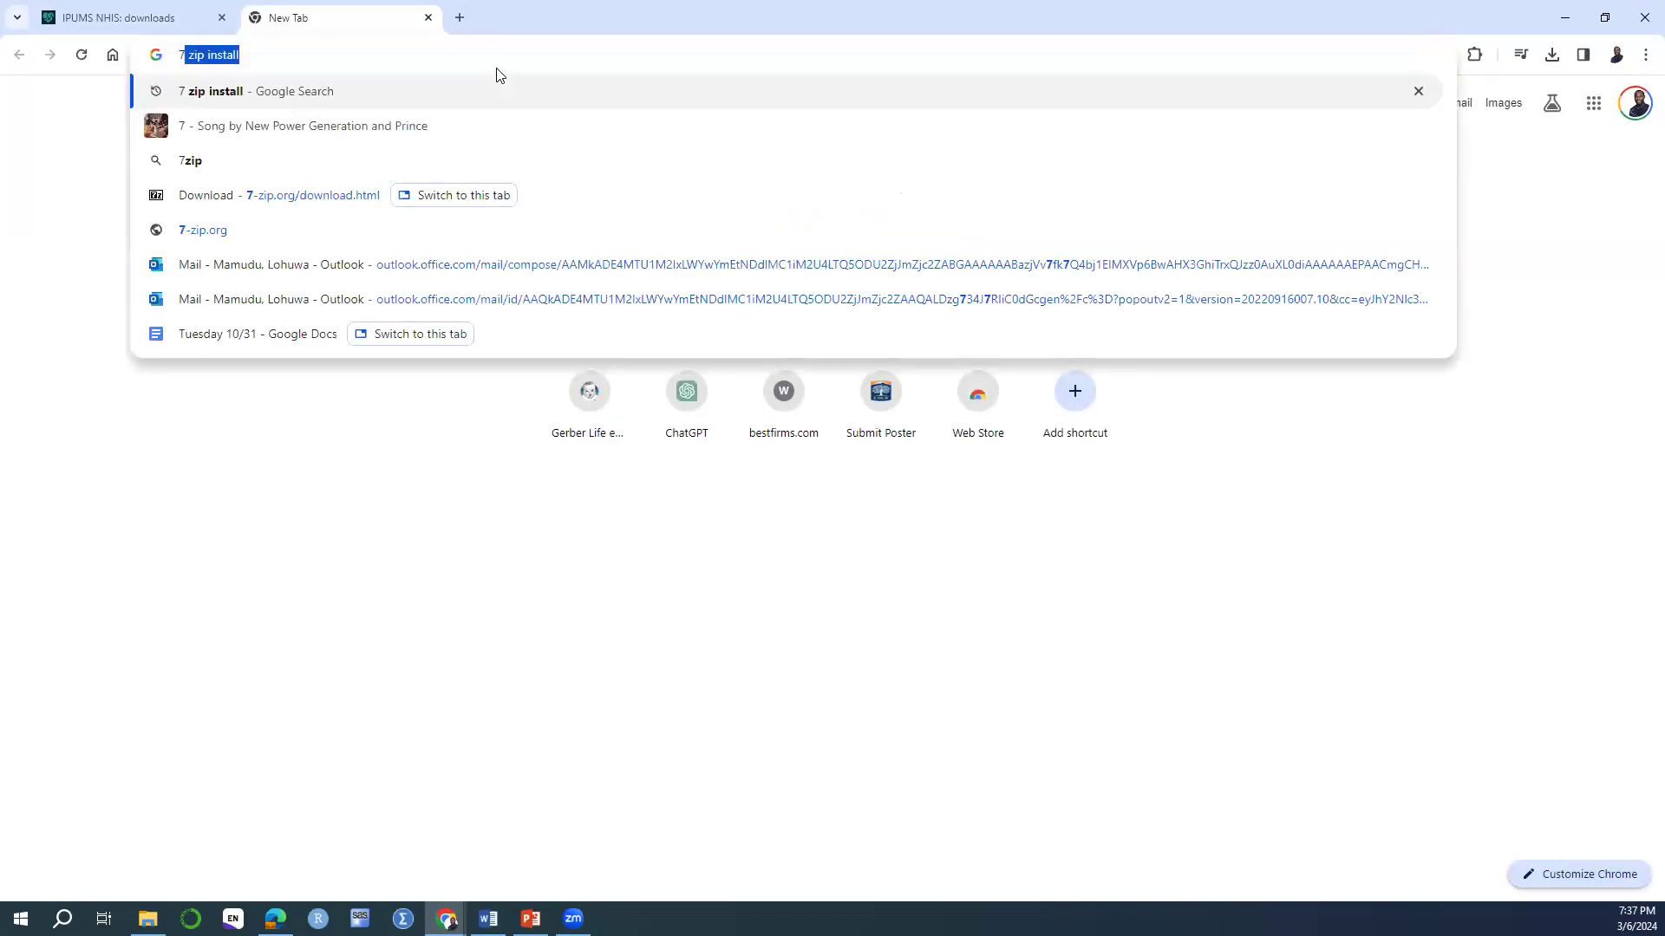
key("Return")
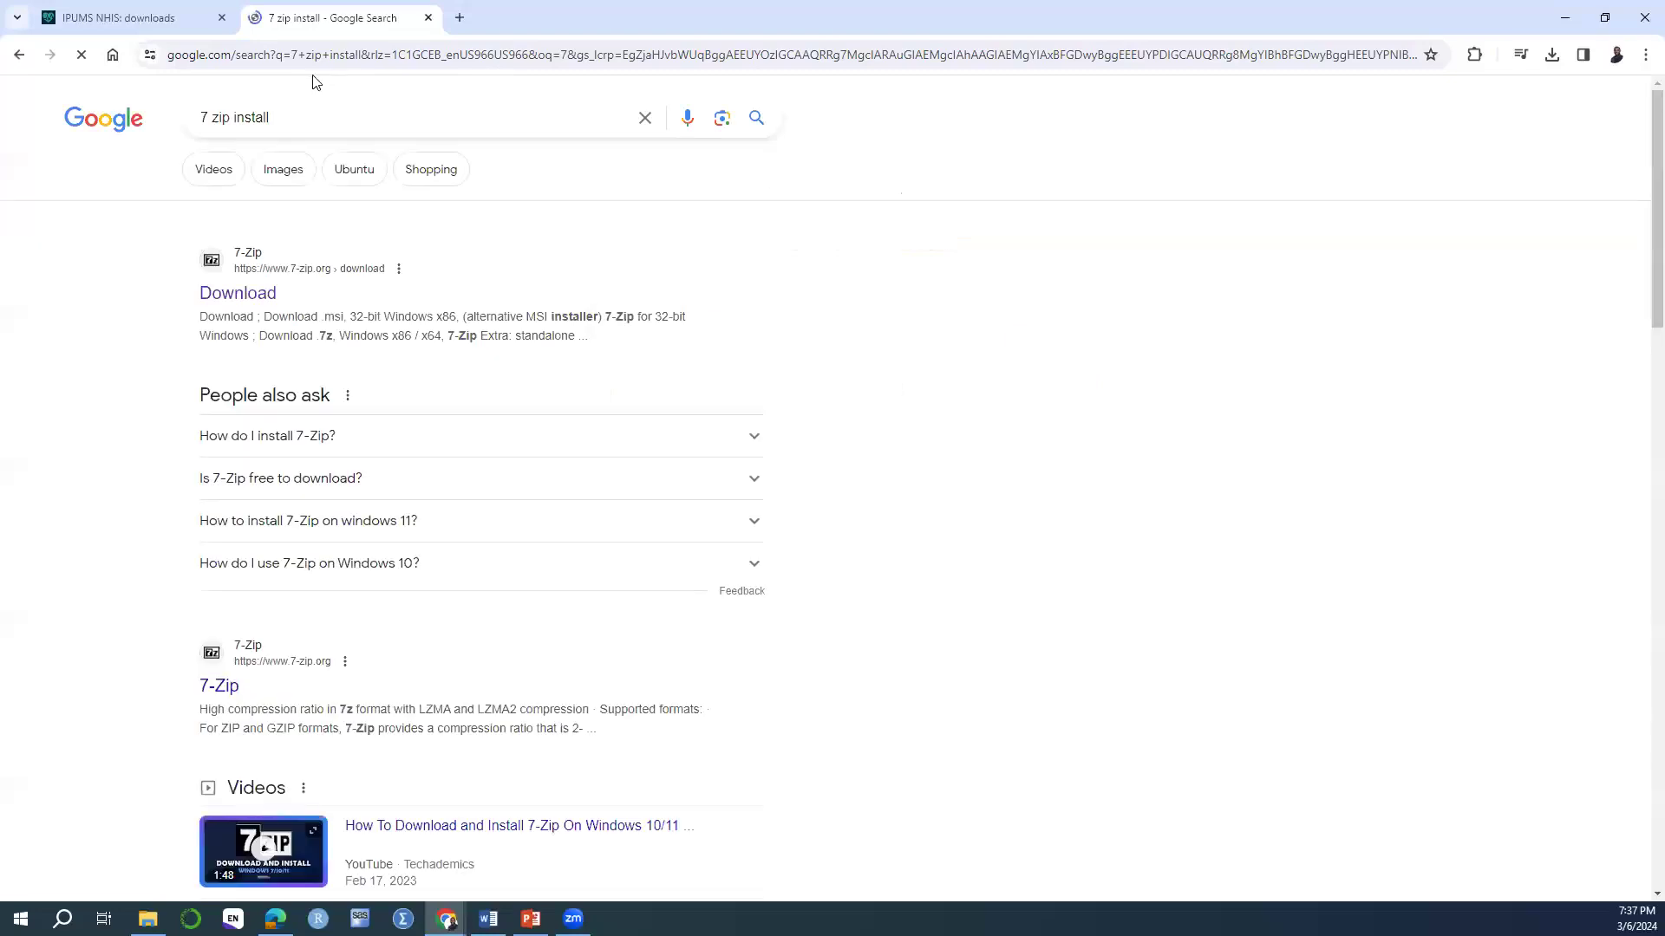
left_click(247, 293)
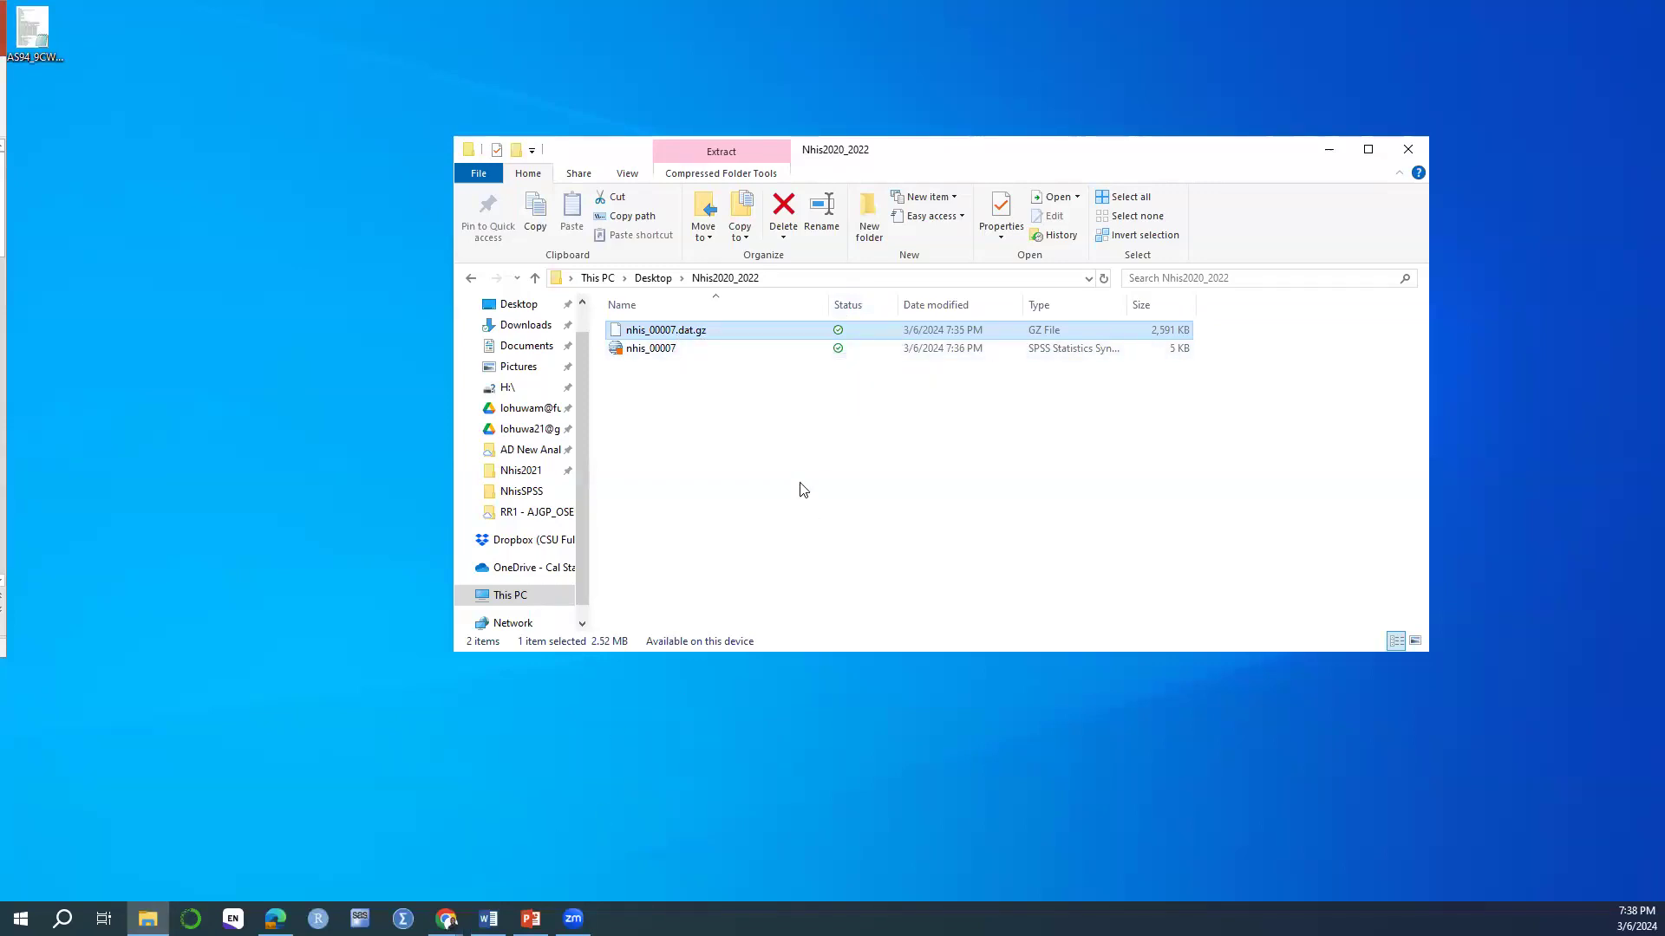
Extract nhis_00007.dat.gz into the Nhis2020_2022 folder with 7-Zip, and view the extracted DAT file in Notepad.
right_click(721, 333)
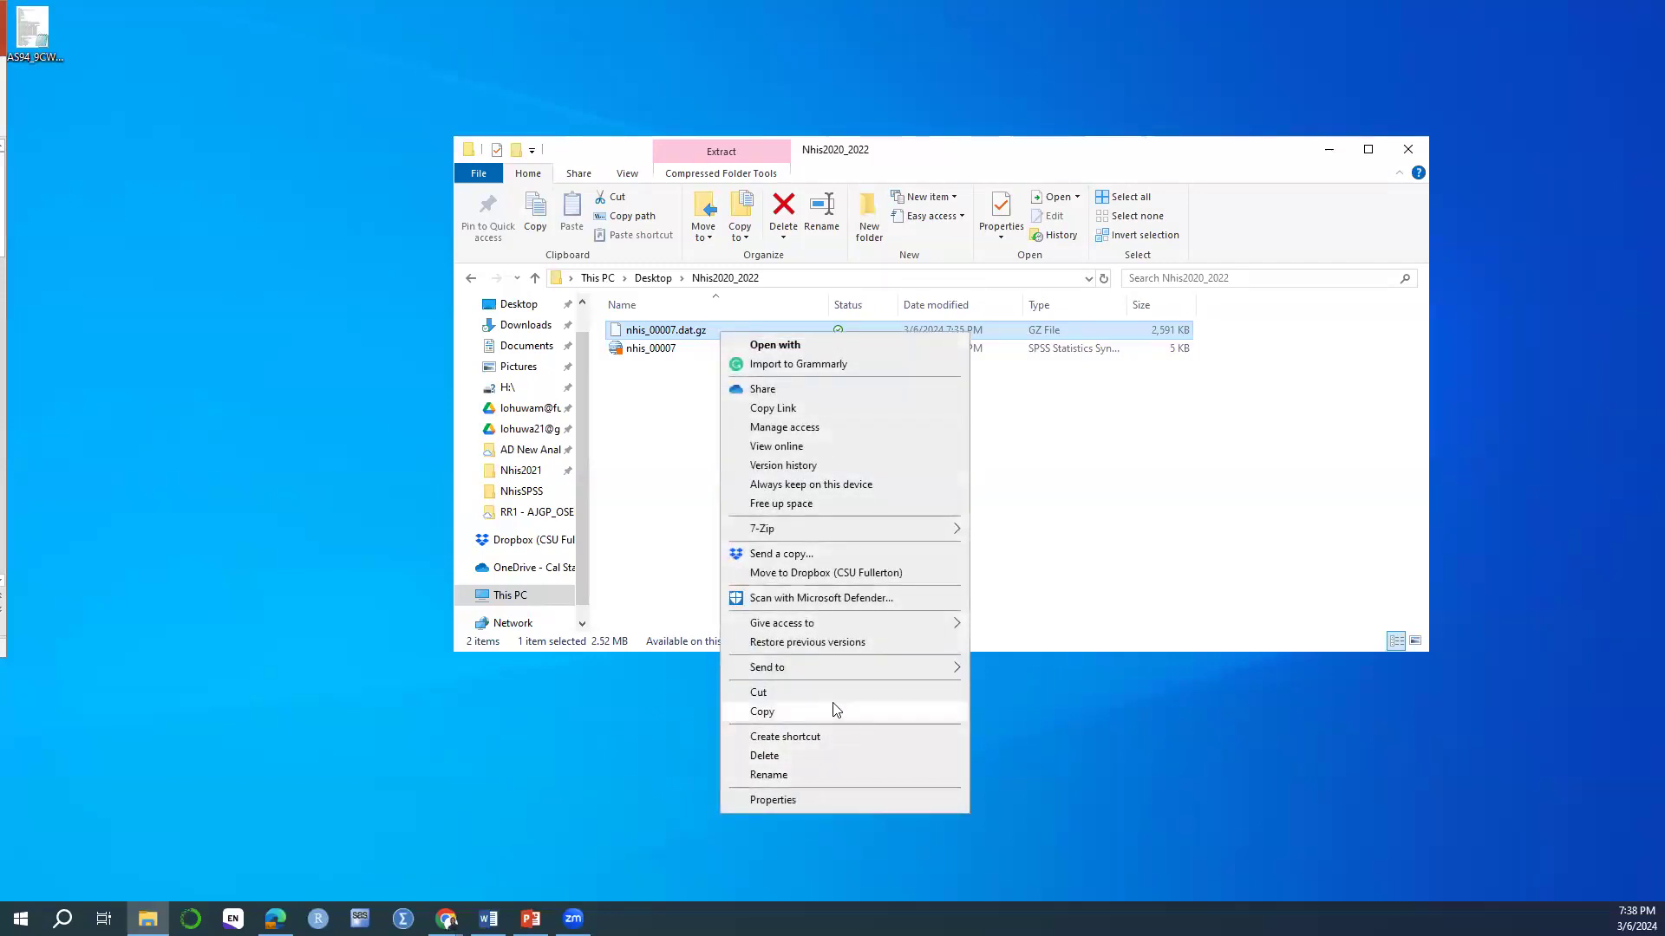
mouse_move(852, 676)
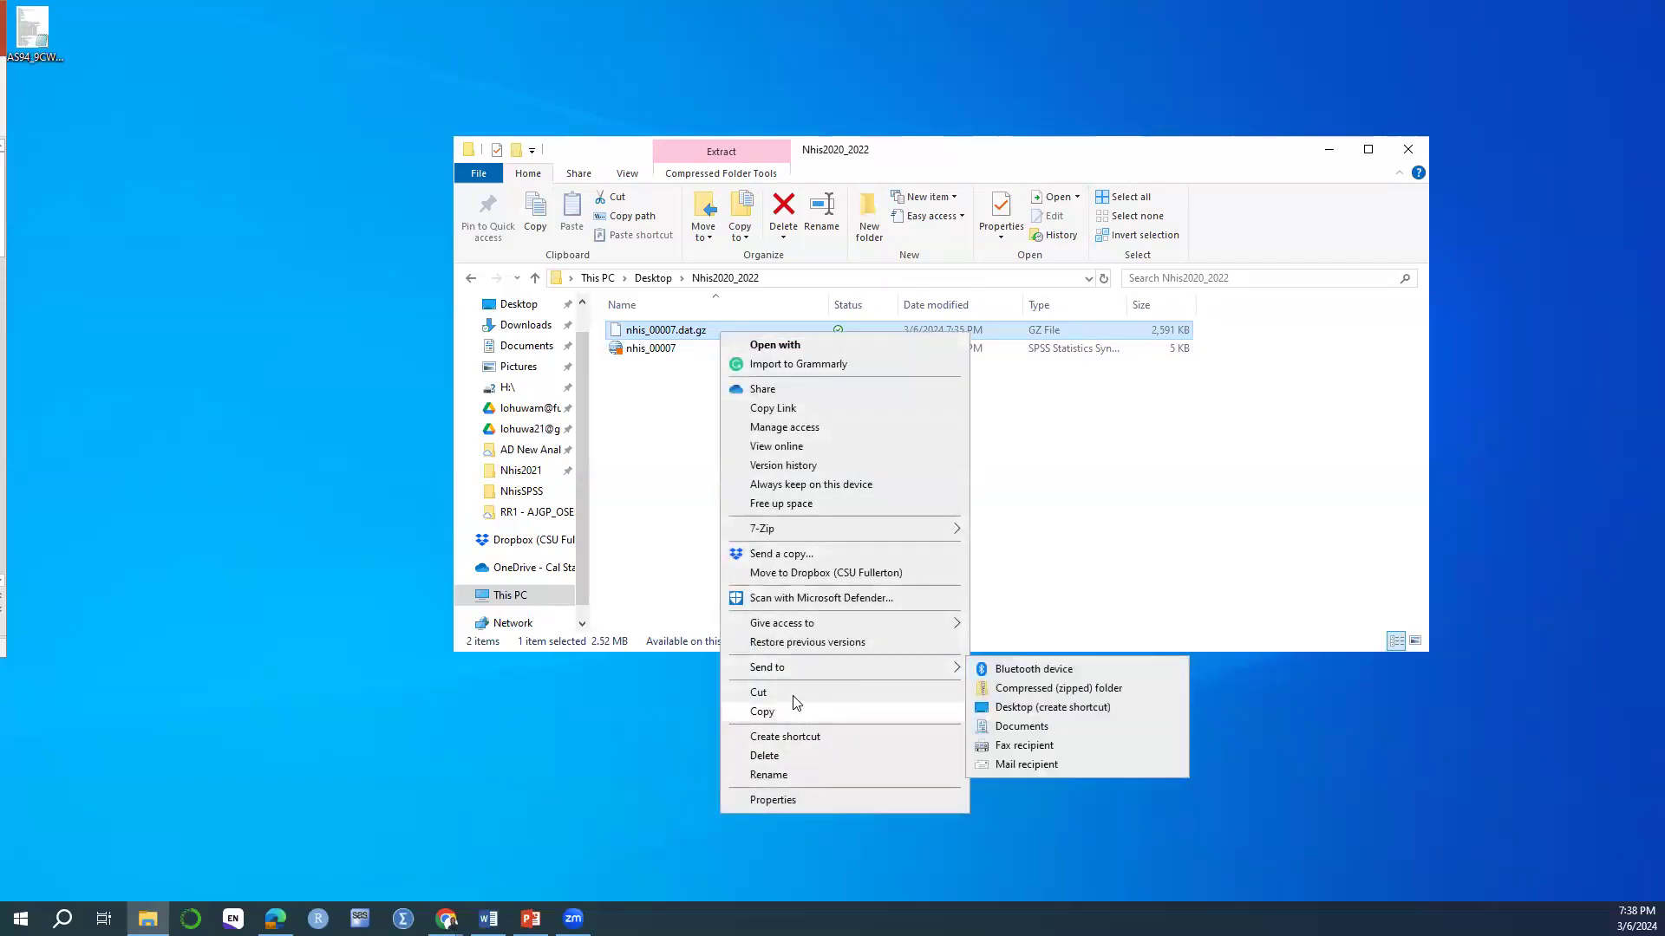
mouse_move(839, 532)
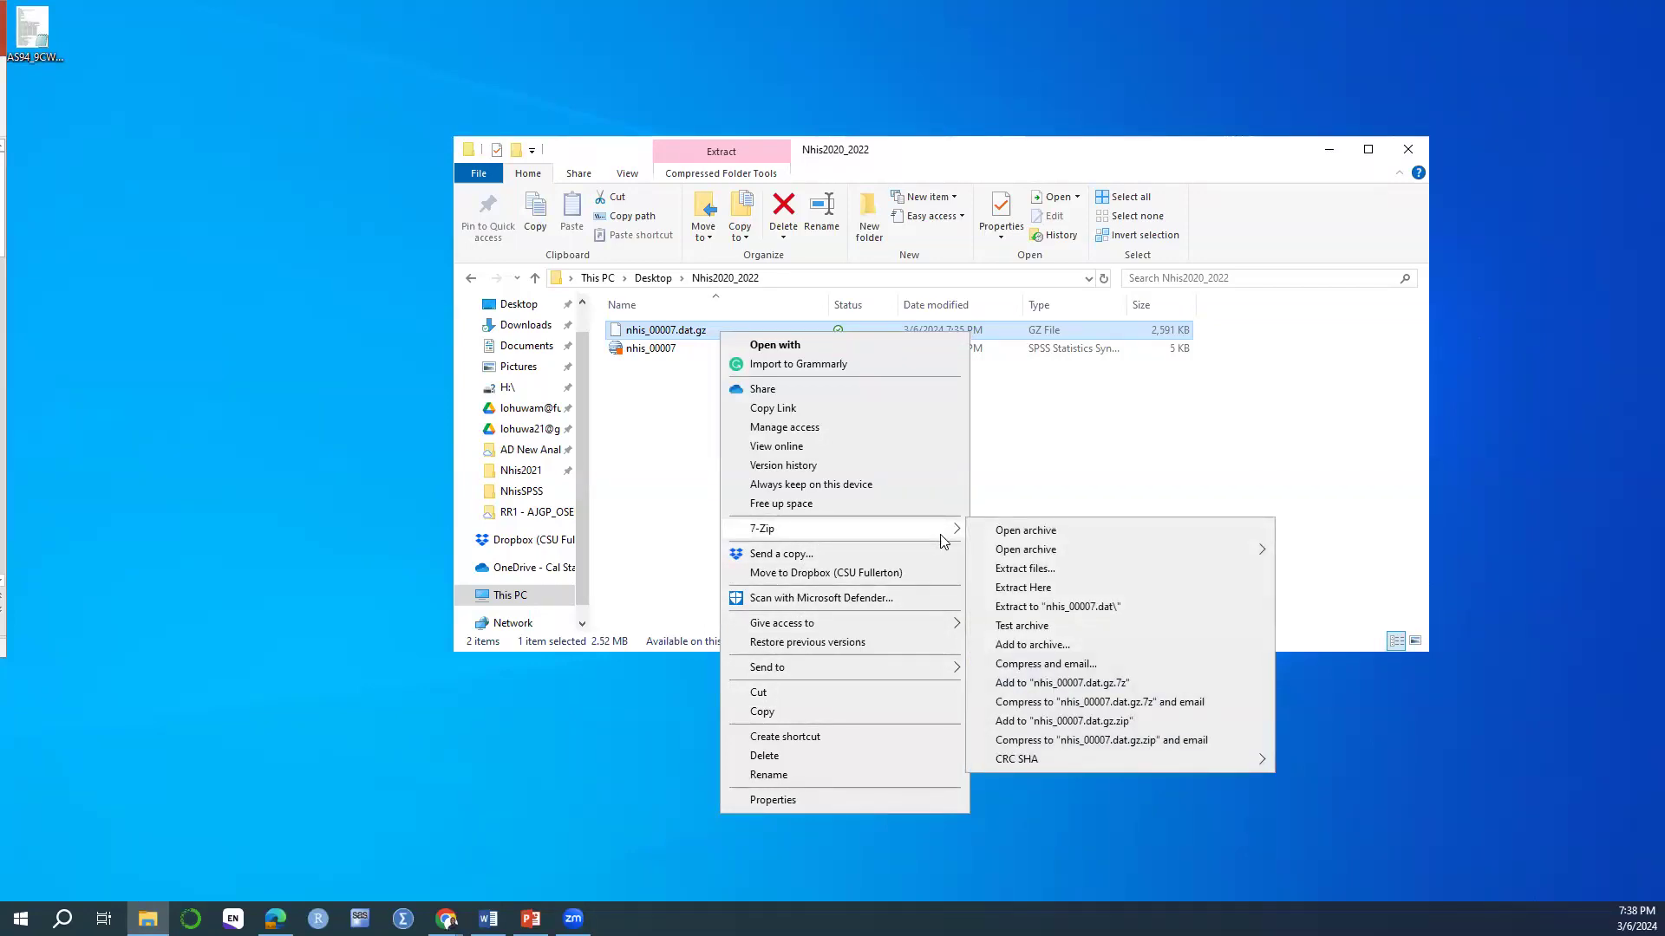
left_click(1031, 588)
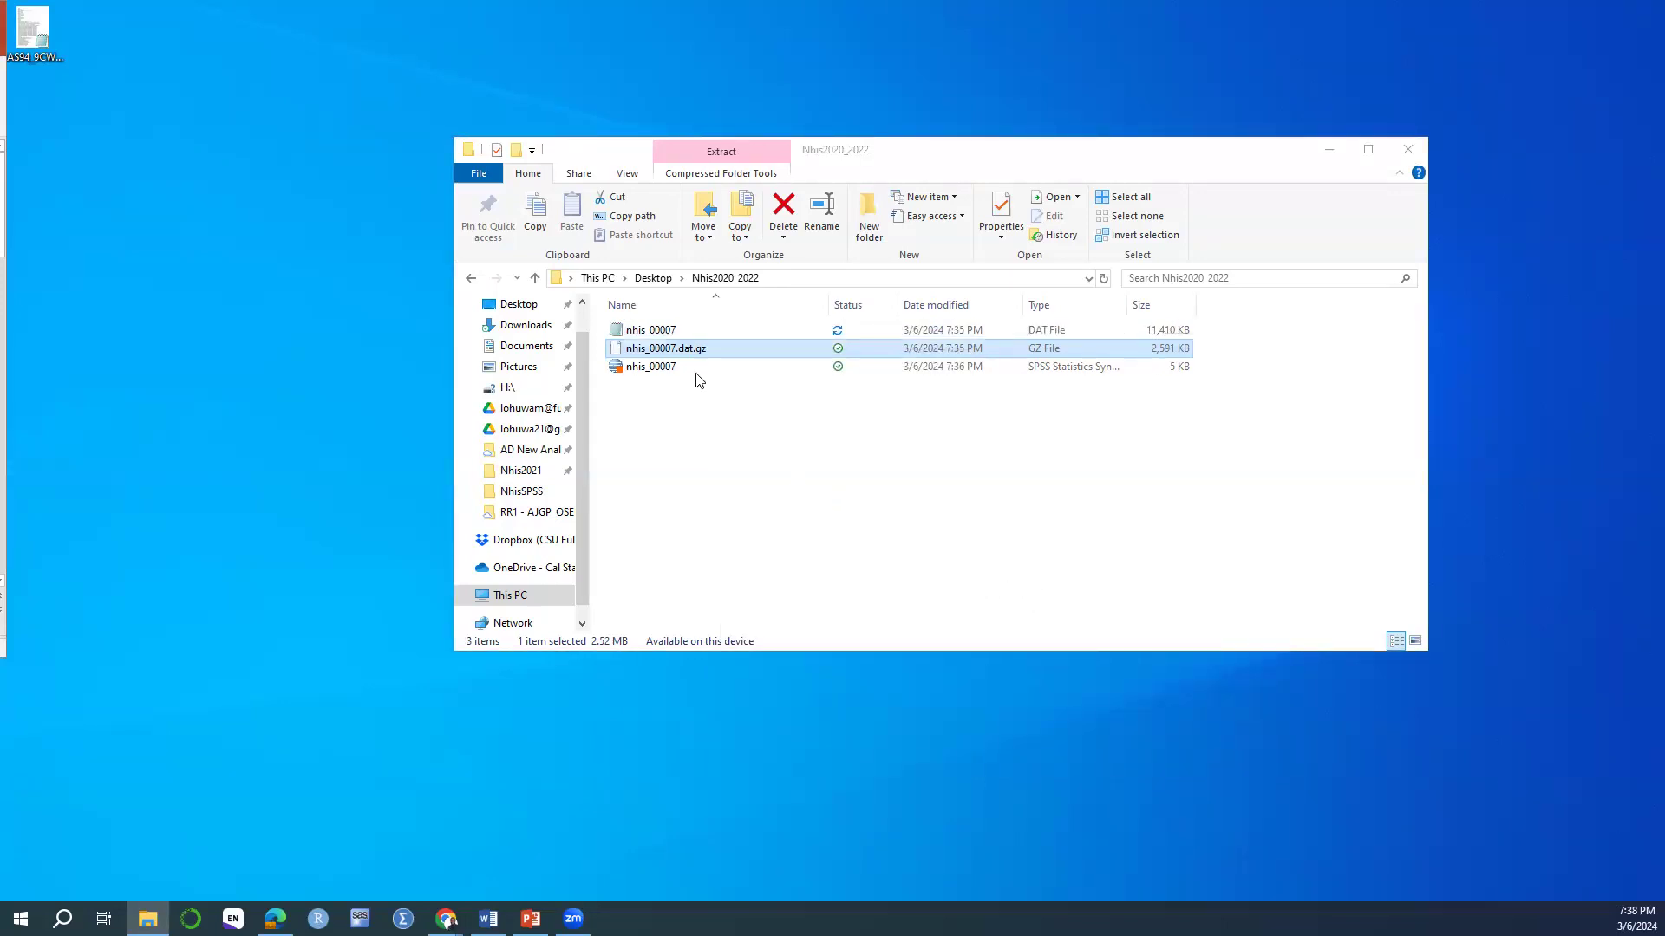
double_click(644, 333)
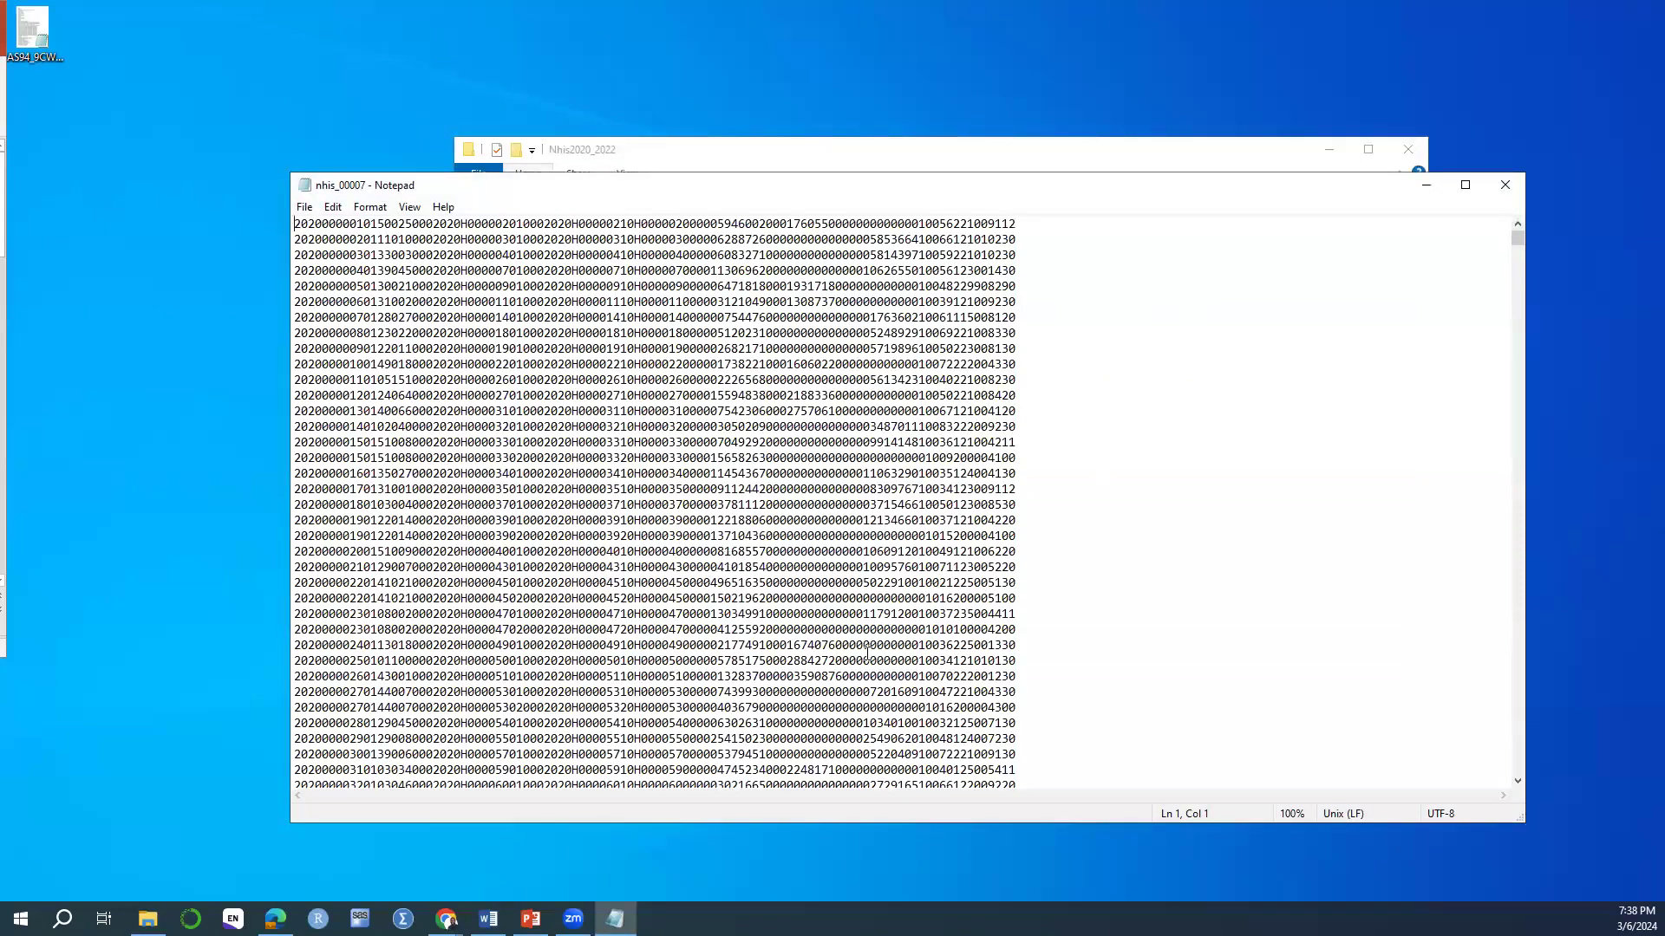
left_click(1517, 189)
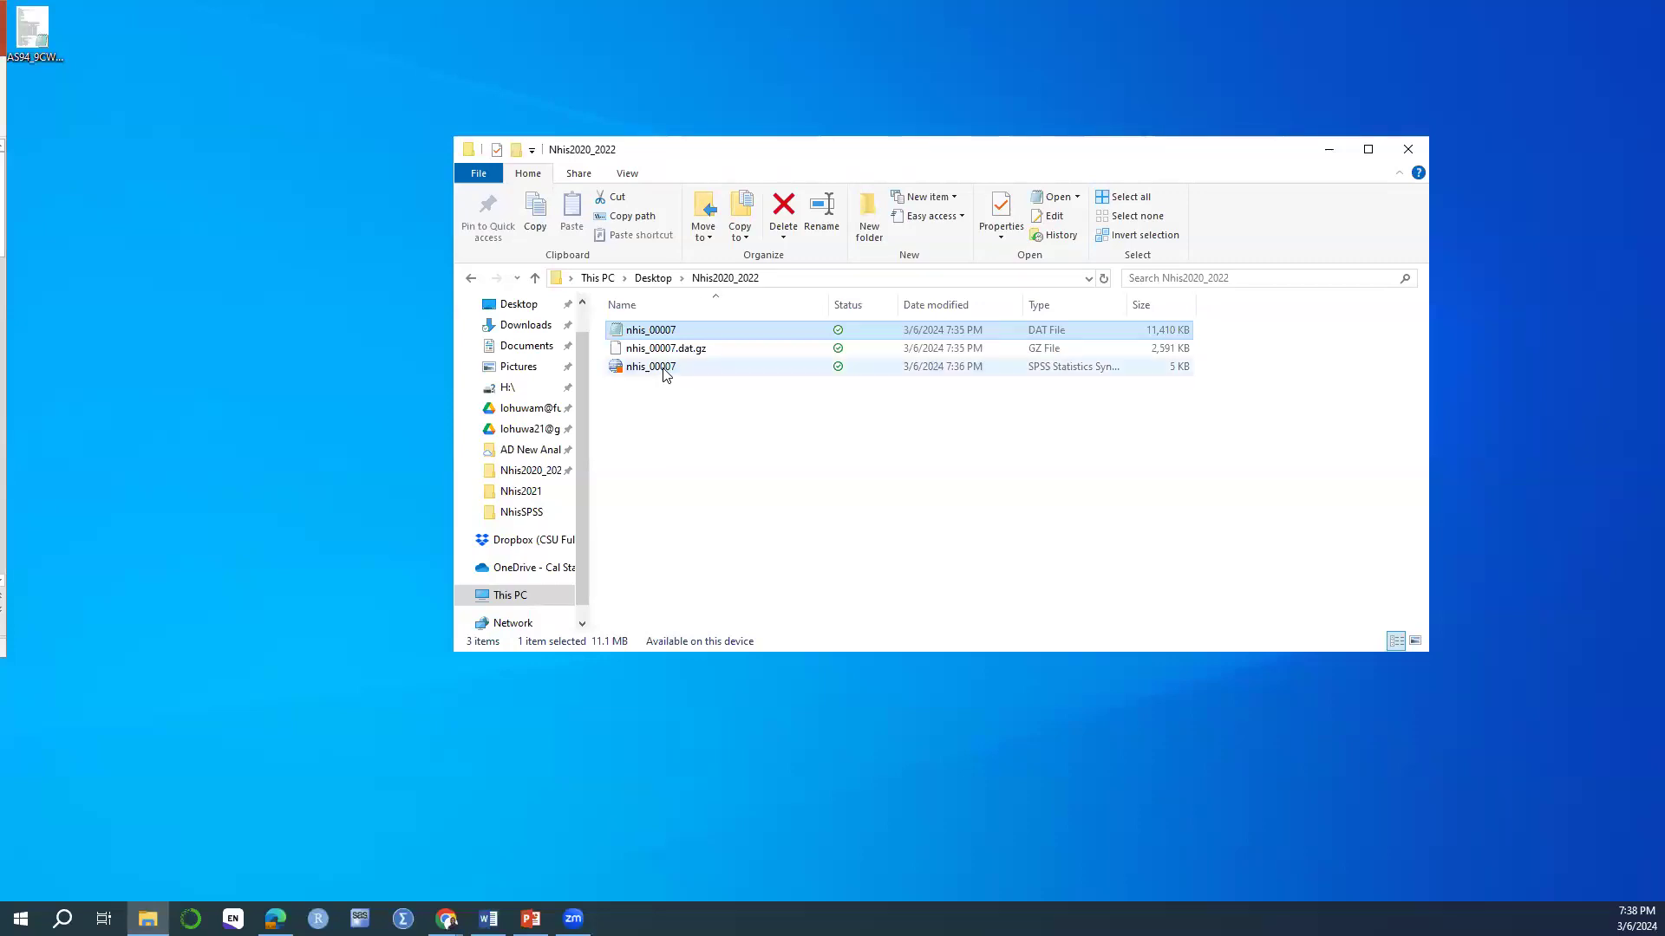
Open the nhis_00007 syntax file in SPSS Statistics and move its Syntax Editor window higher on the screen.
double_click(651, 368)
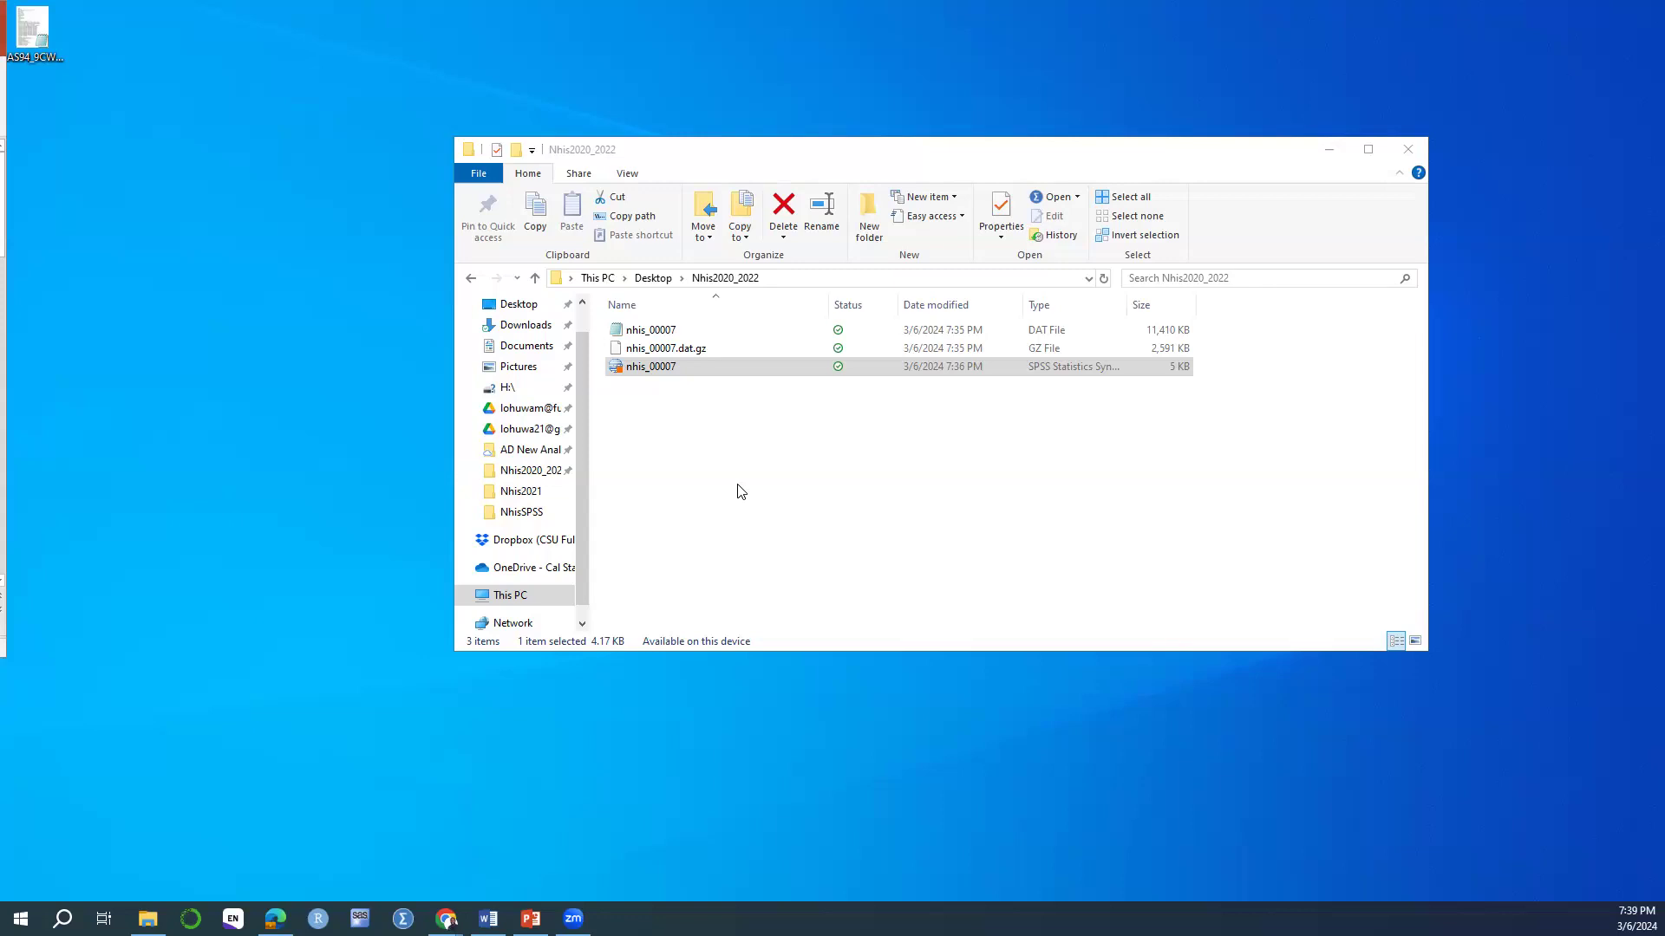
left_click(741, 492)
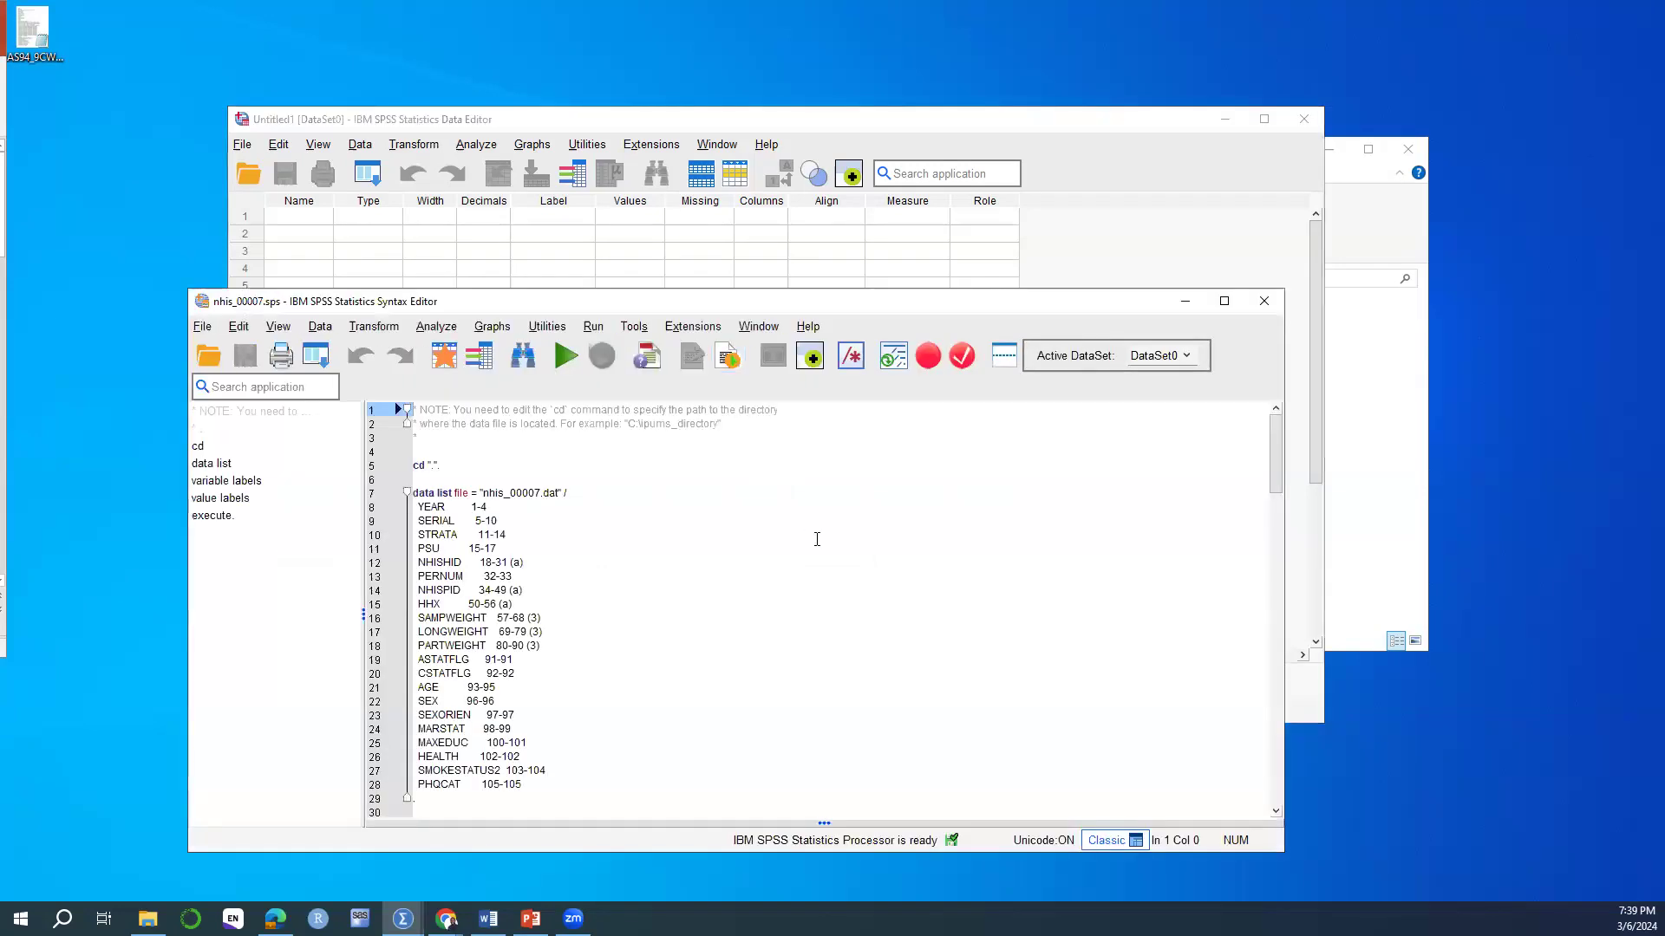
left_click_drag(876, 299, 960, 150)
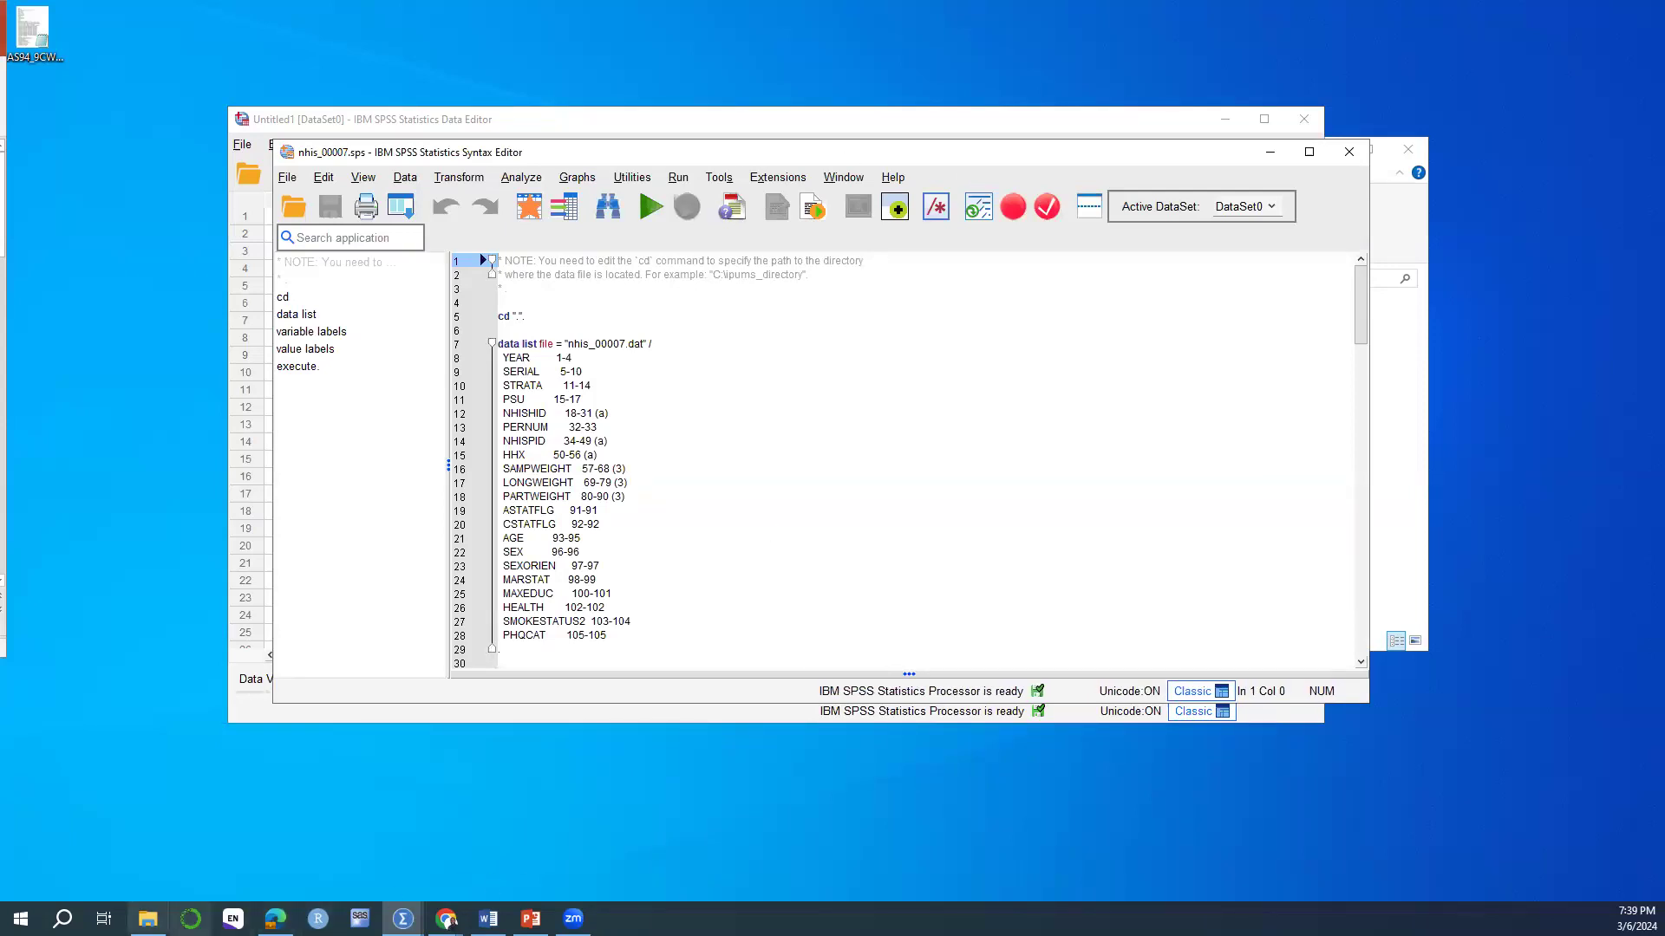
Switch to File Explorer and copy the folder location from the properties of the nhis_00007 syntax file.
left_click(148, 919)
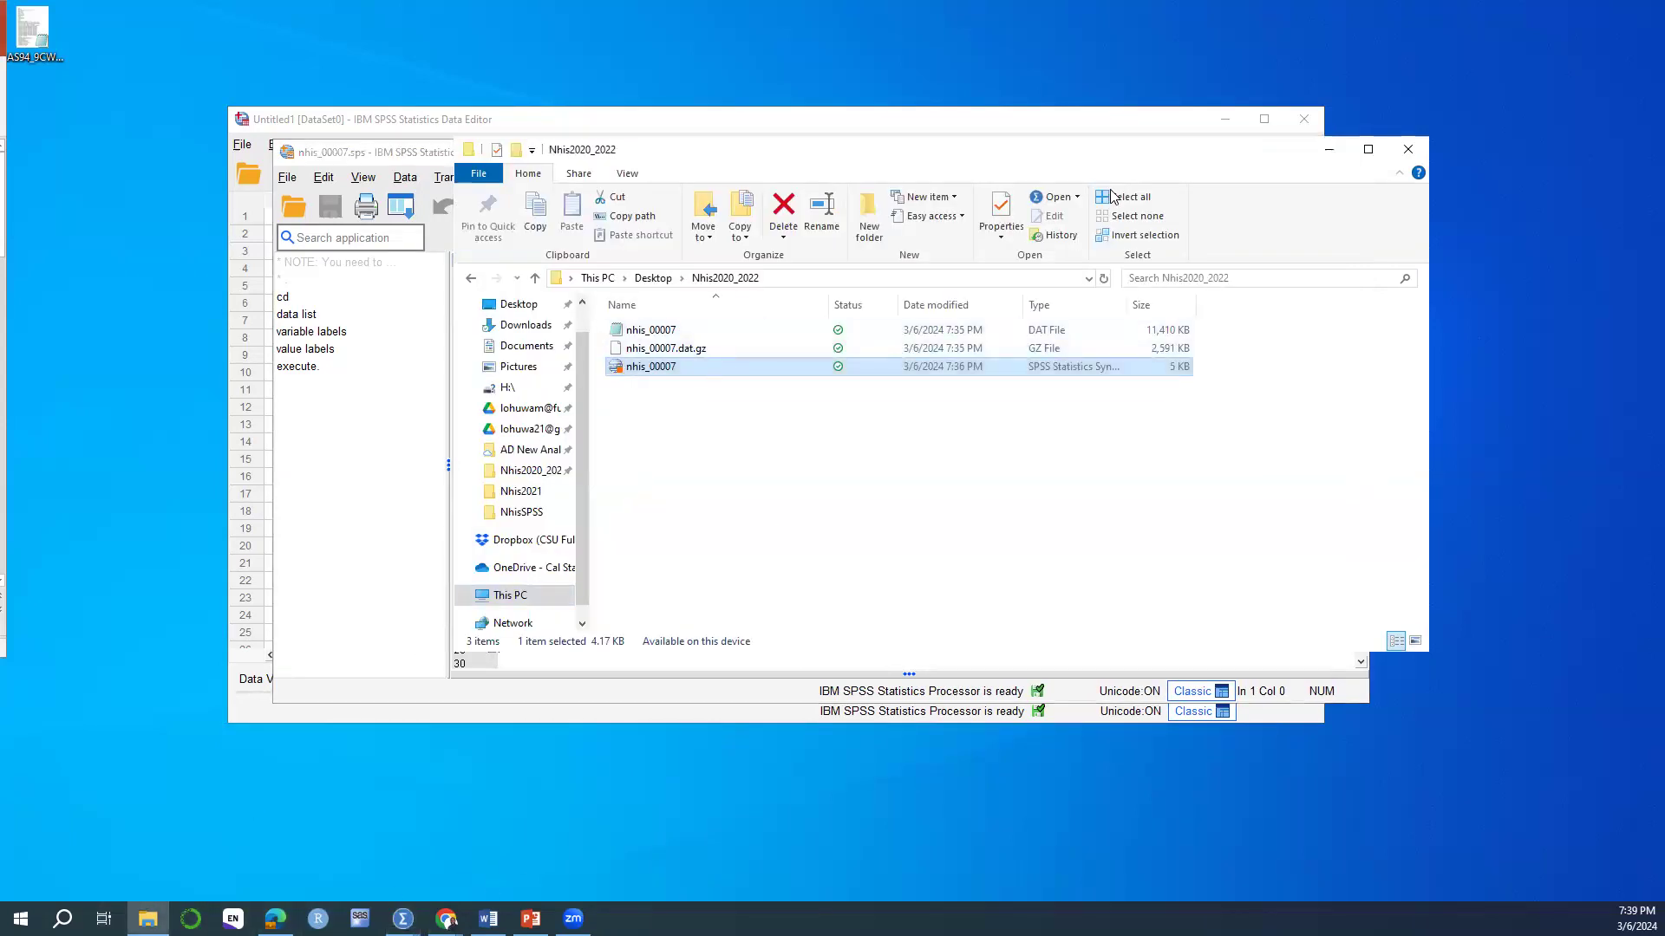
left_click(1329, 149)
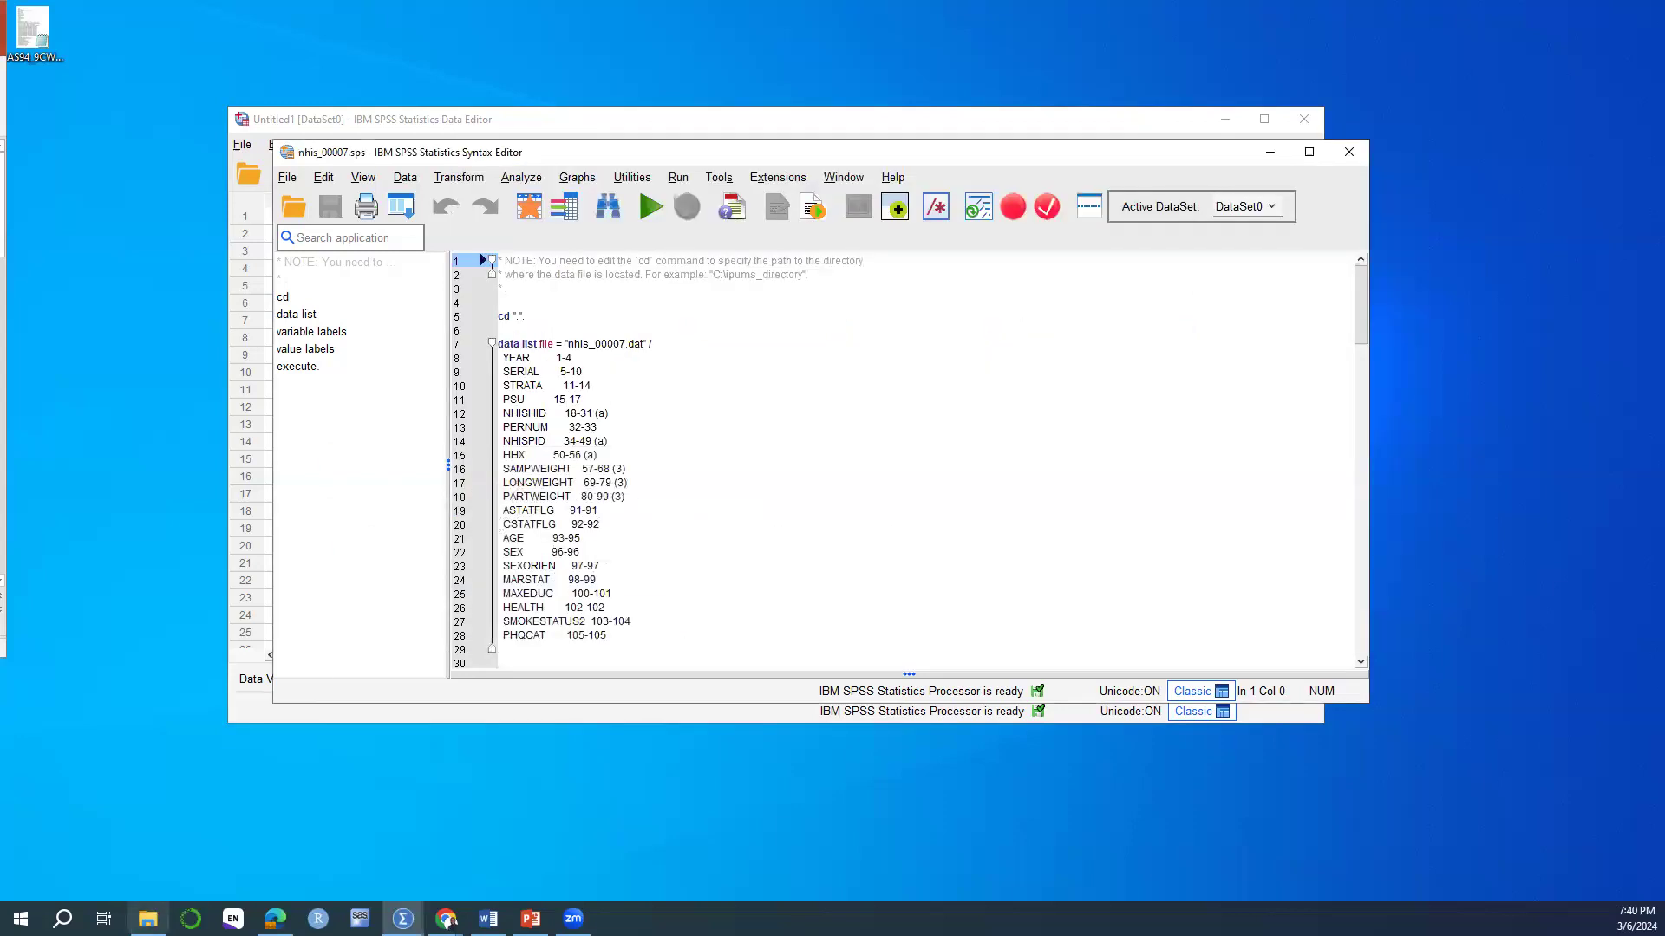
left_click(148, 919)
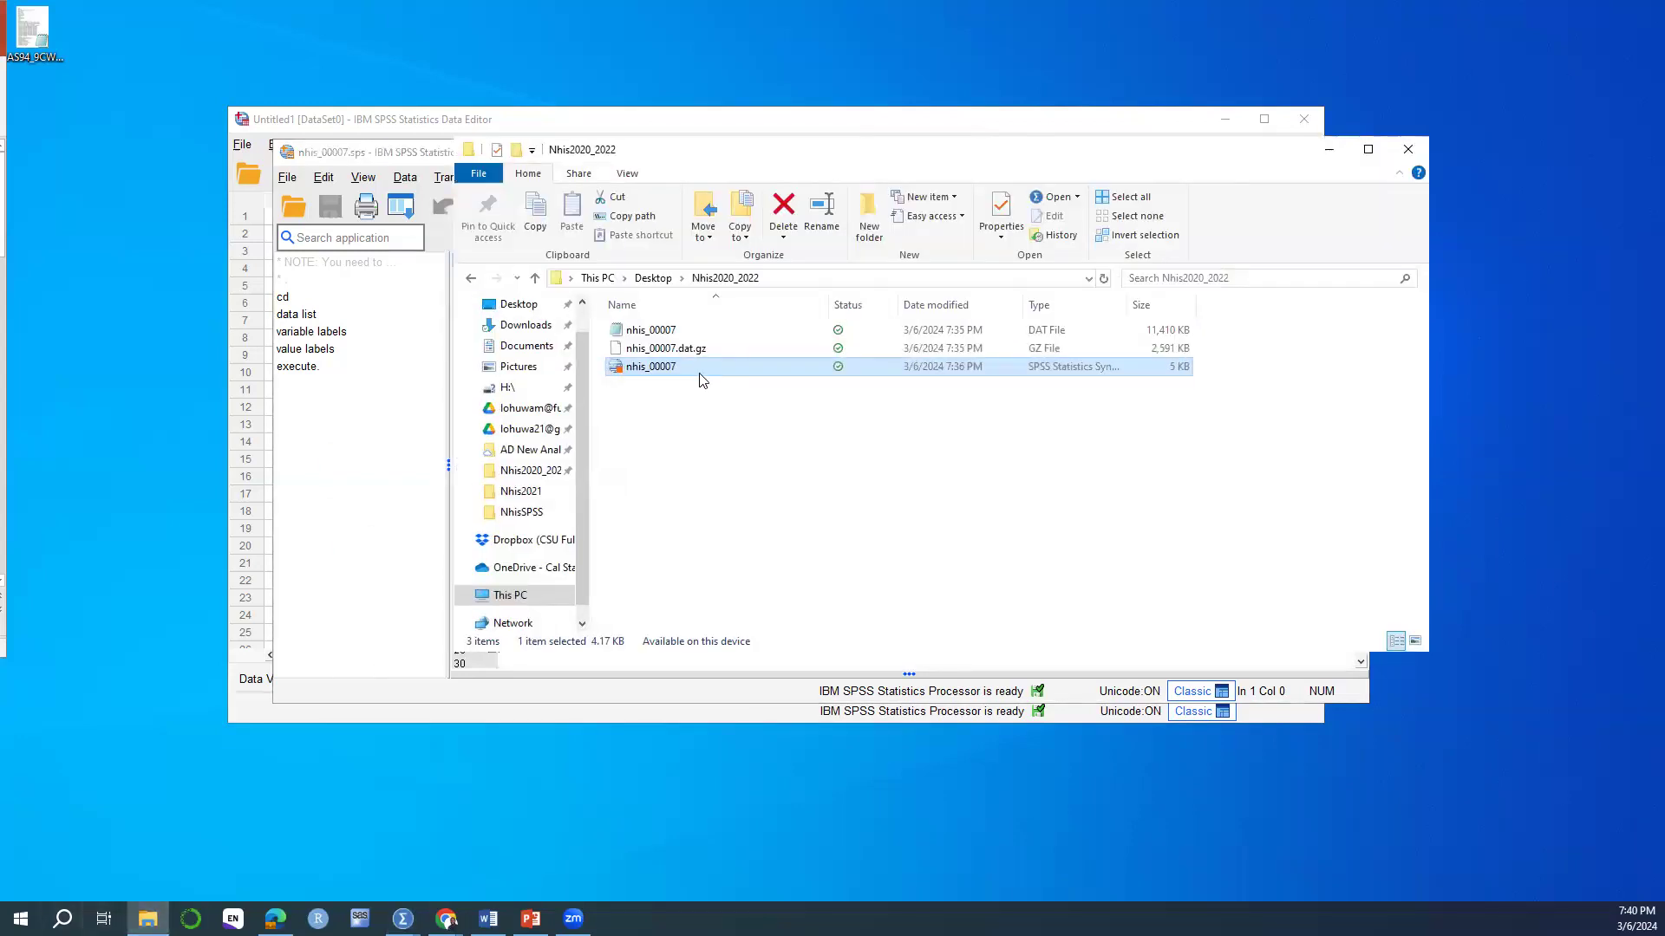
right_click(703, 375)
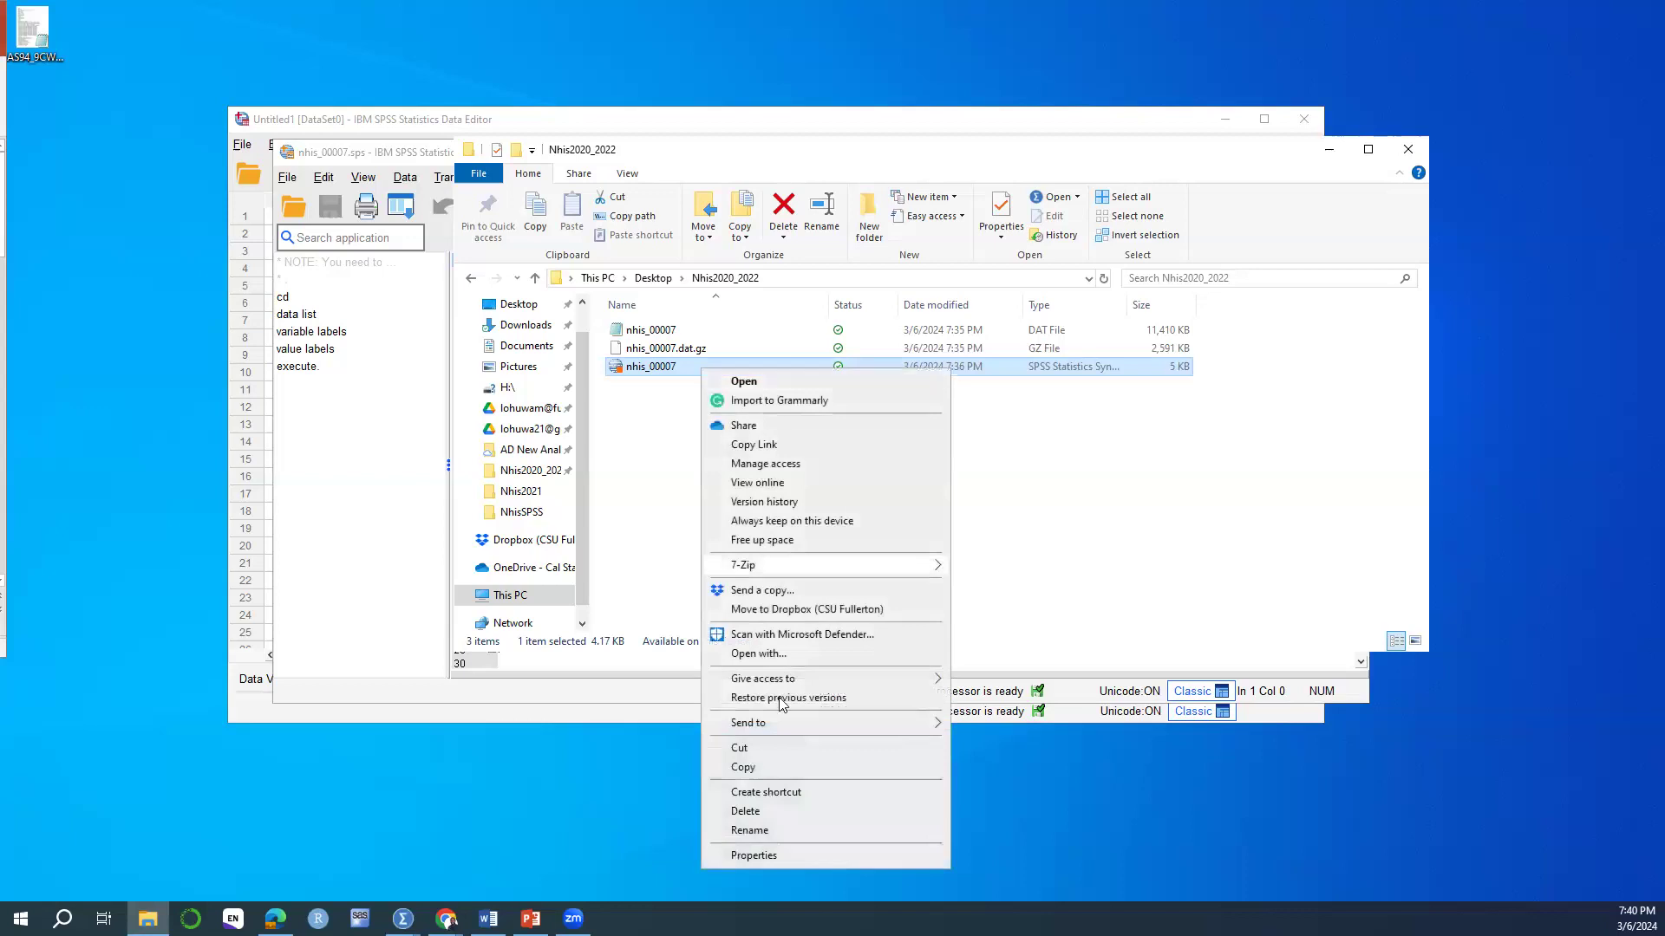
left_click(761, 857)
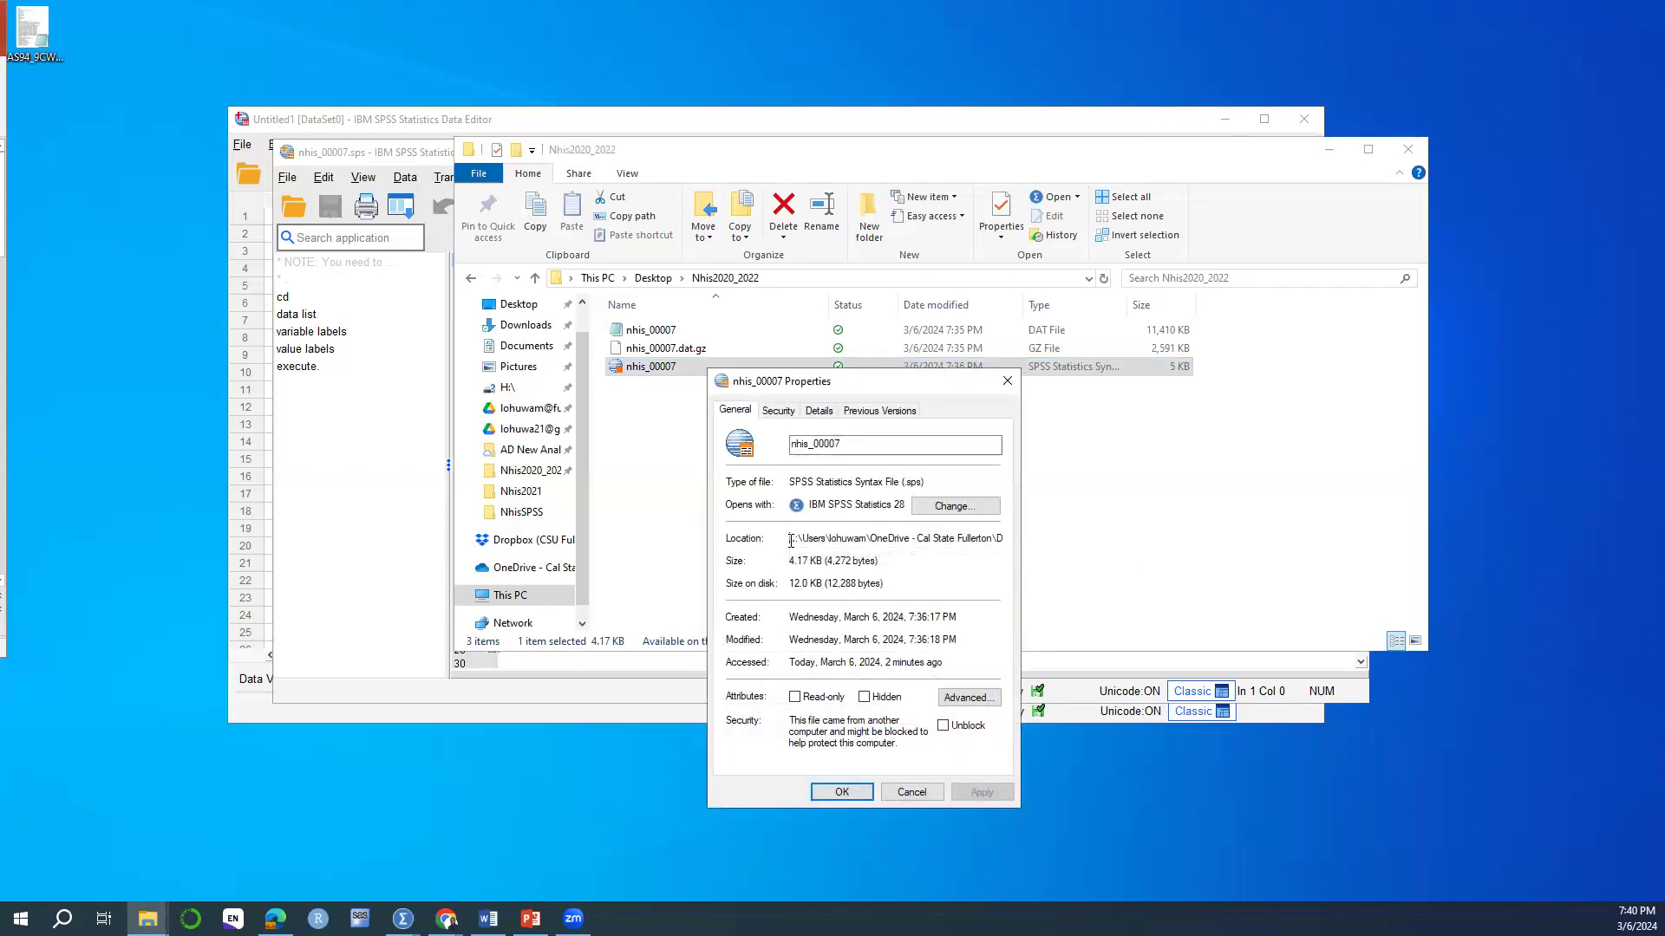
left_click_drag(790, 541, 1020, 544)
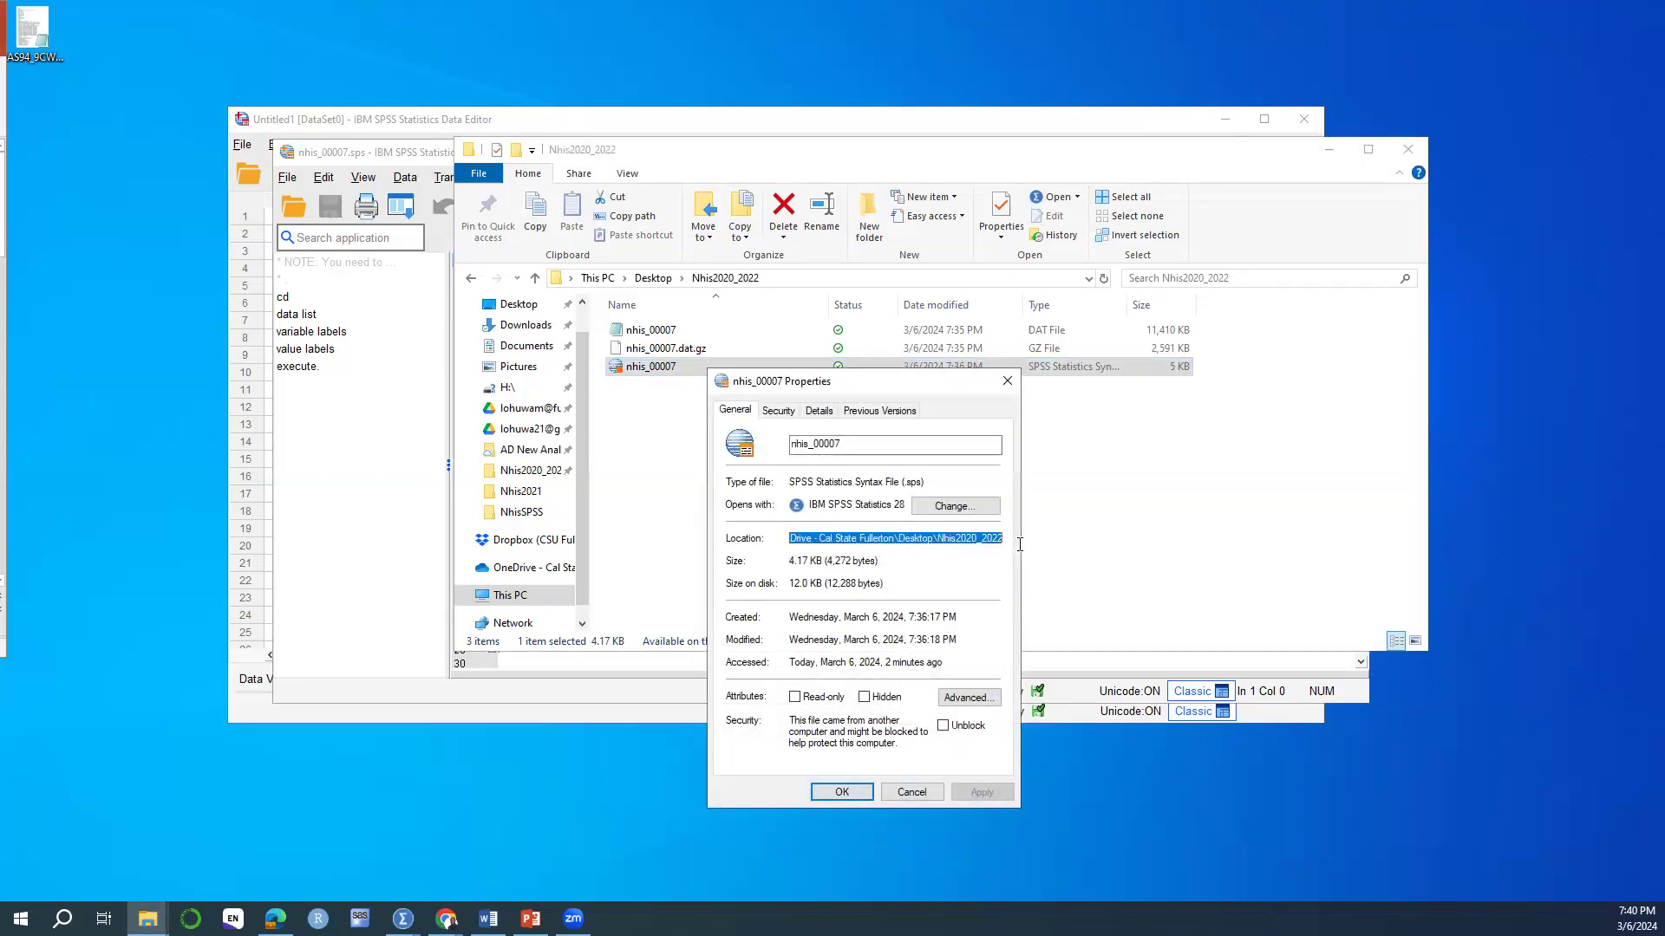
right_click(973, 543)
left_click(1013, 596)
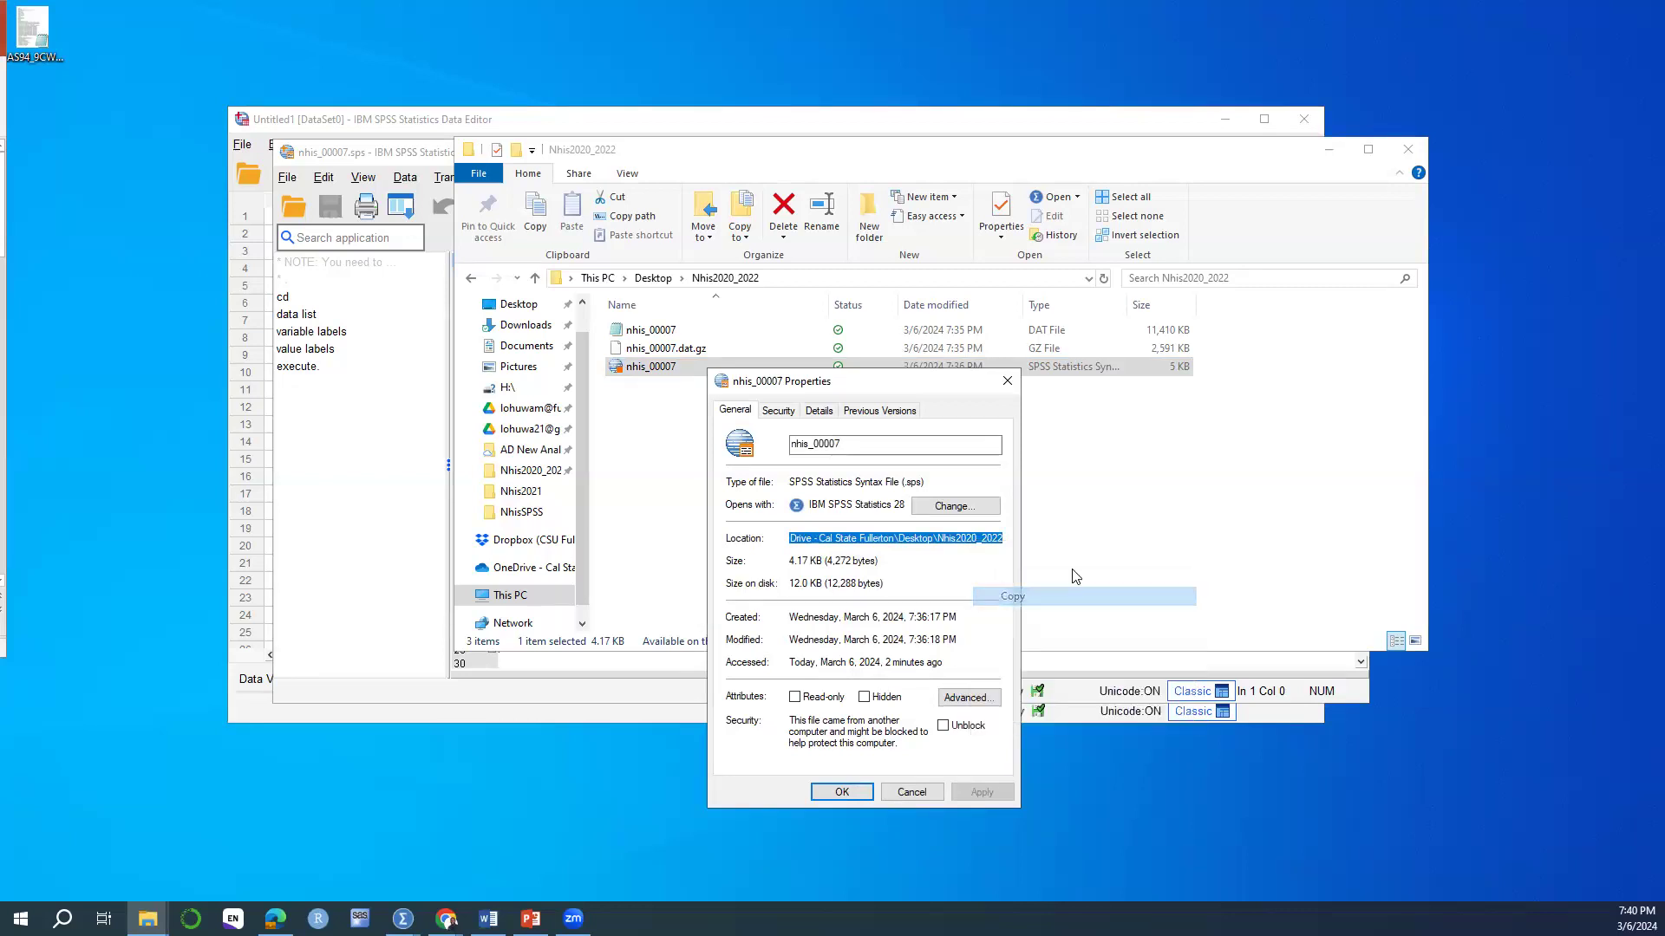
left_click(1301, 171)
left_click(1329, 149)
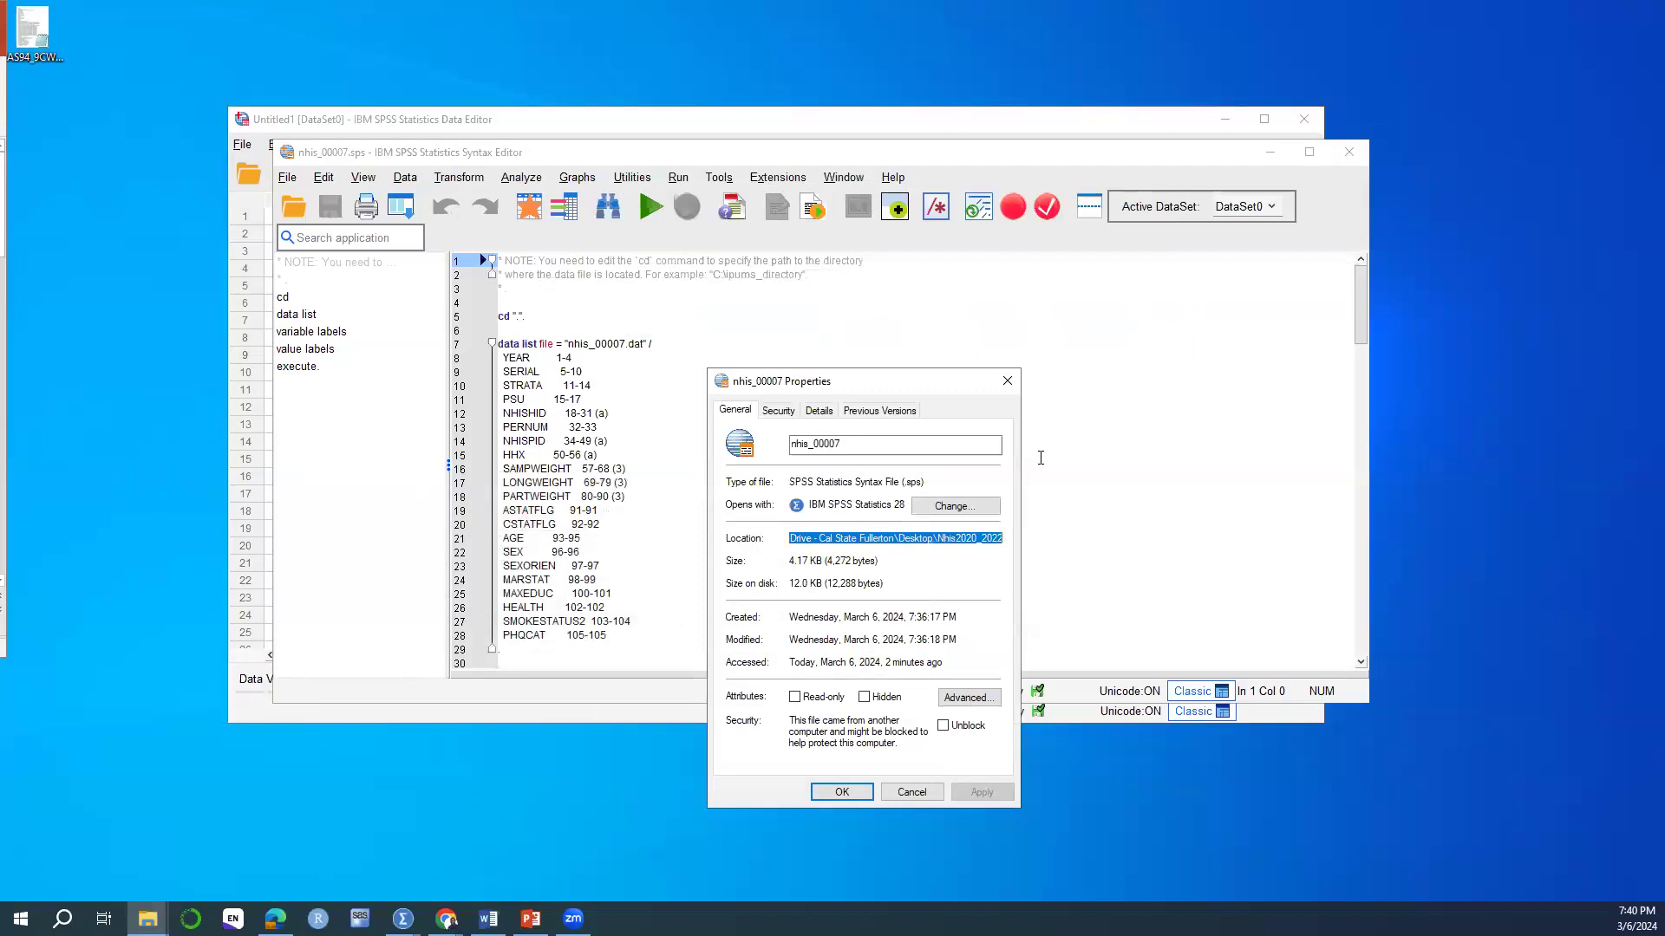
left_click(1007, 381)
Maximize the Syntax Editor and replace the "." path in the cd command with the copied Nhis2020_2022 folder path.
left_click(1309, 152)
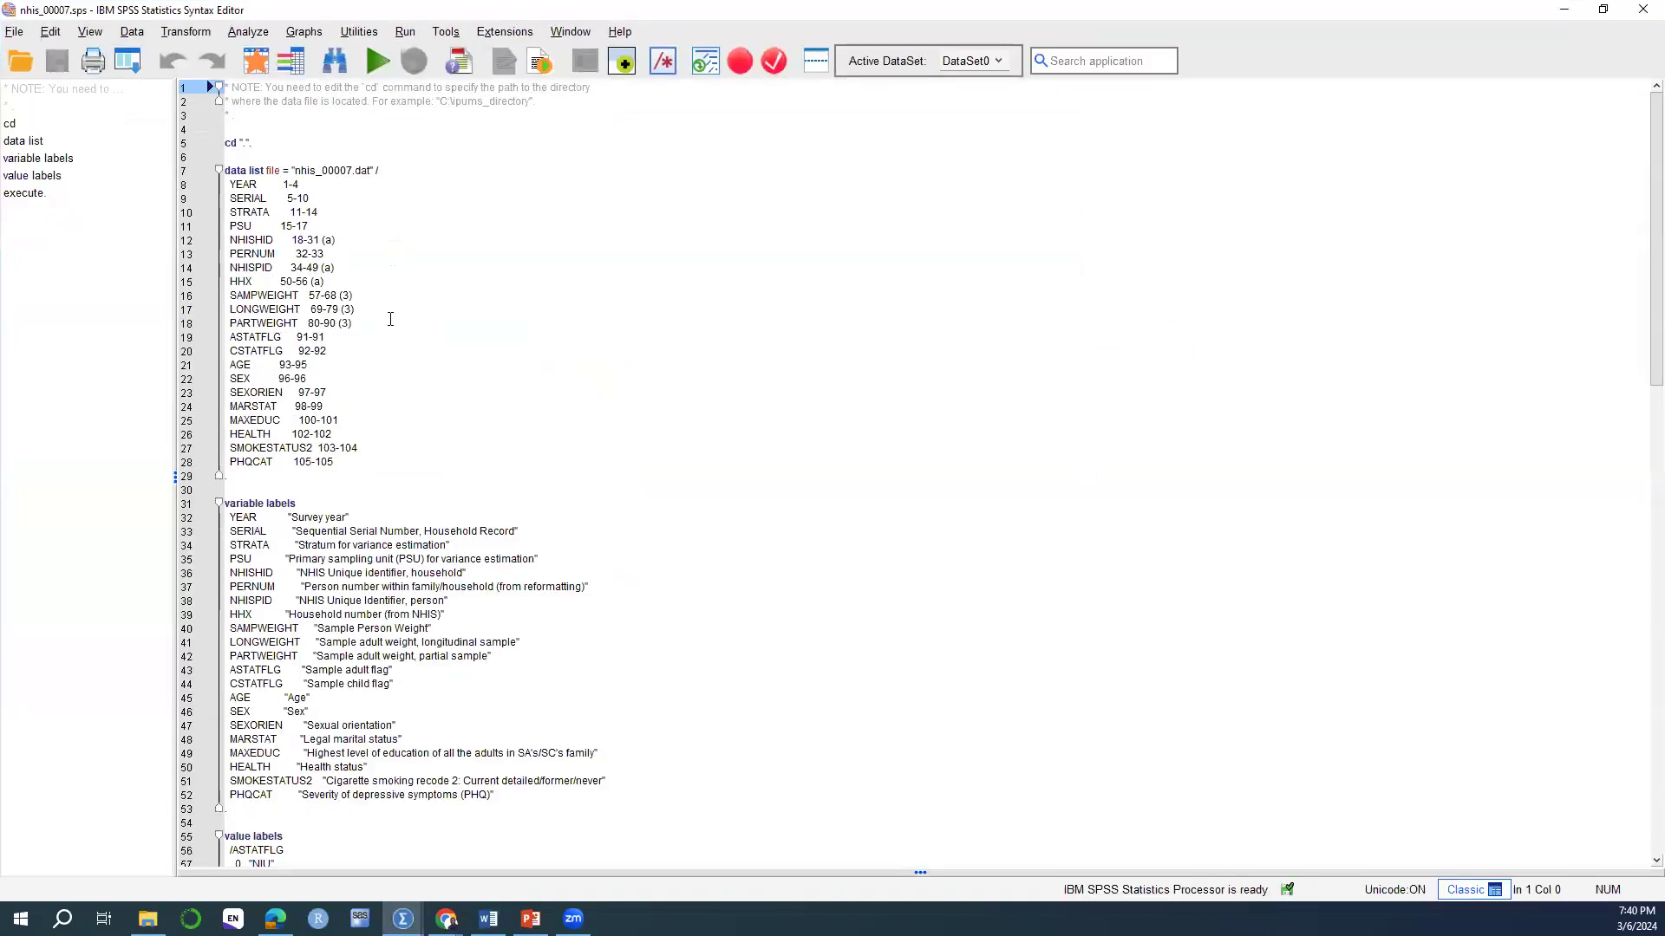
left_click(246, 146)
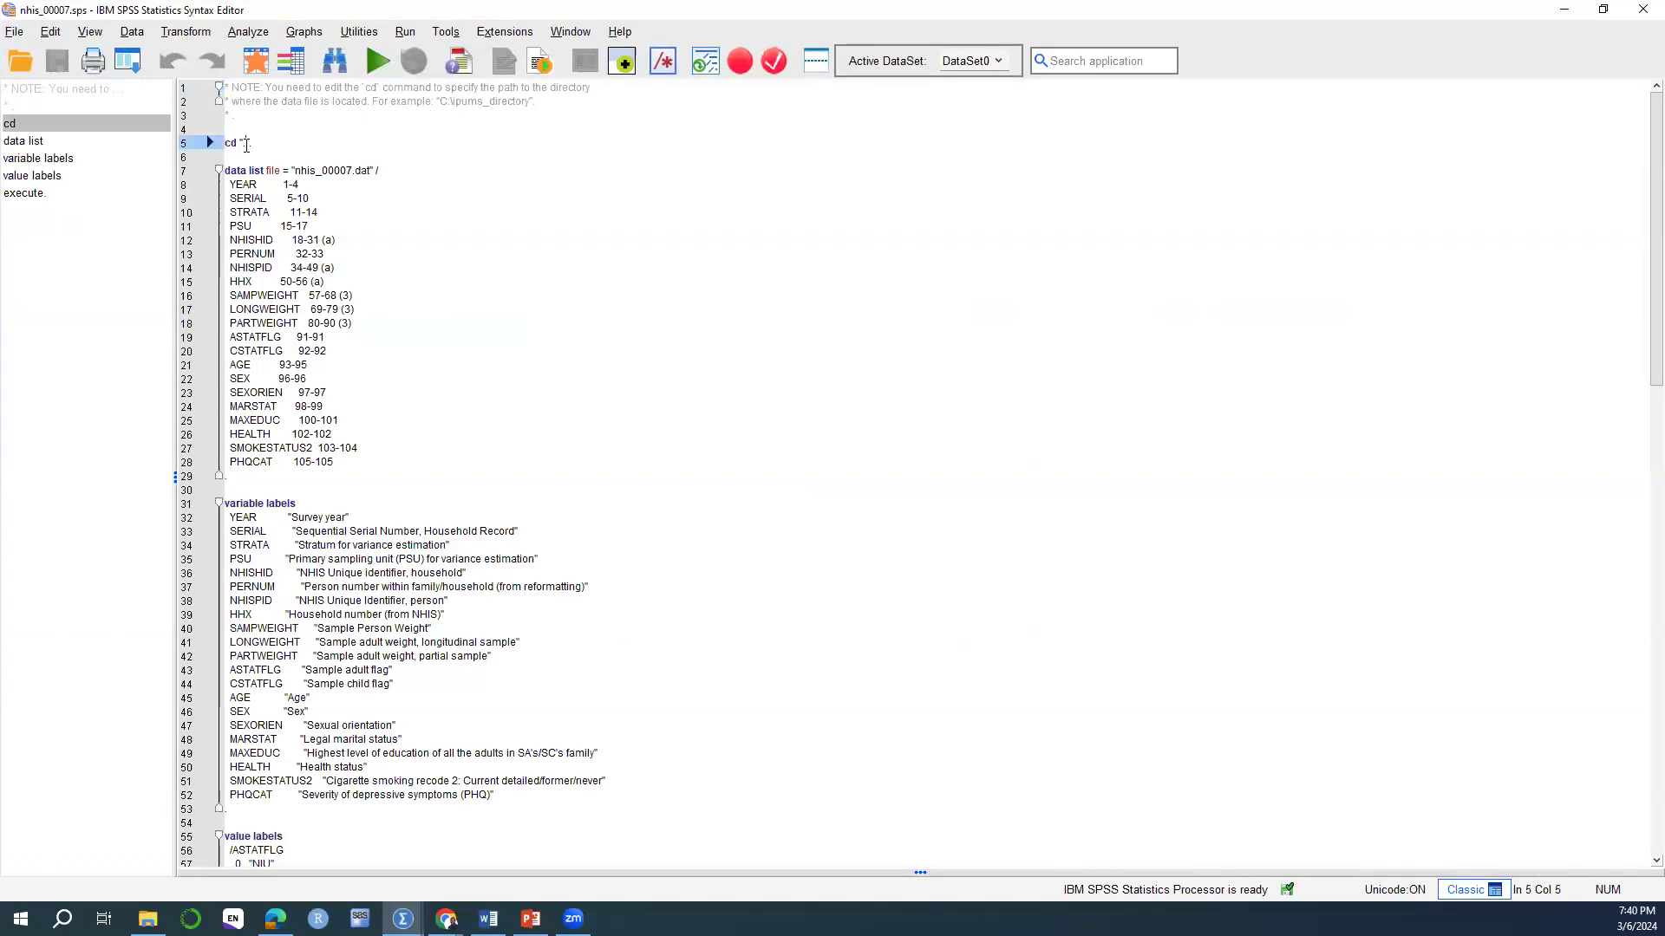
key("BackSpace")
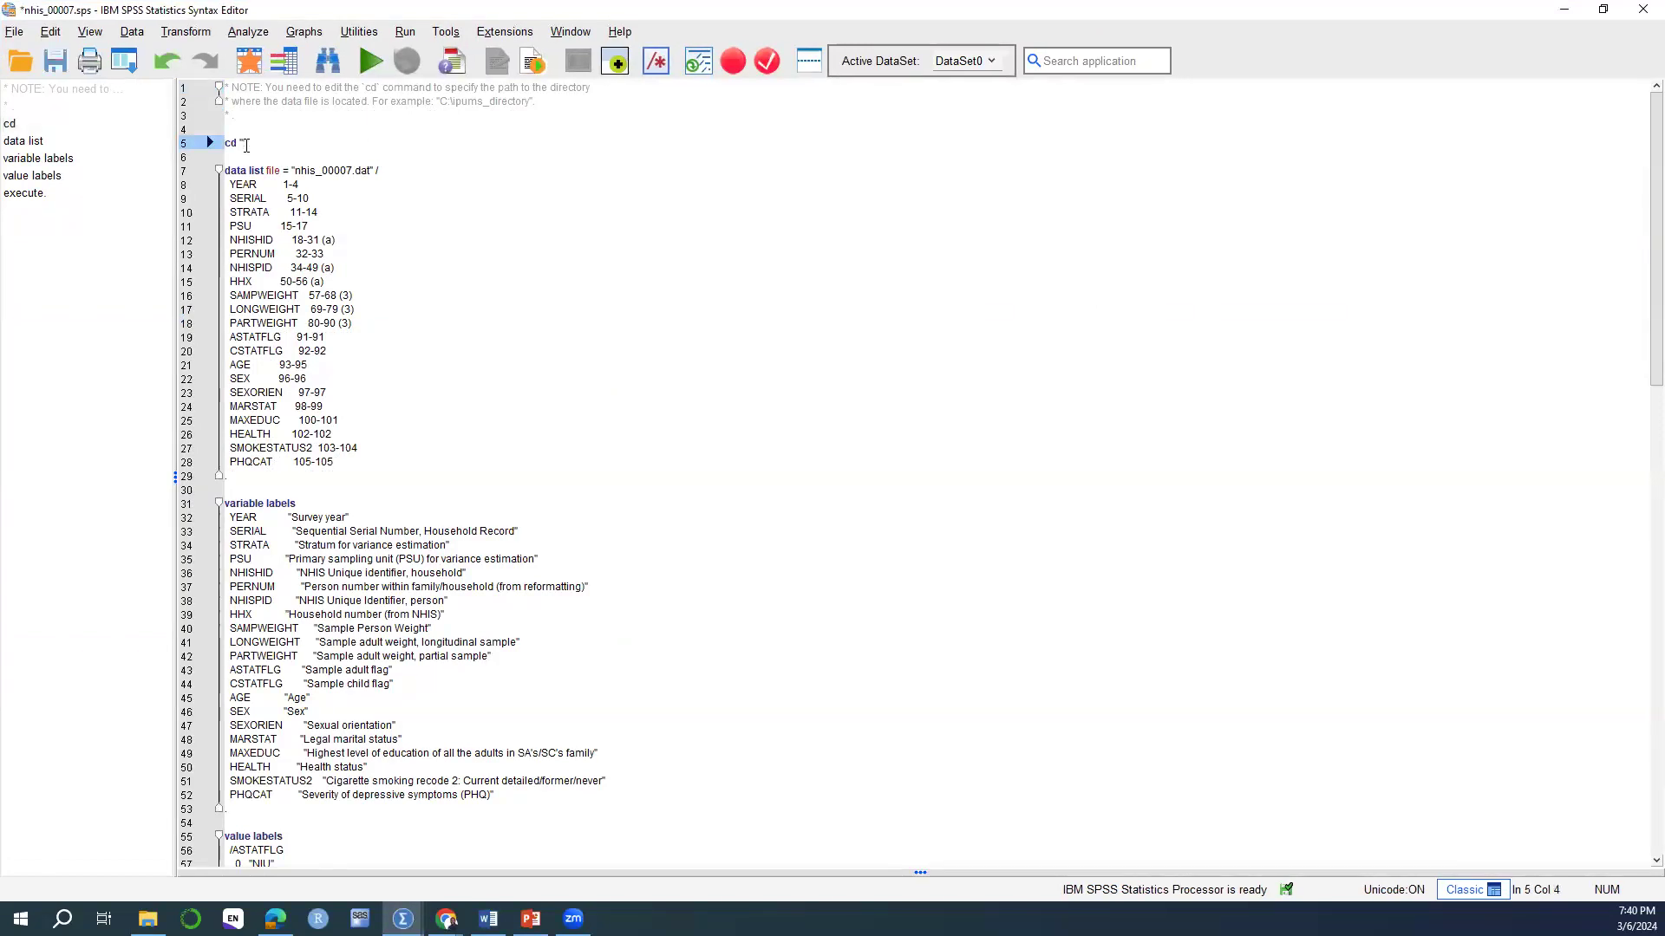
key("ctrl+v")
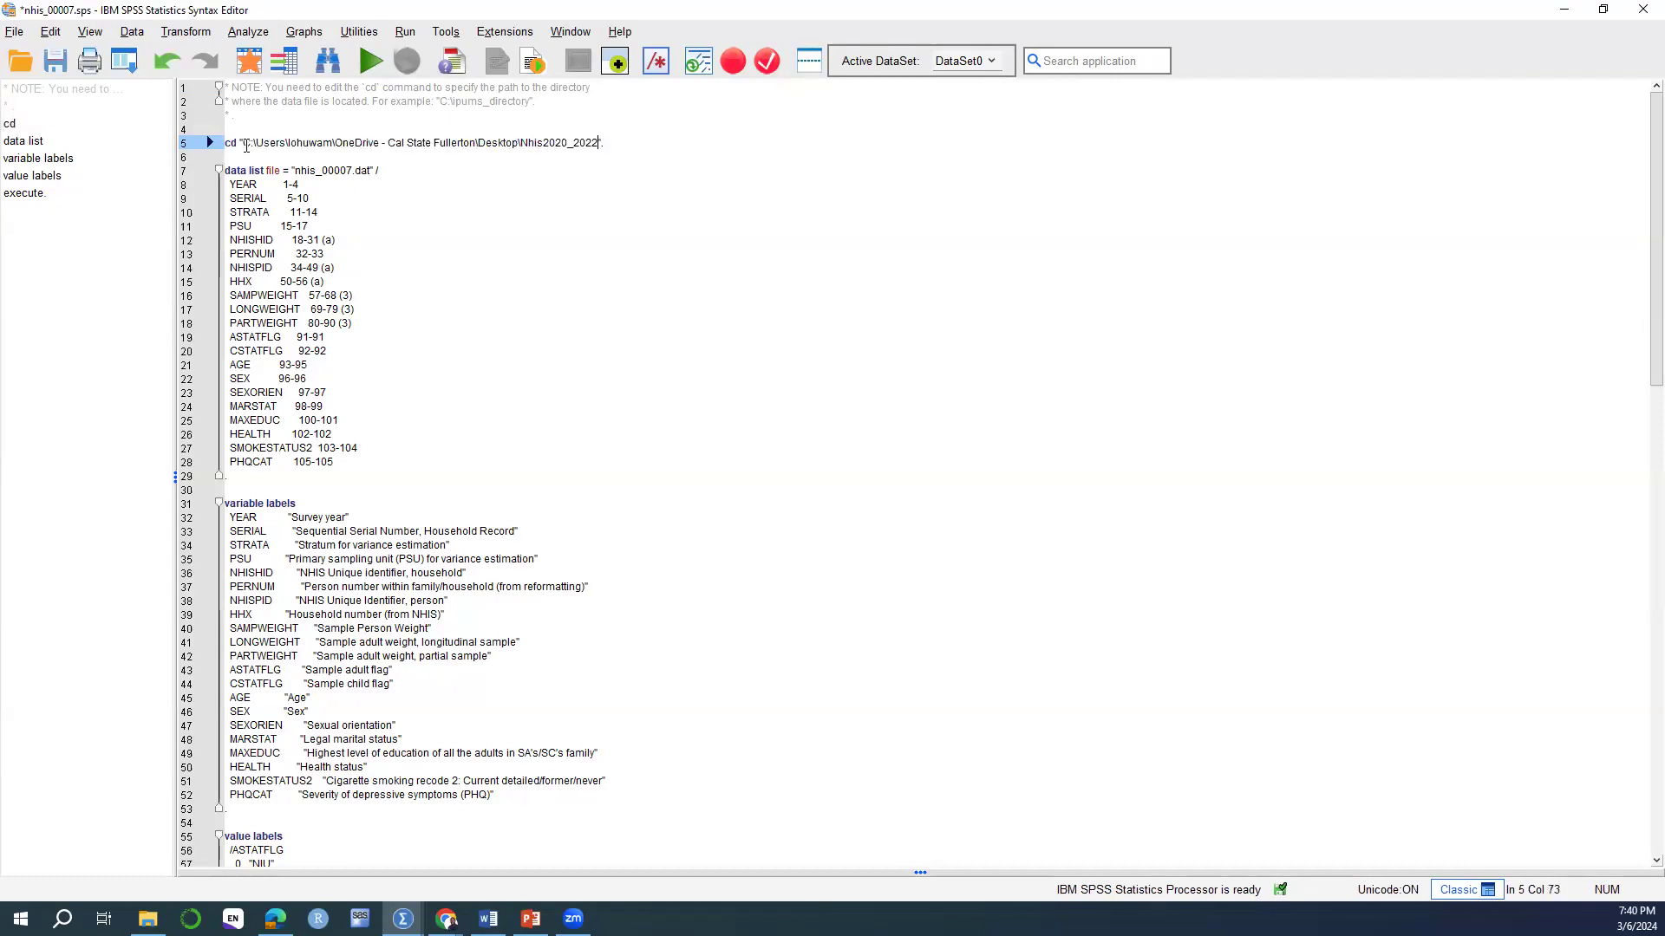
Insert the copied folder path and a backslash before nhis_00007.dat in the data list file command.
left_click(297, 174)
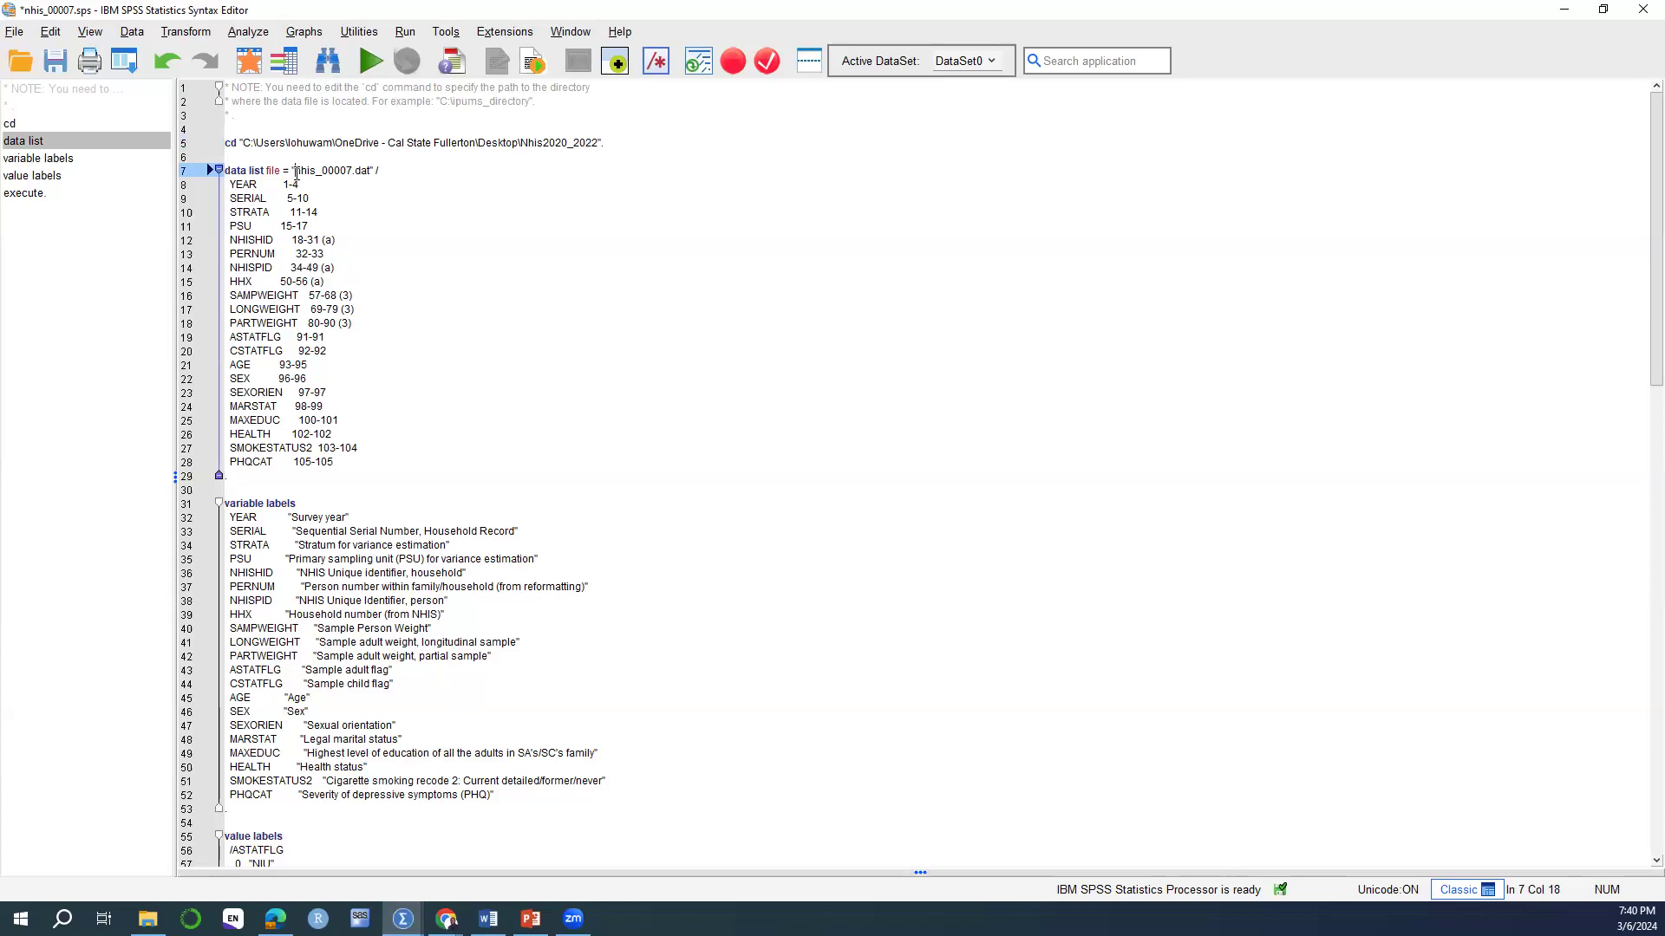
key("ctrl+v")
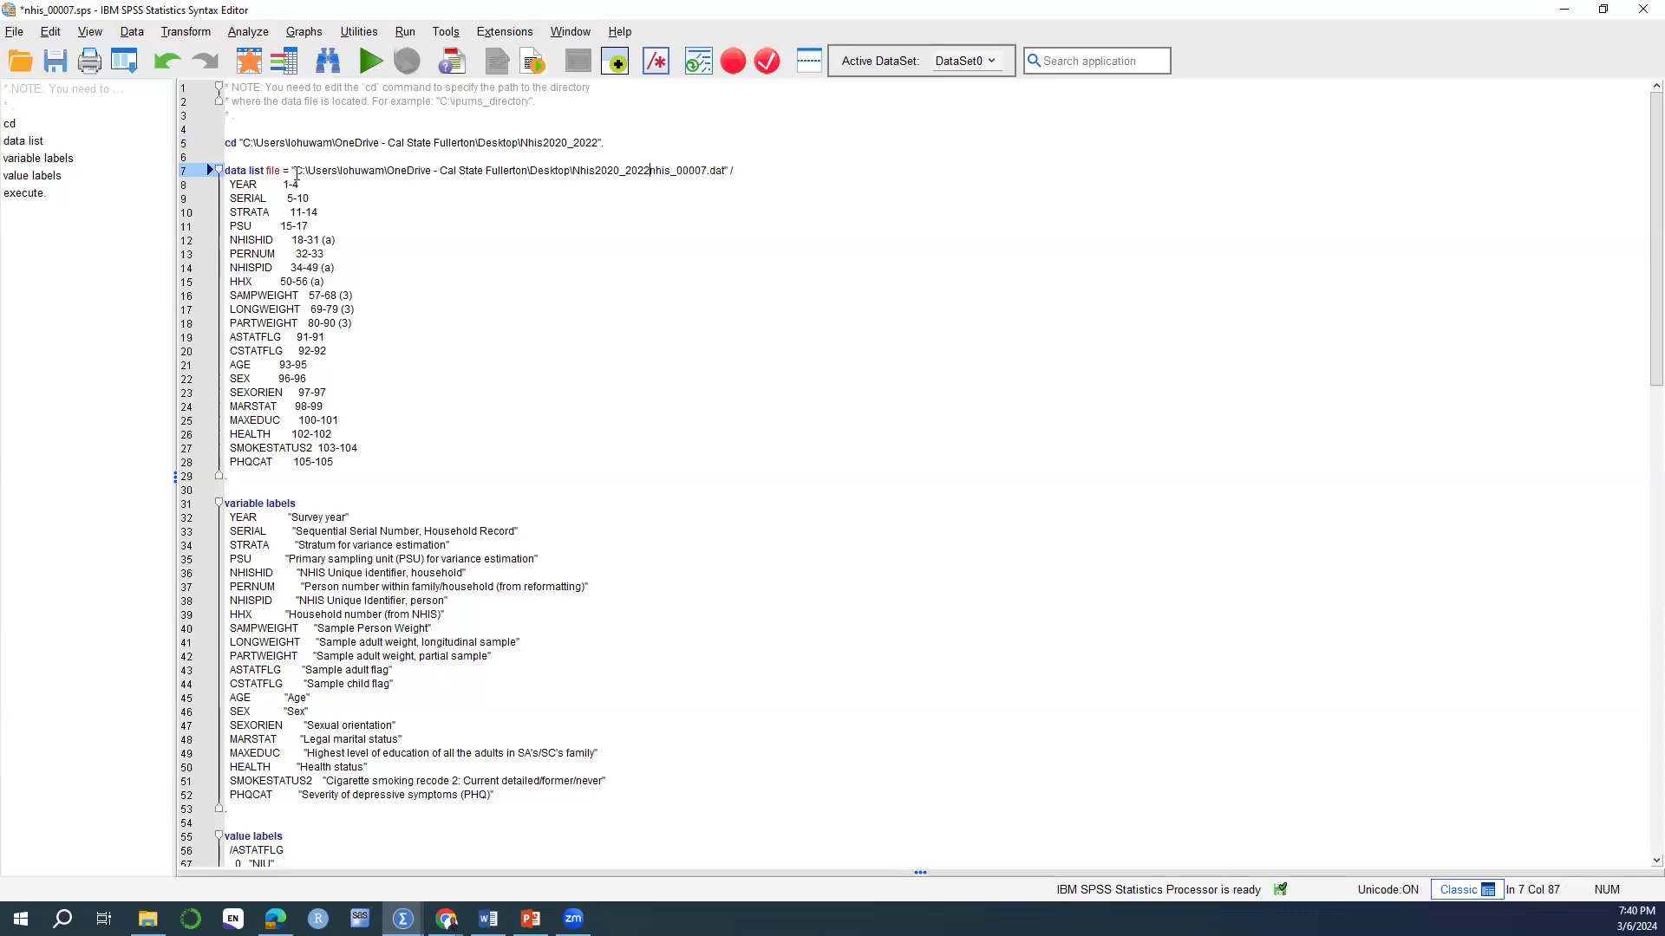
type("\\")
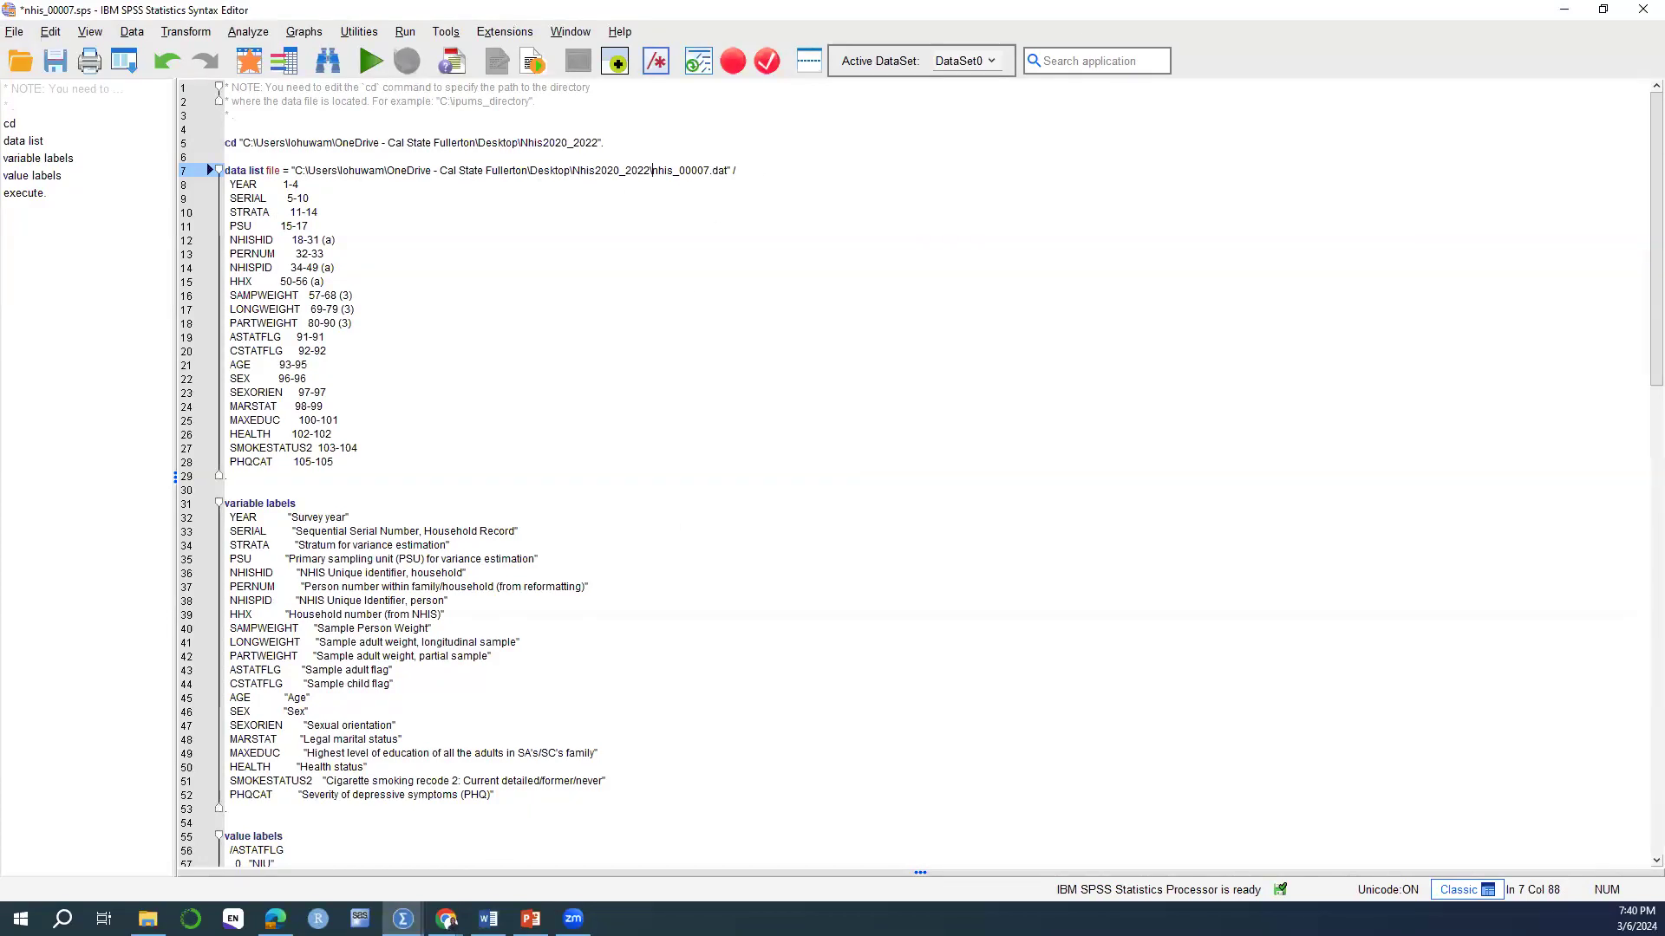
Switch to File Explorer and check the folder location in the properties of the nhis_00007 DAT file.
left_click(147, 918)
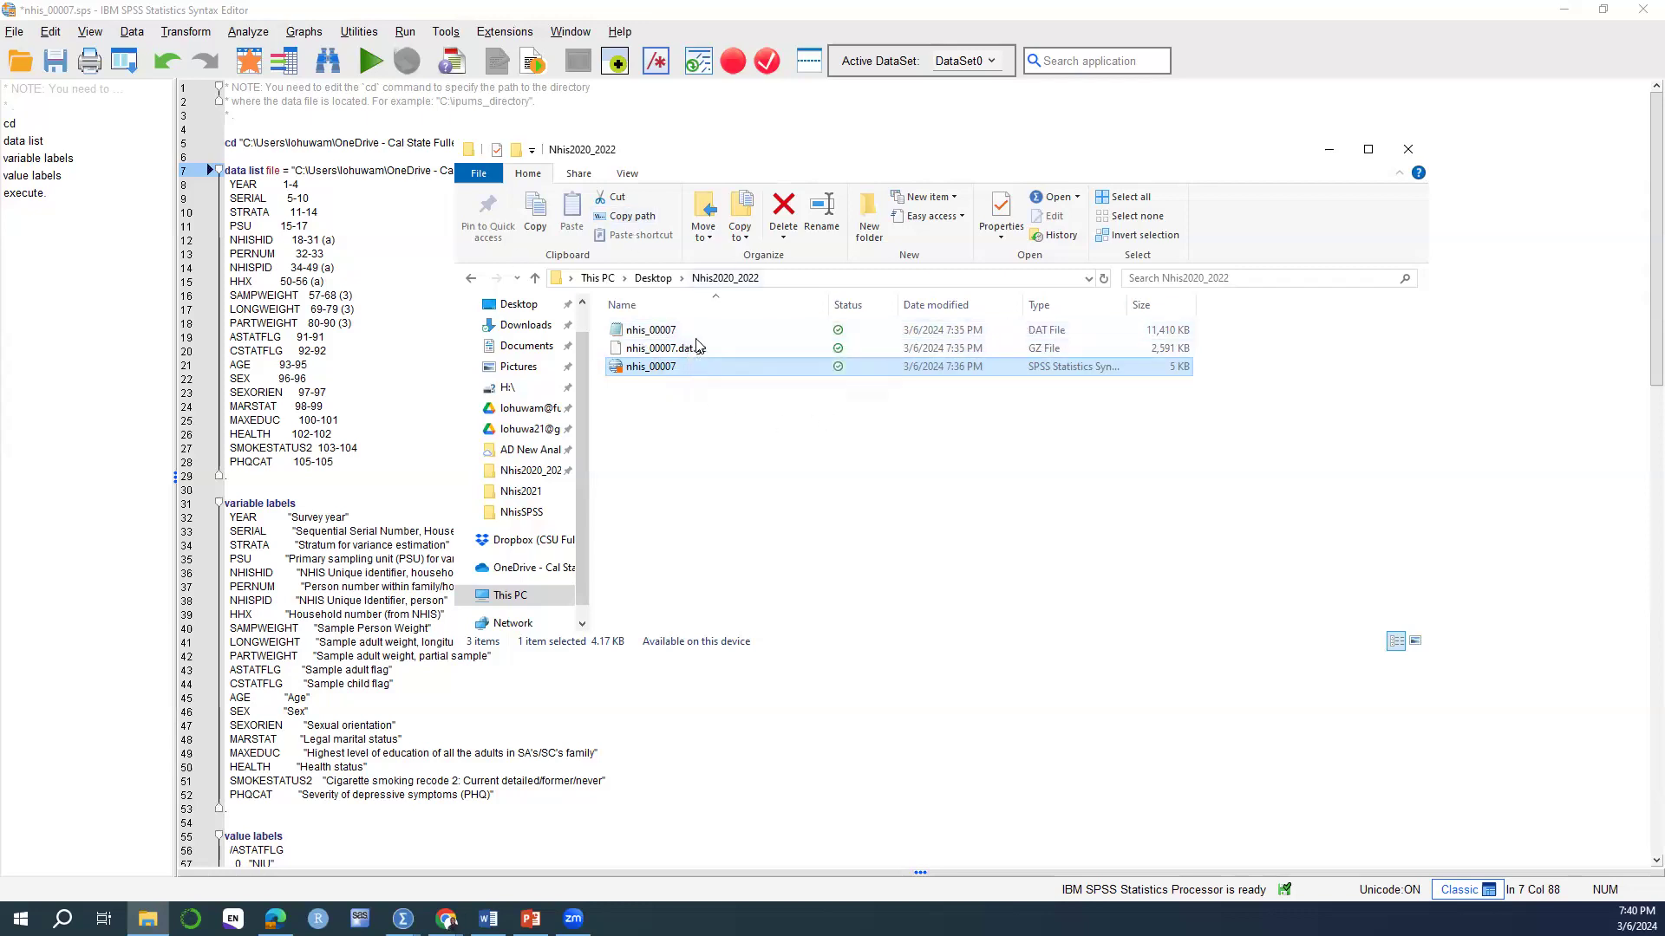
left_click(672, 332)
right_click(735, 331)
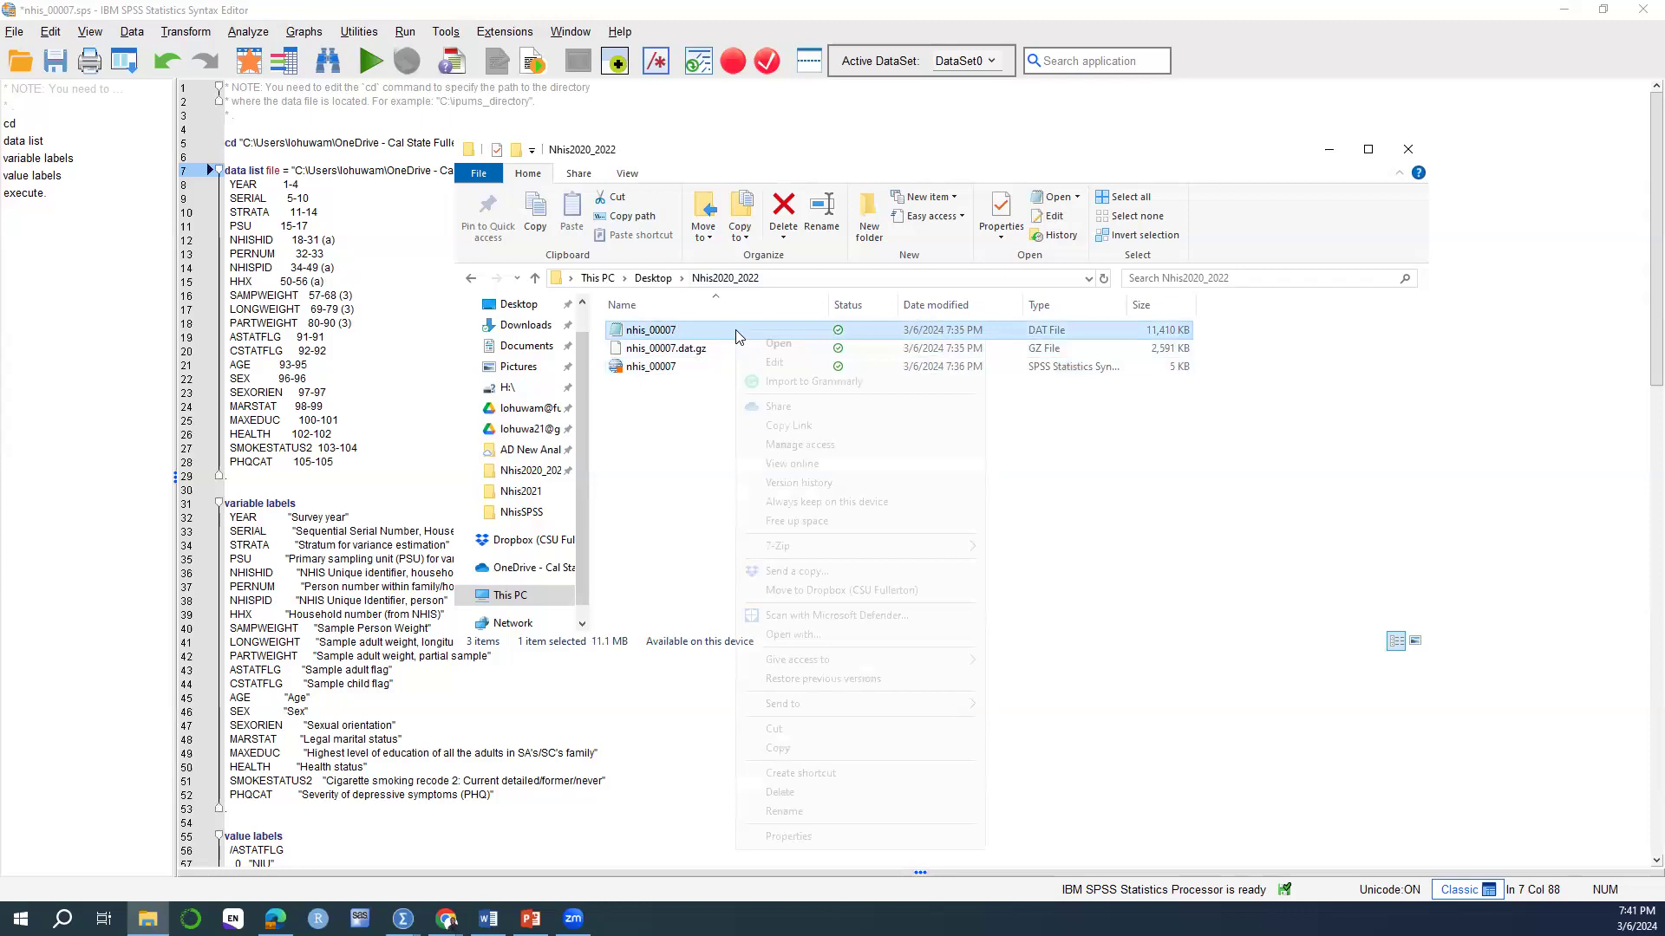
left_click(792, 837)
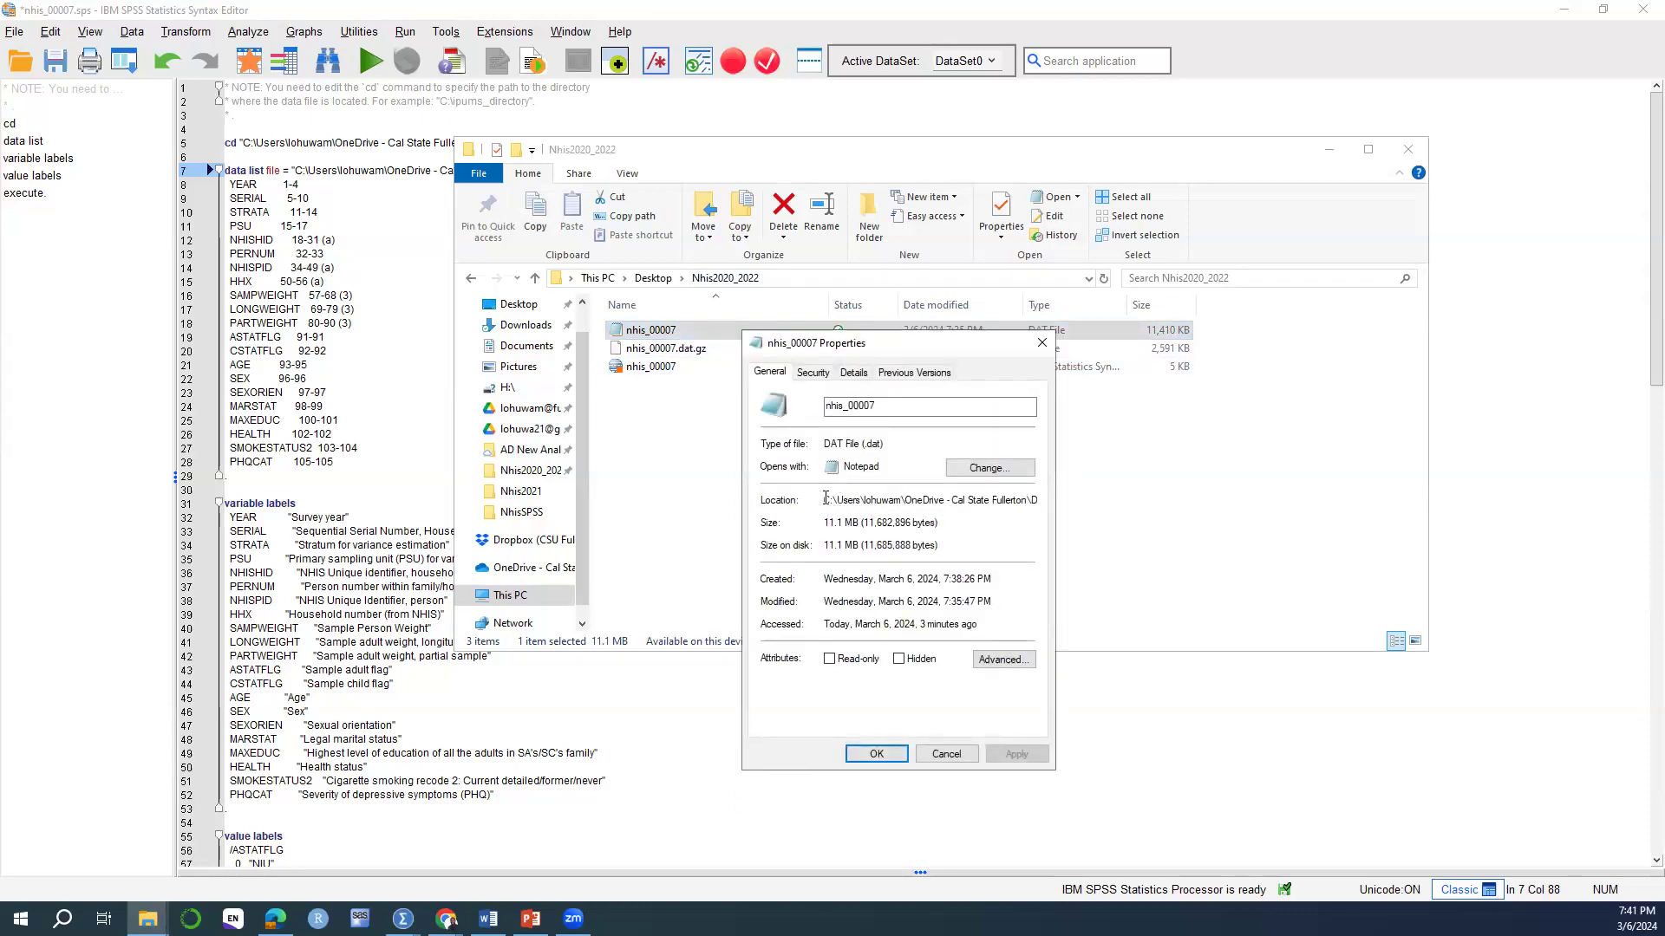
left_click_drag(824, 501, 1083, 505)
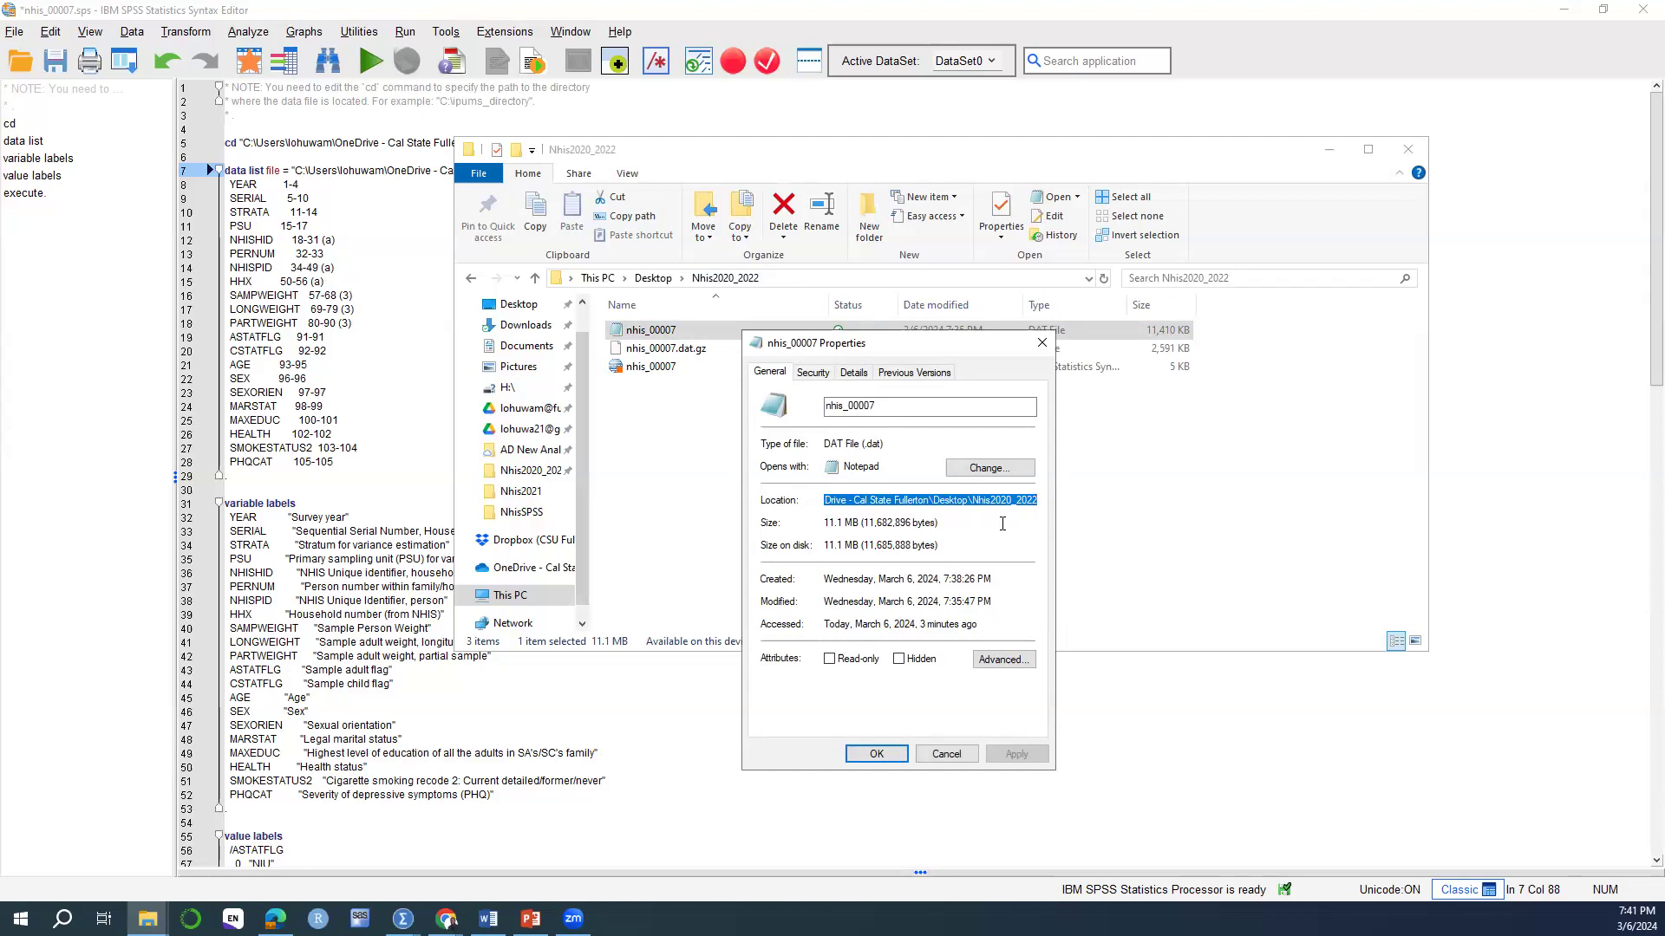
left_click(1042, 346)
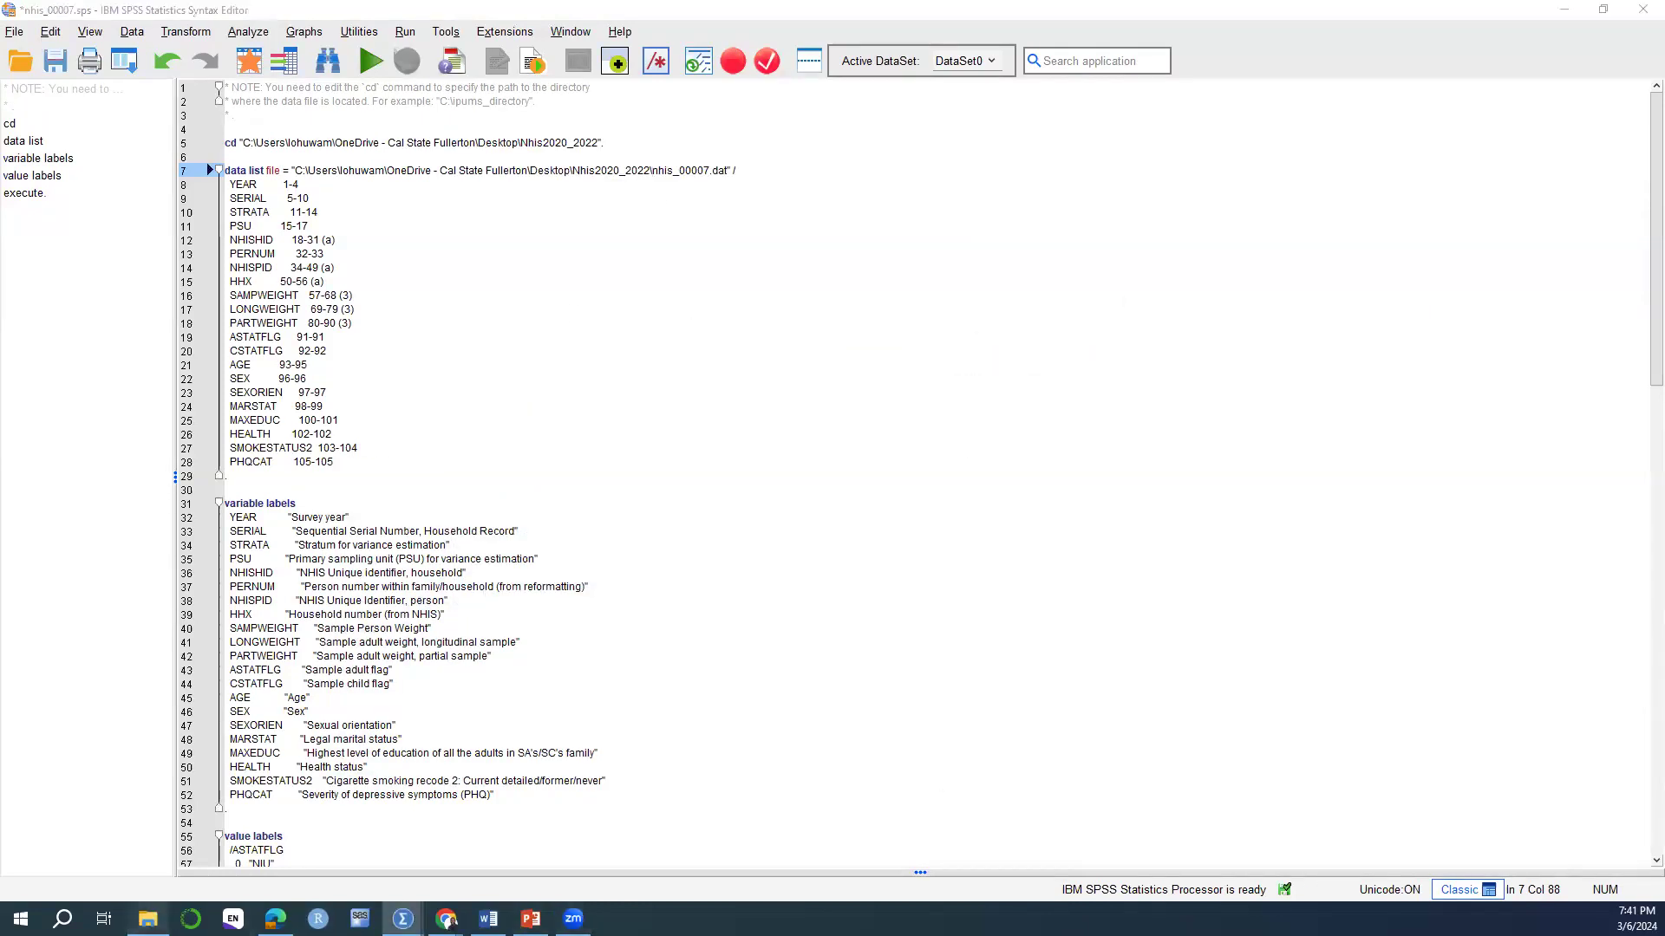
Place the File Explorer window below the data list path and compare the DAT file's name and folder with the syntax.
left_click(147, 918)
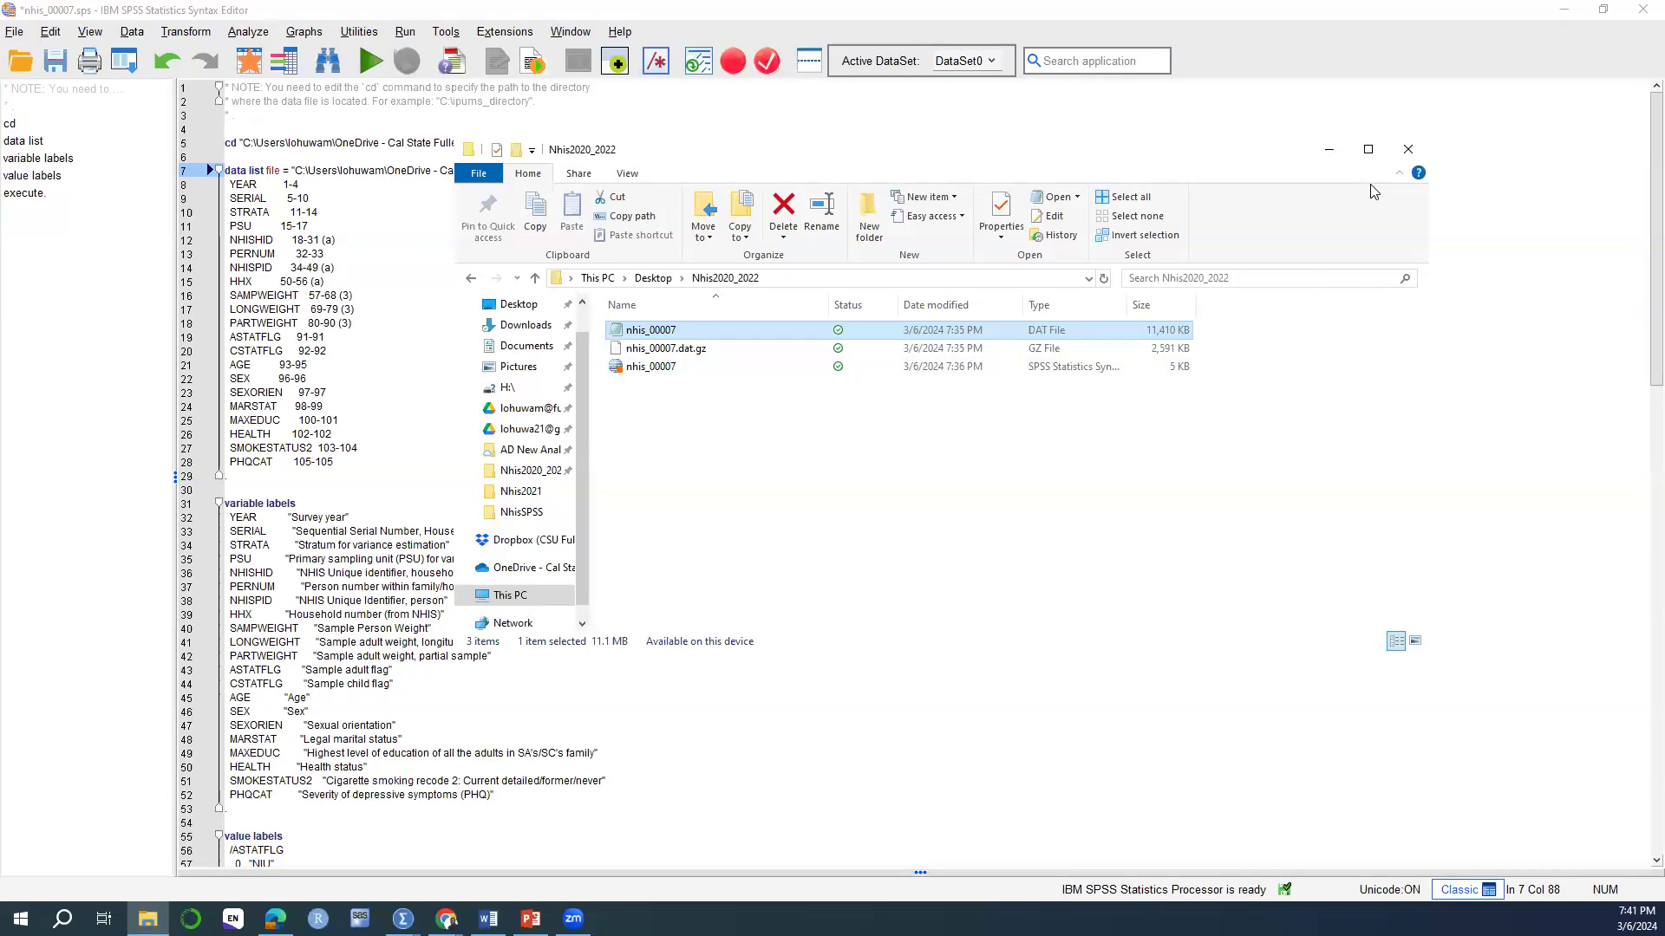
left_click(1328, 149)
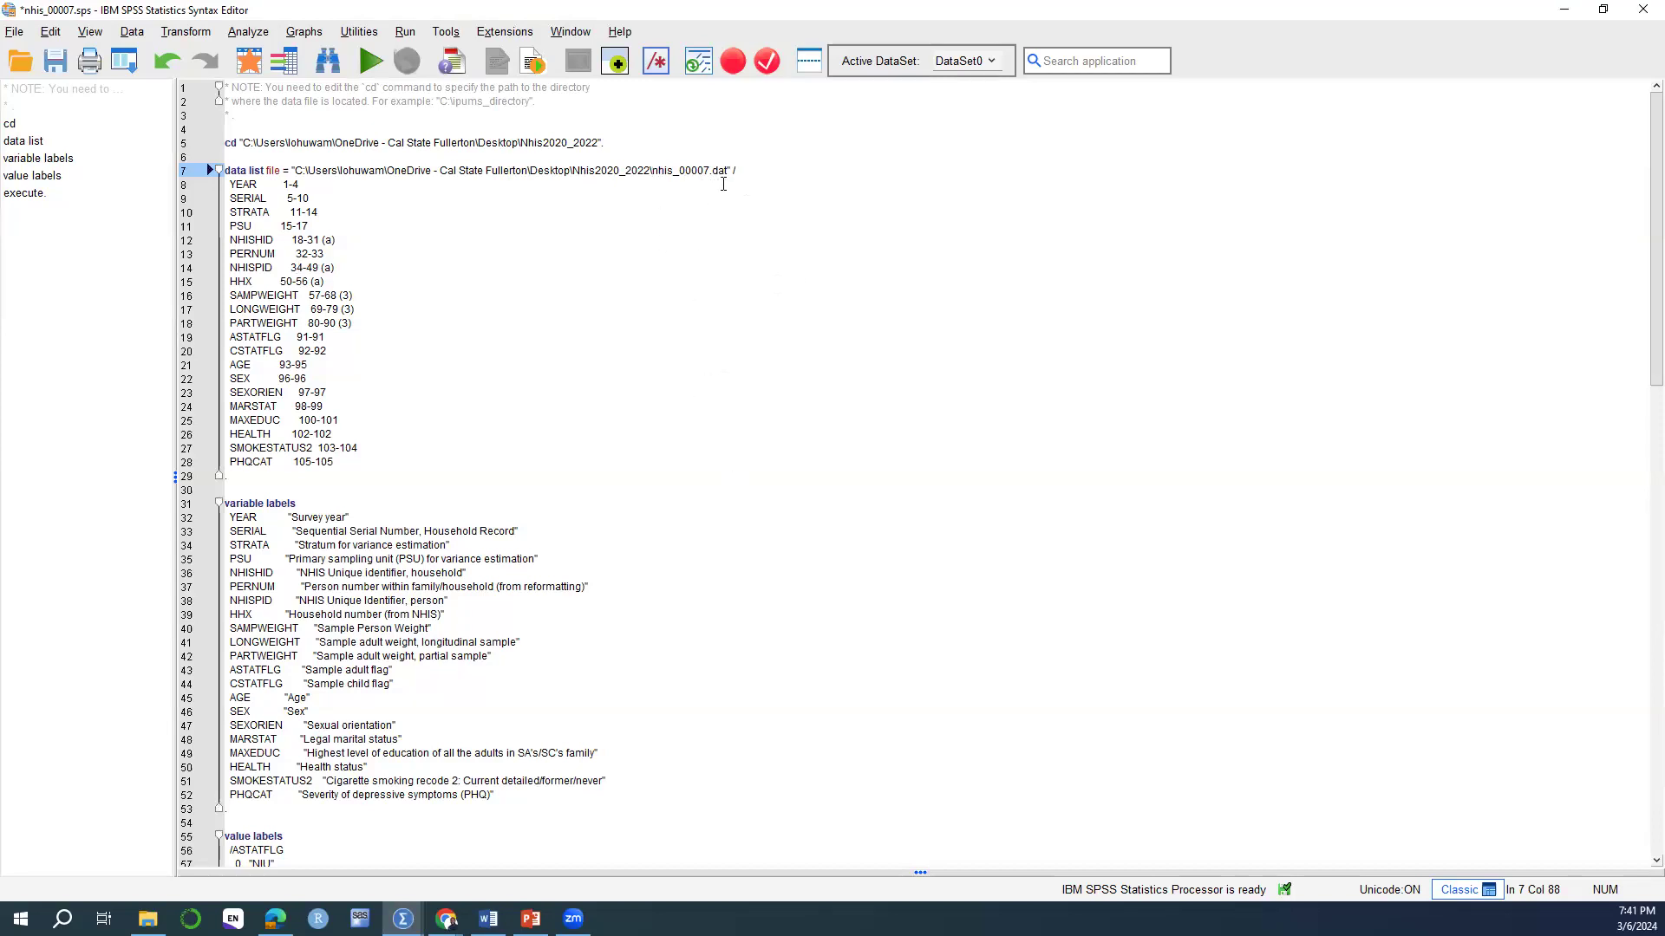
left_click(147, 919)
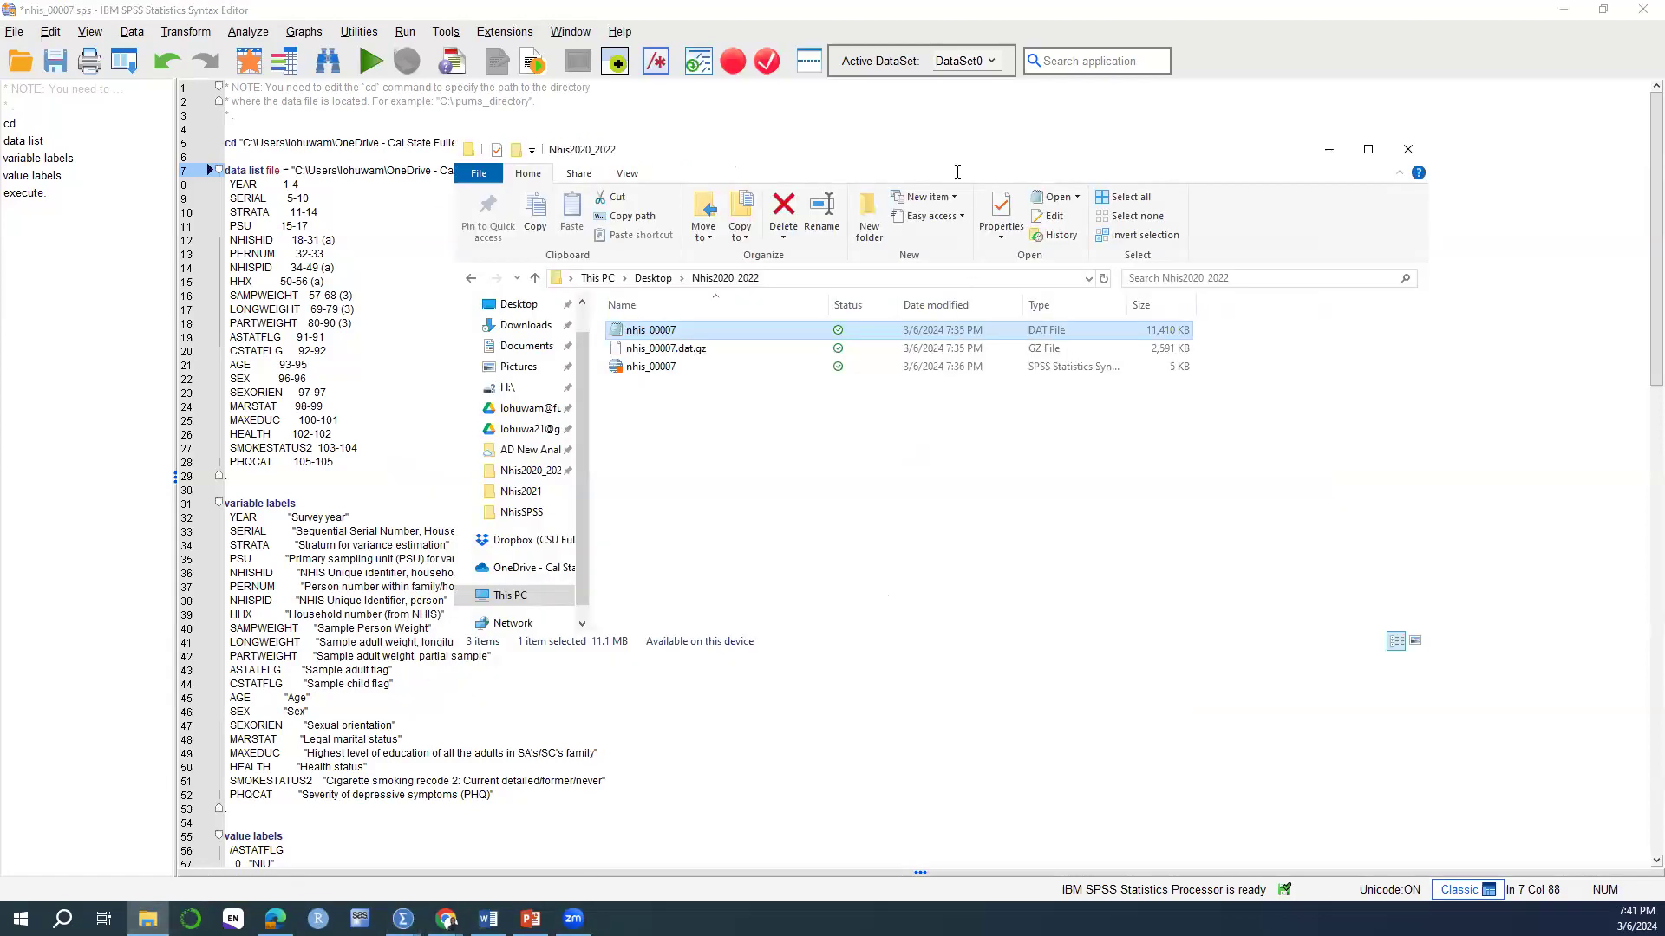
left_click_drag(957, 145, 977, 203)
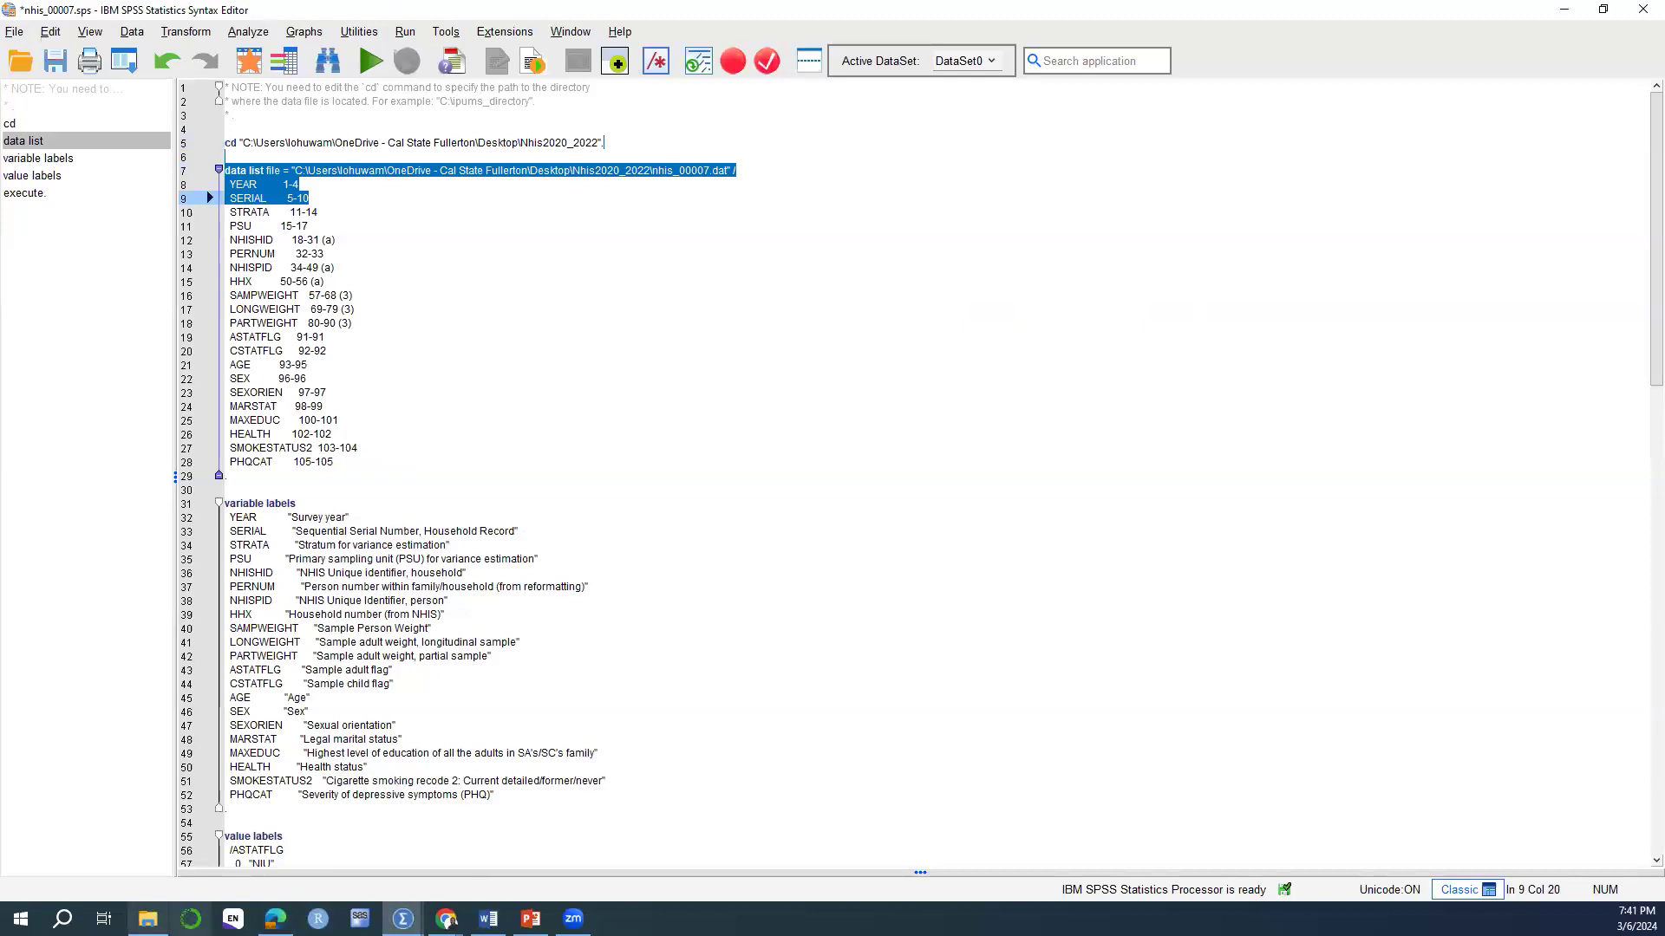
left_click(148, 920)
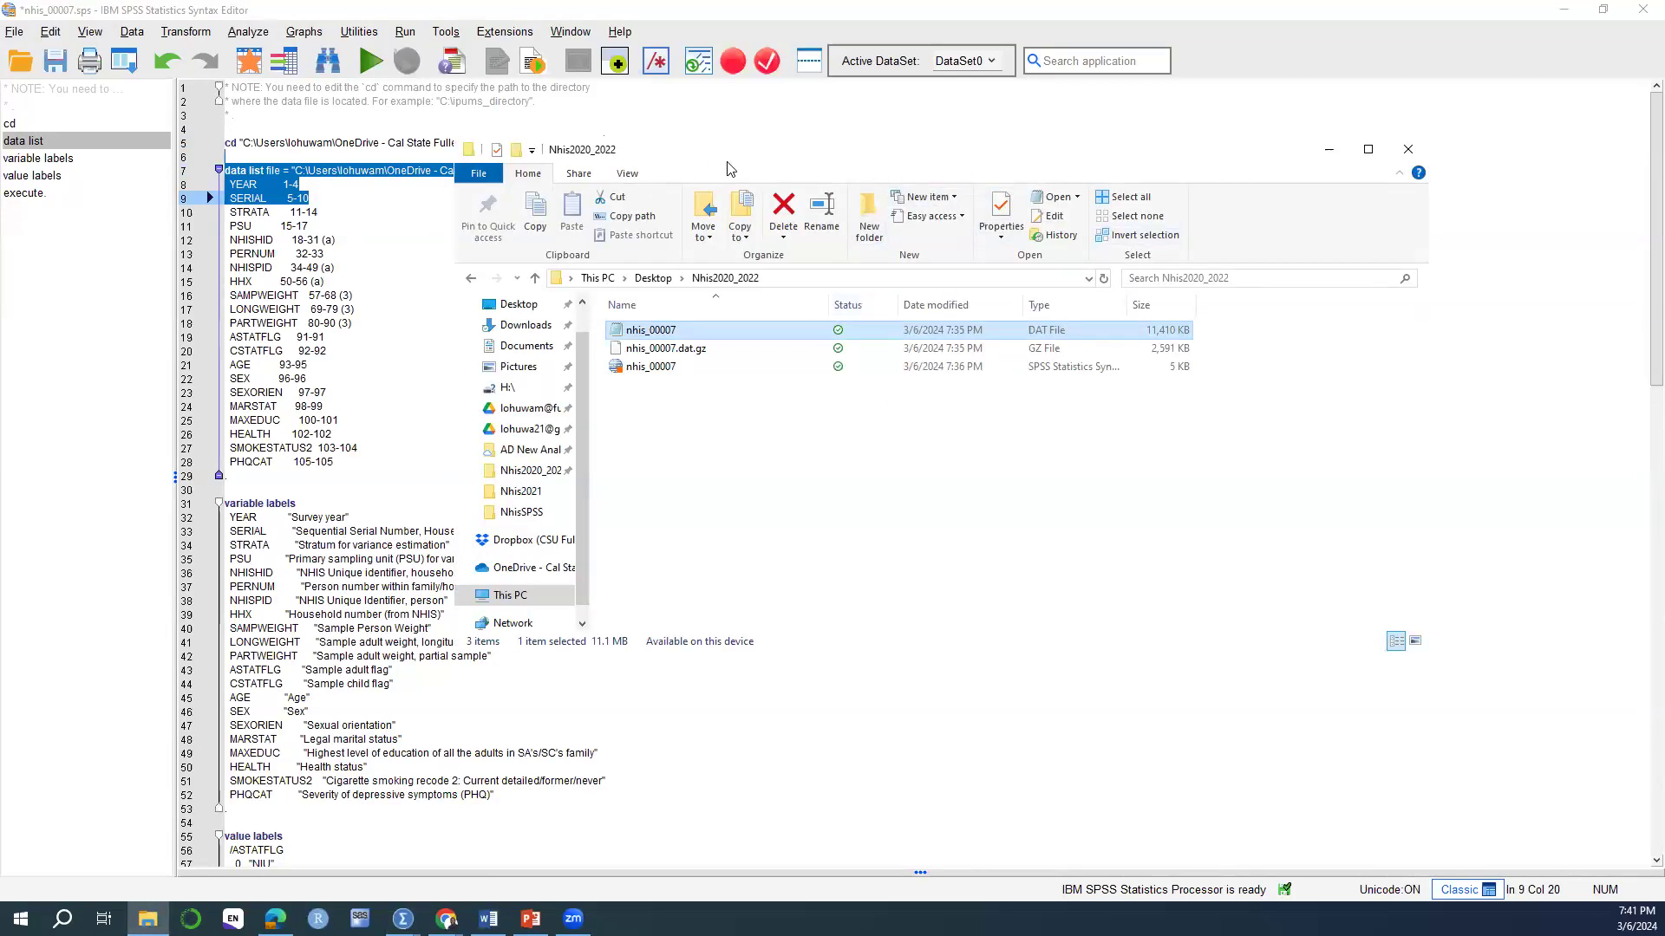
left_click_drag(748, 167, 824, 371)
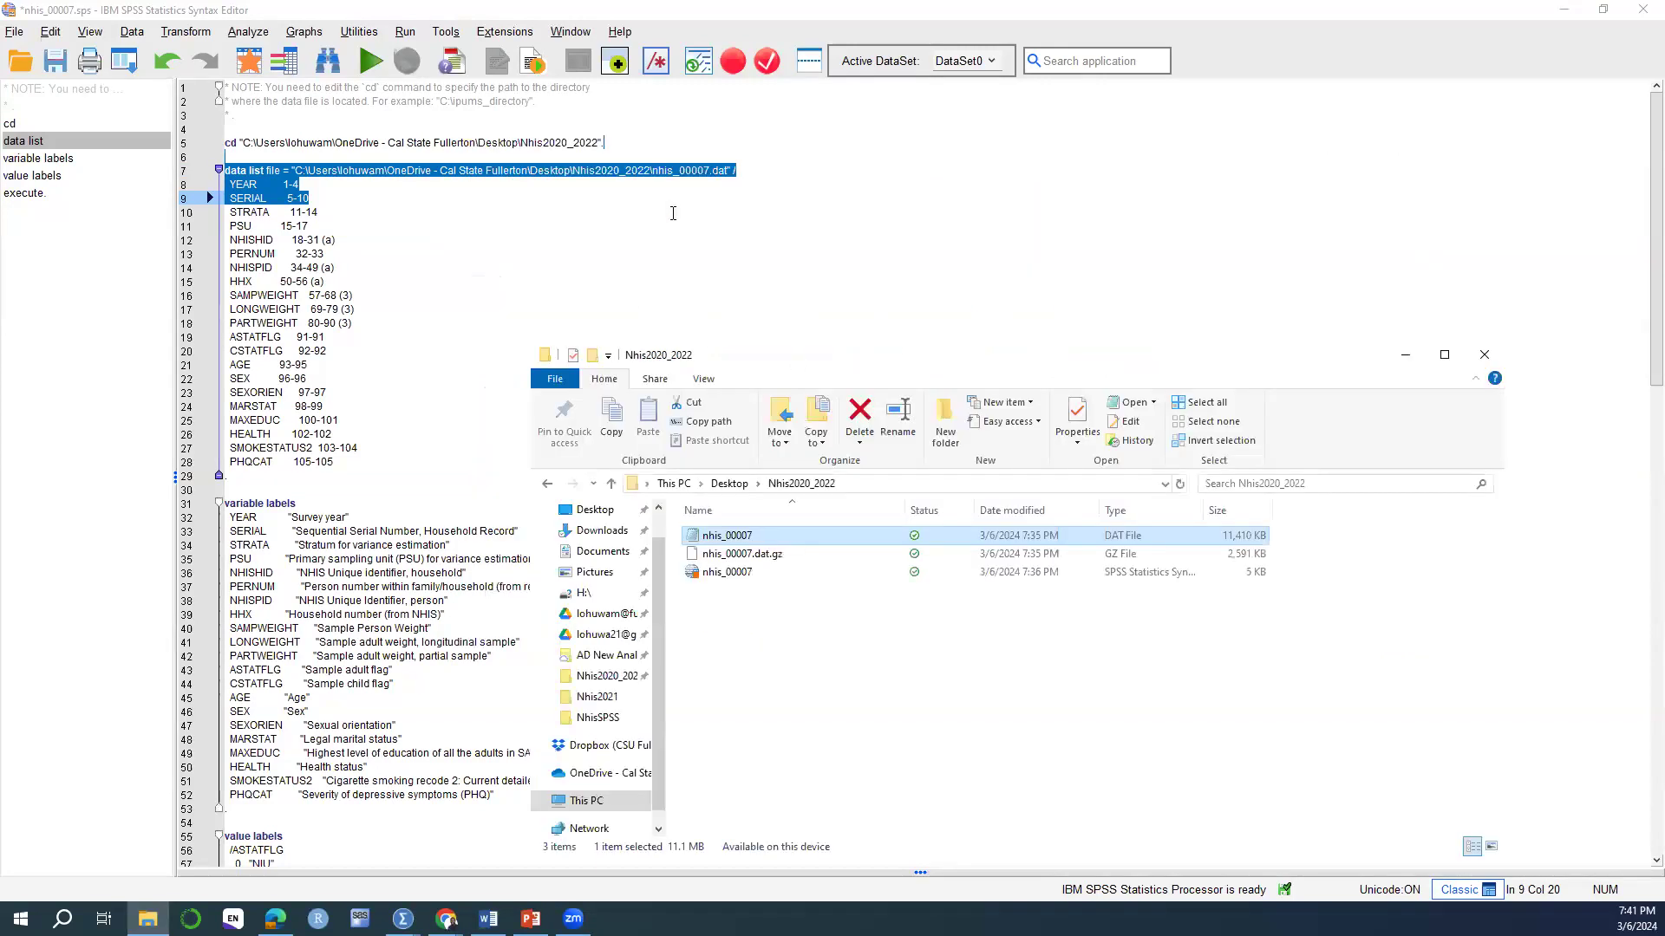
left_click(673, 213)
left_click(148, 918)
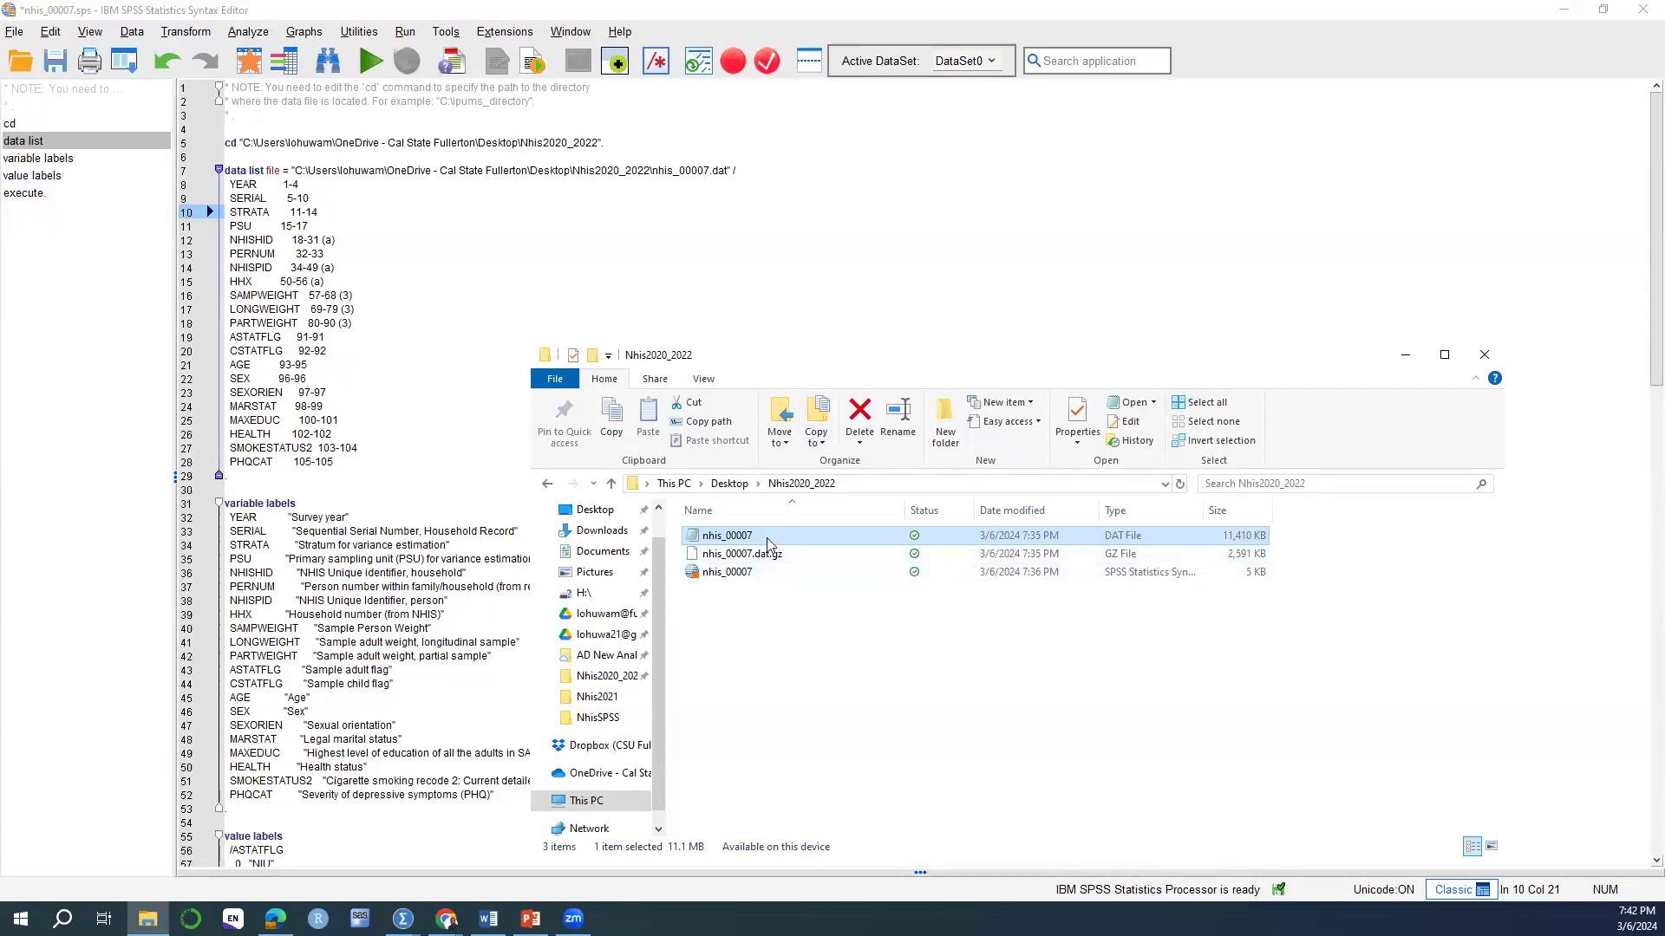
left_click(1484, 354)
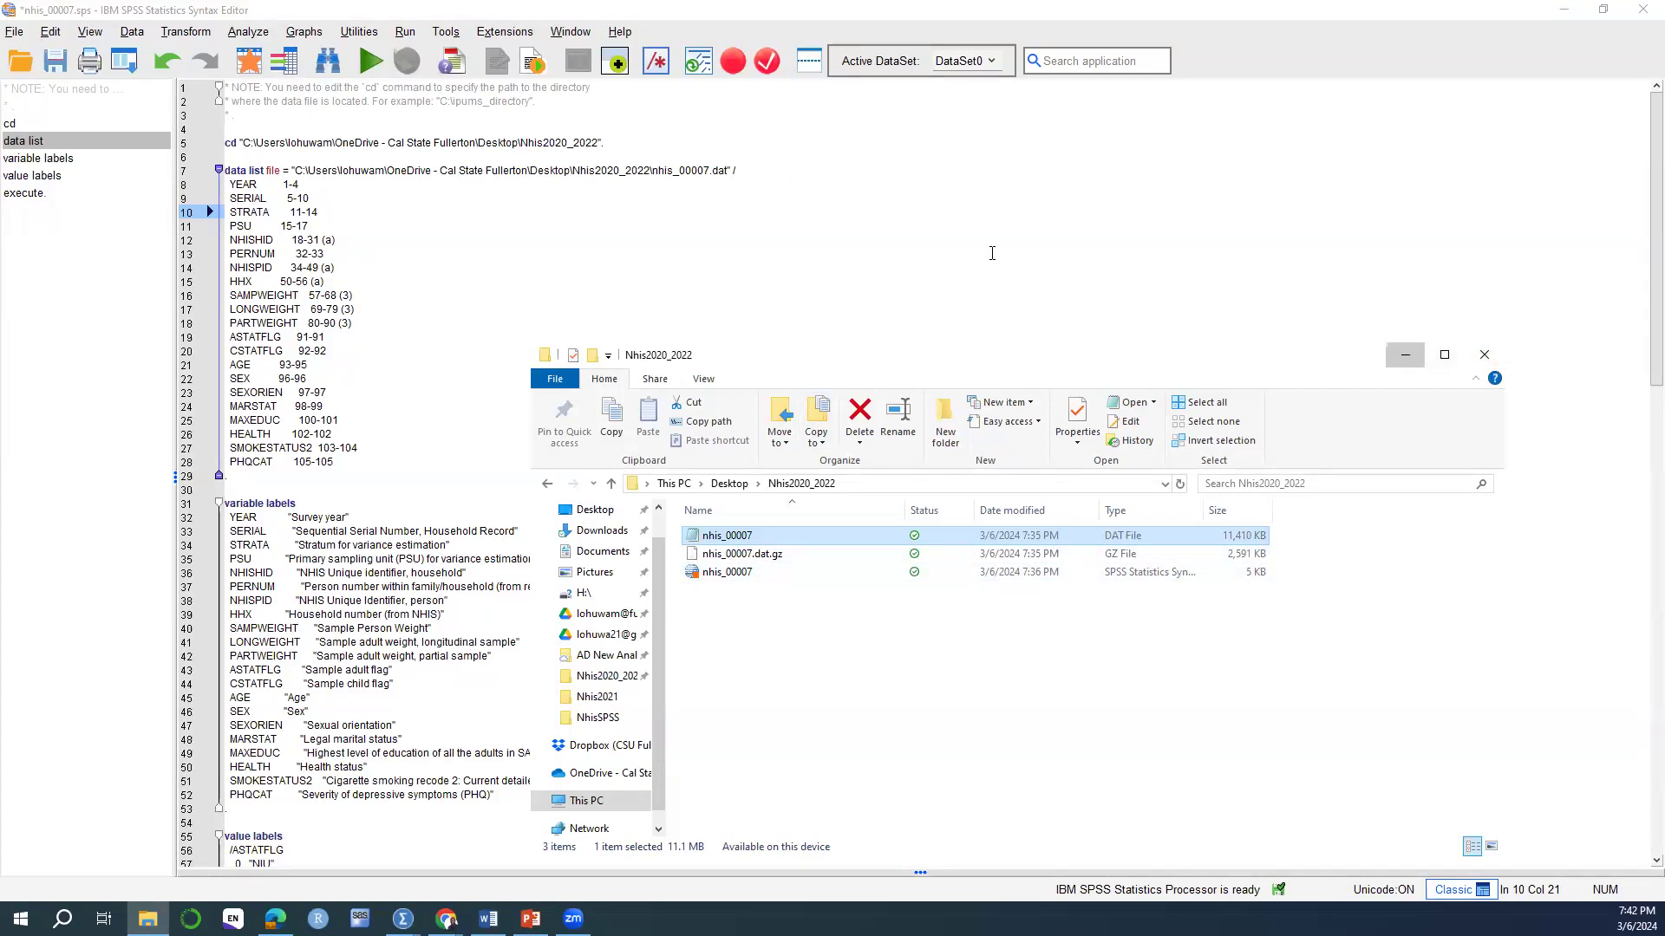
Run all commands in the nhis_00007 syntax file and switch from the output log to the Data Editor.
left_click(405, 33)
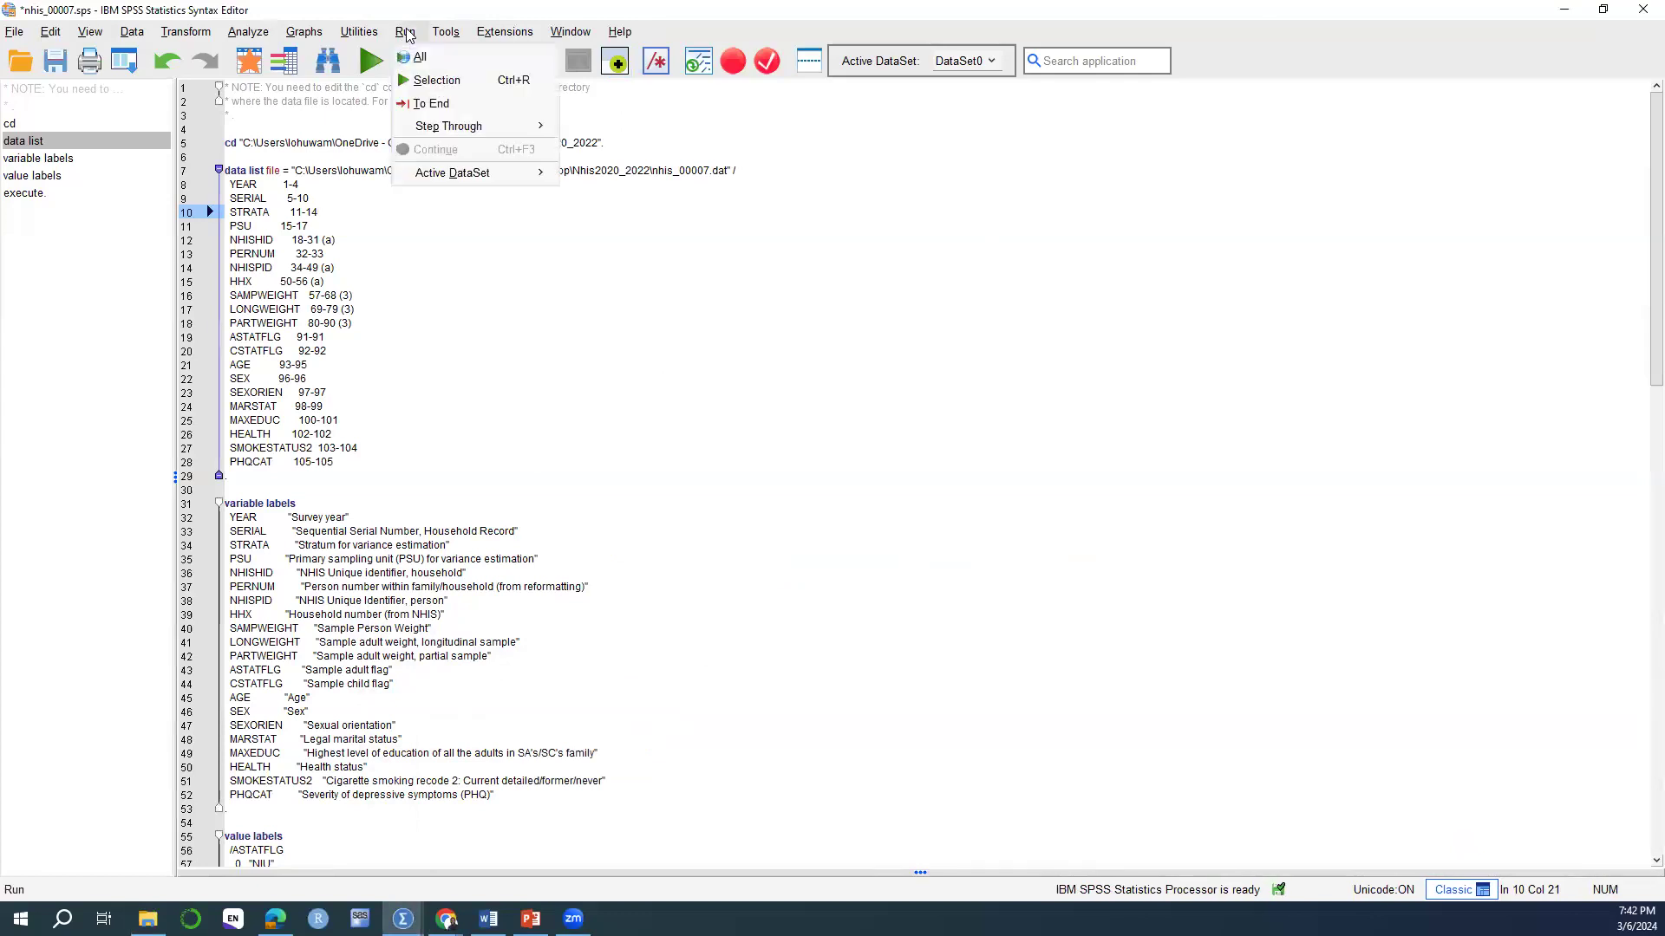
left_click(417, 58)
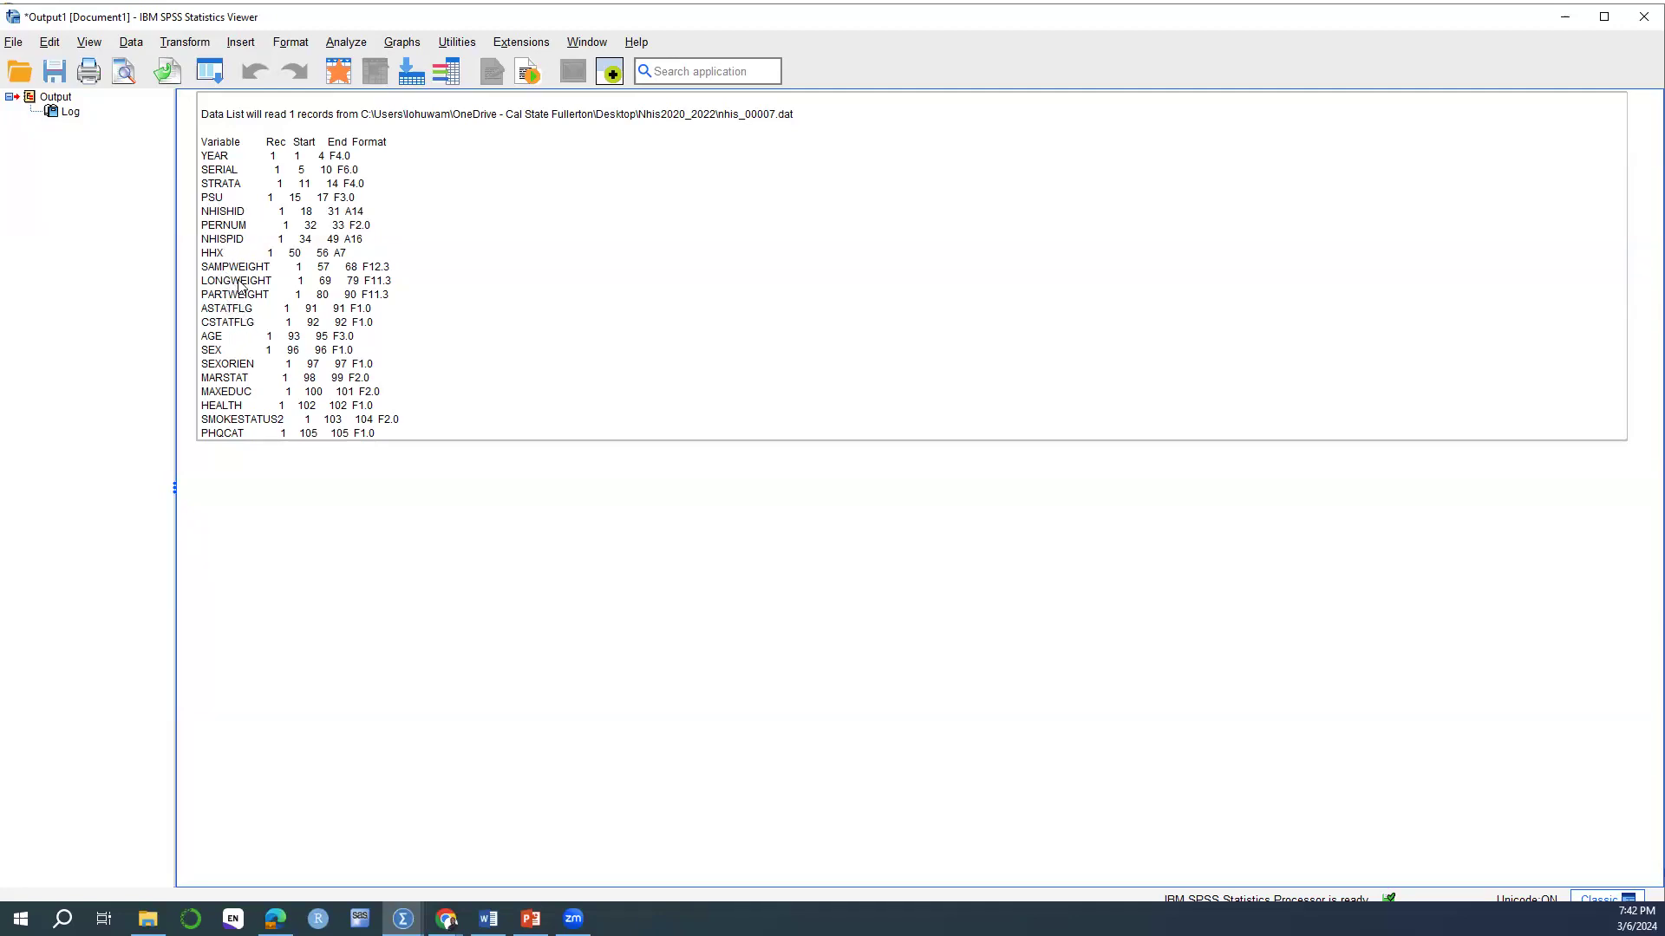
left_click(459, 617)
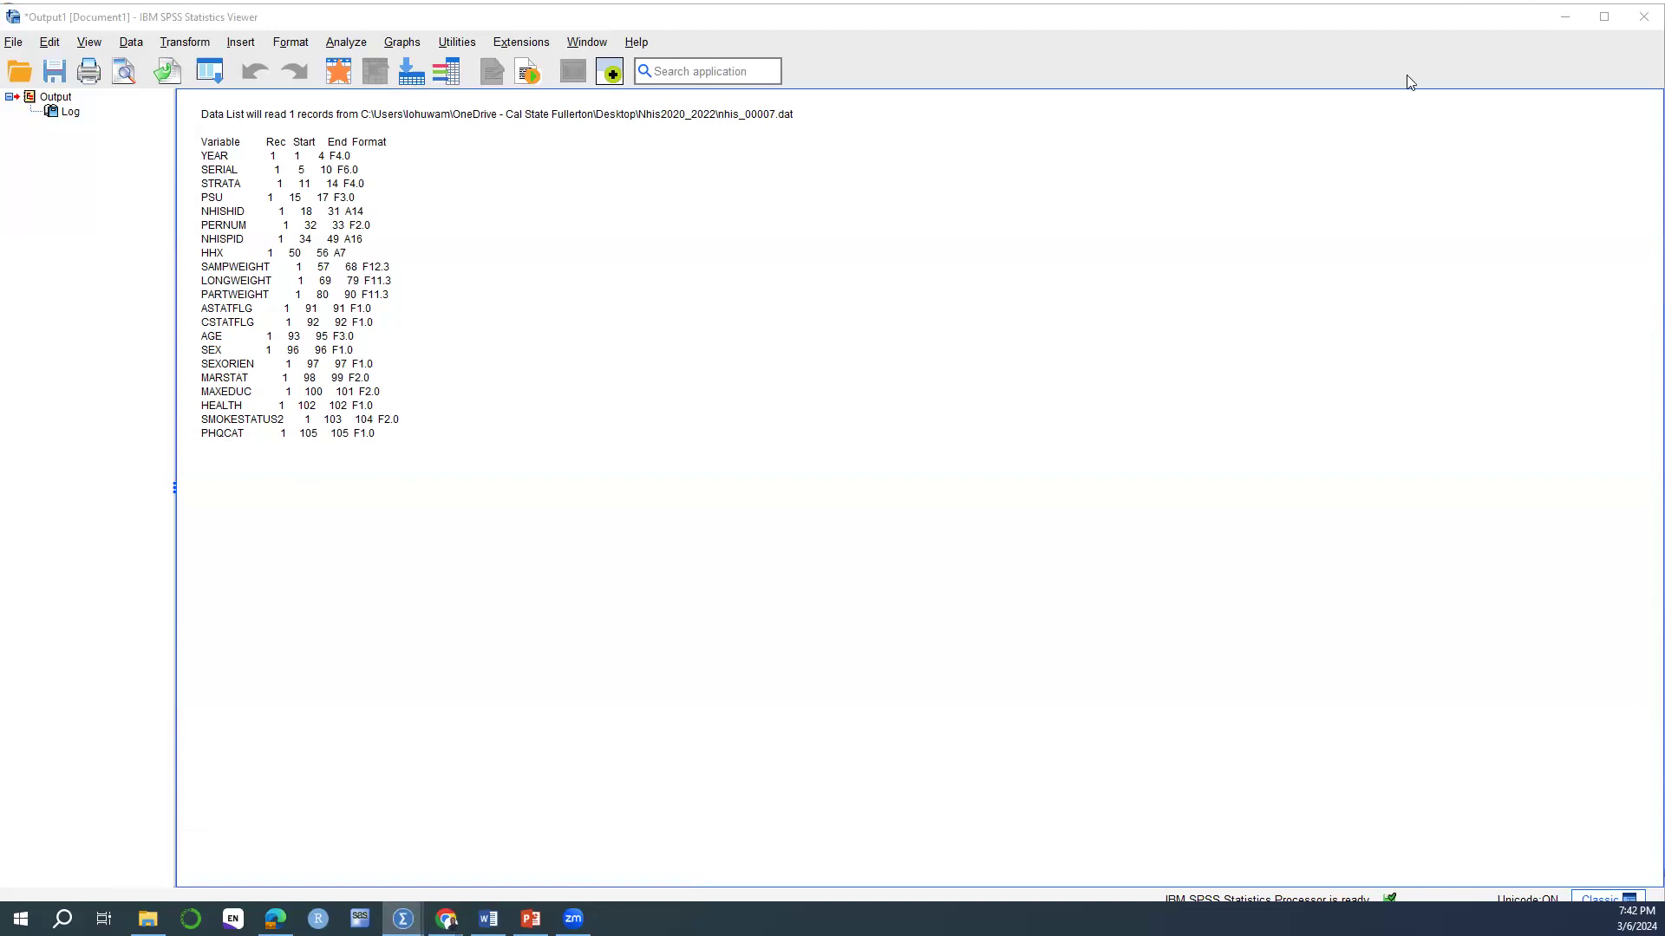
left_click(1373, 103)
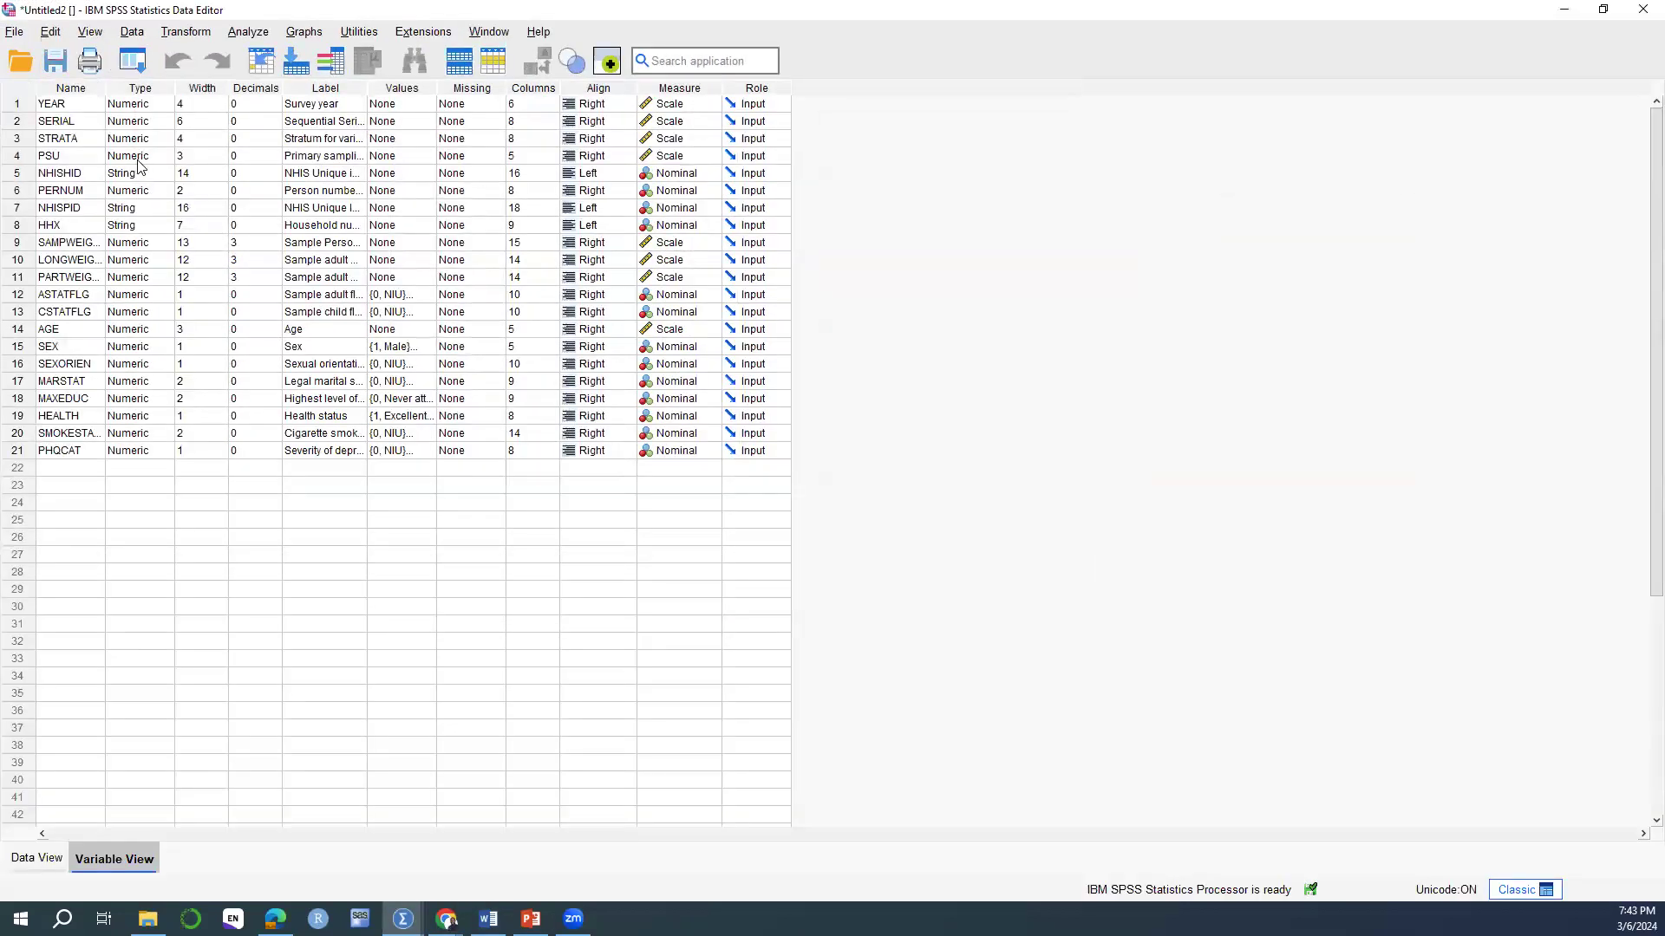
Widen the Name and Label columns in Variable View, and inspect the loaded records in Data View before returning to the variable list.
left_click_drag(205, 102, 171, 97)
left_click_drag(436, 81, 579, 83)
left_click(37, 858)
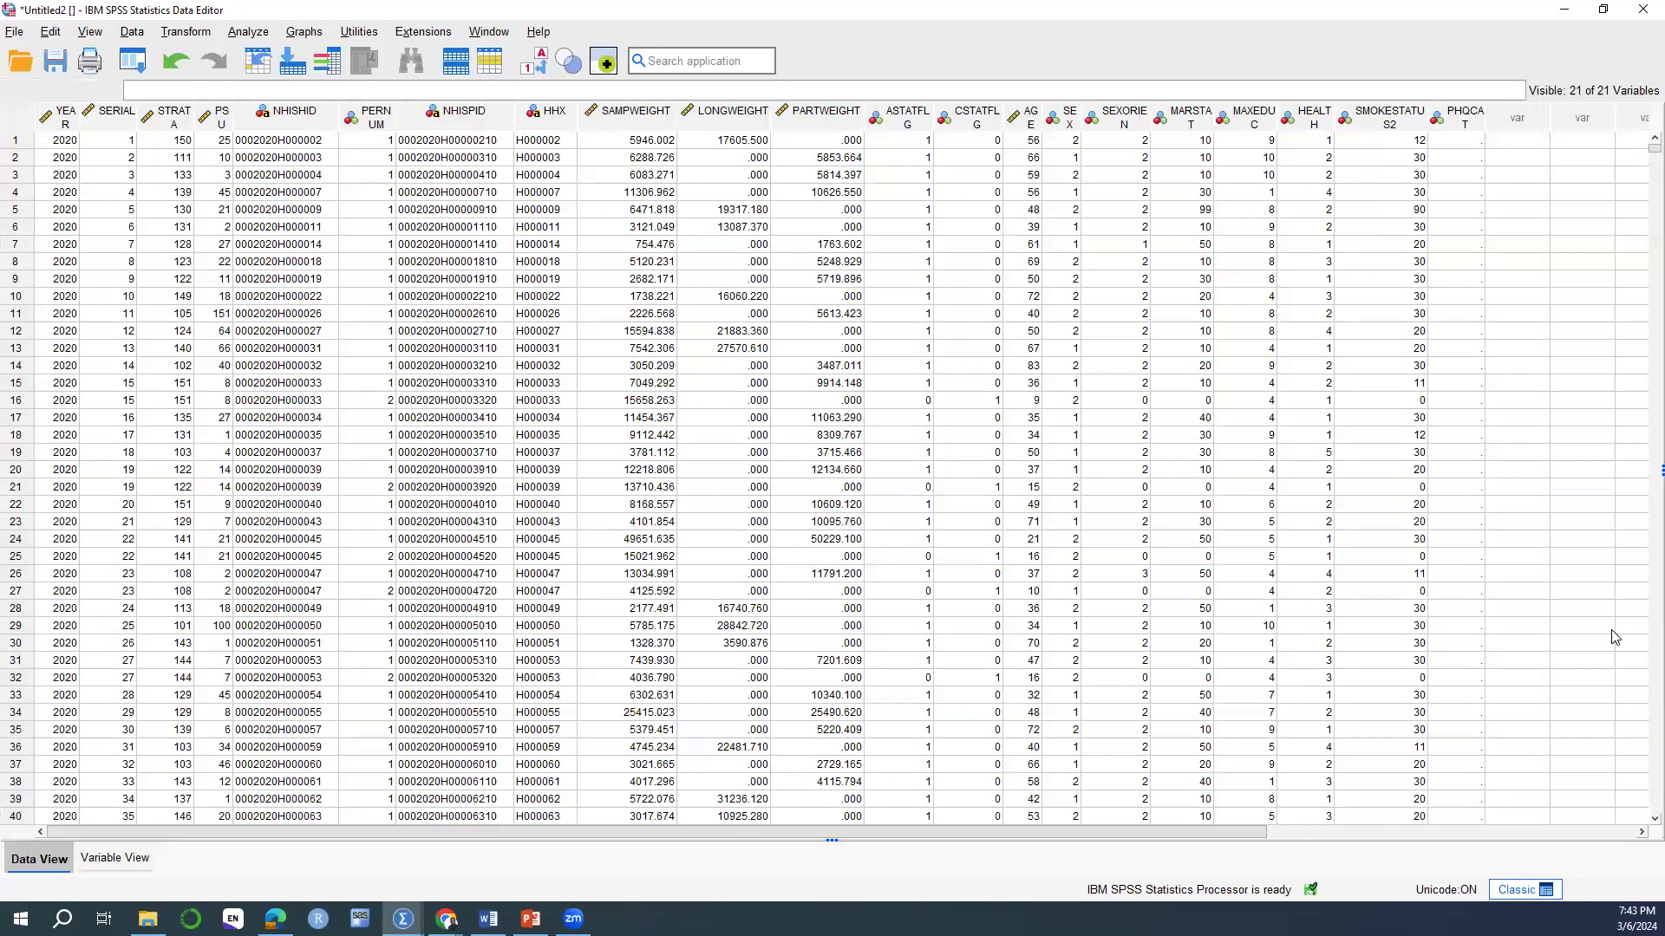
left_click(101, 861)
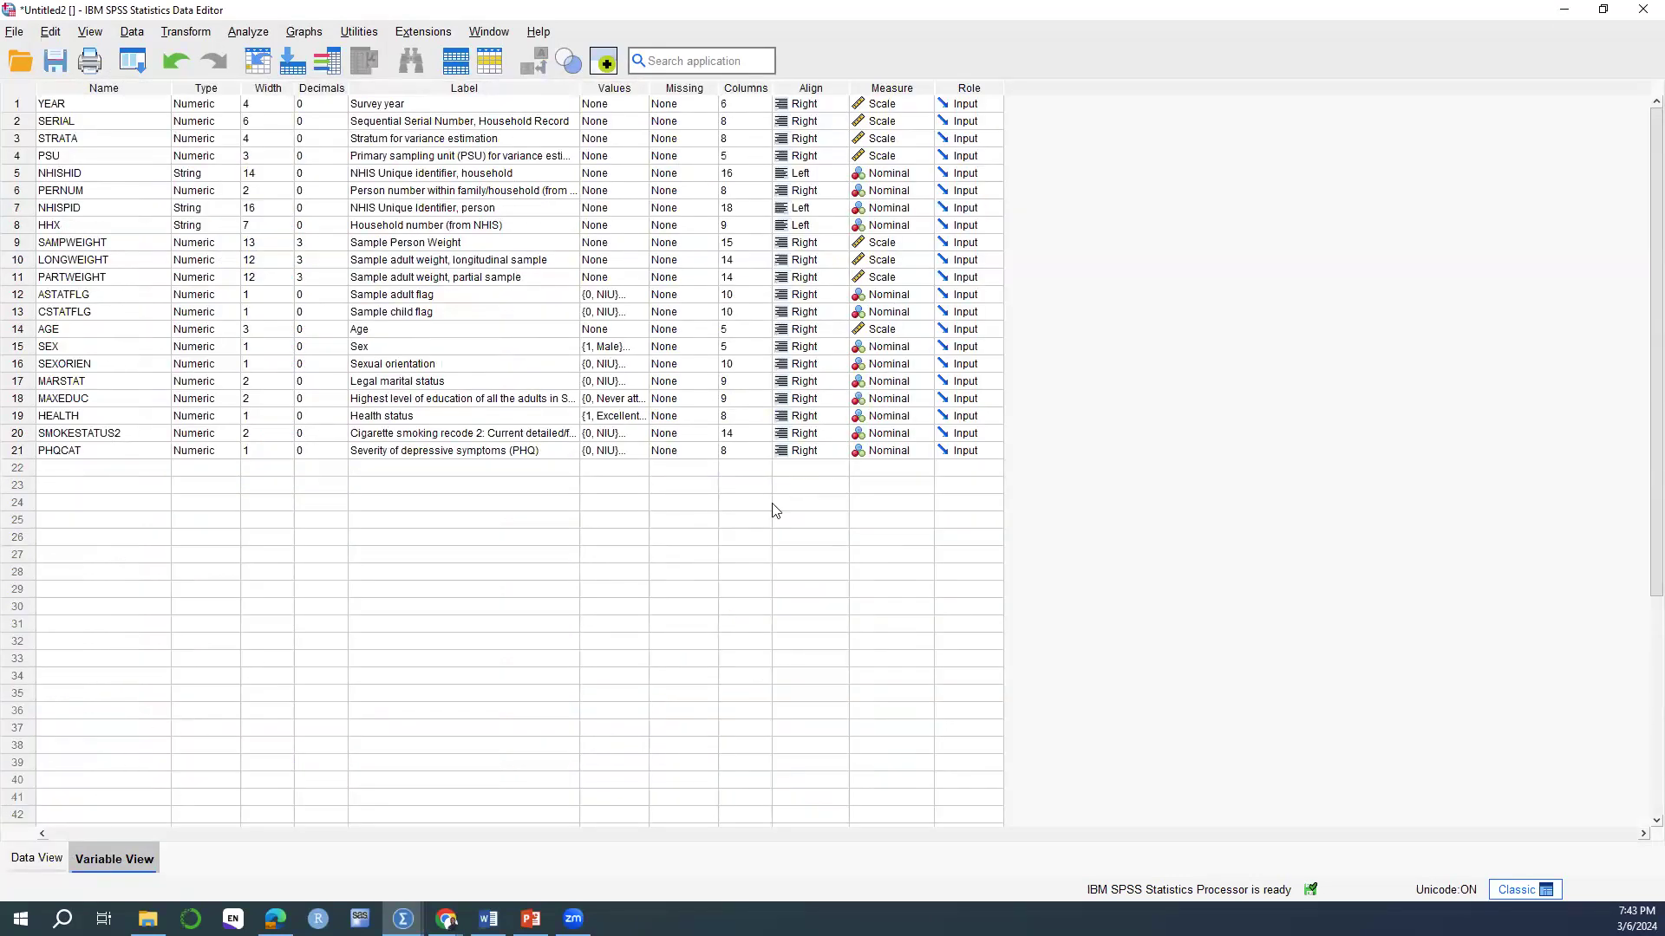